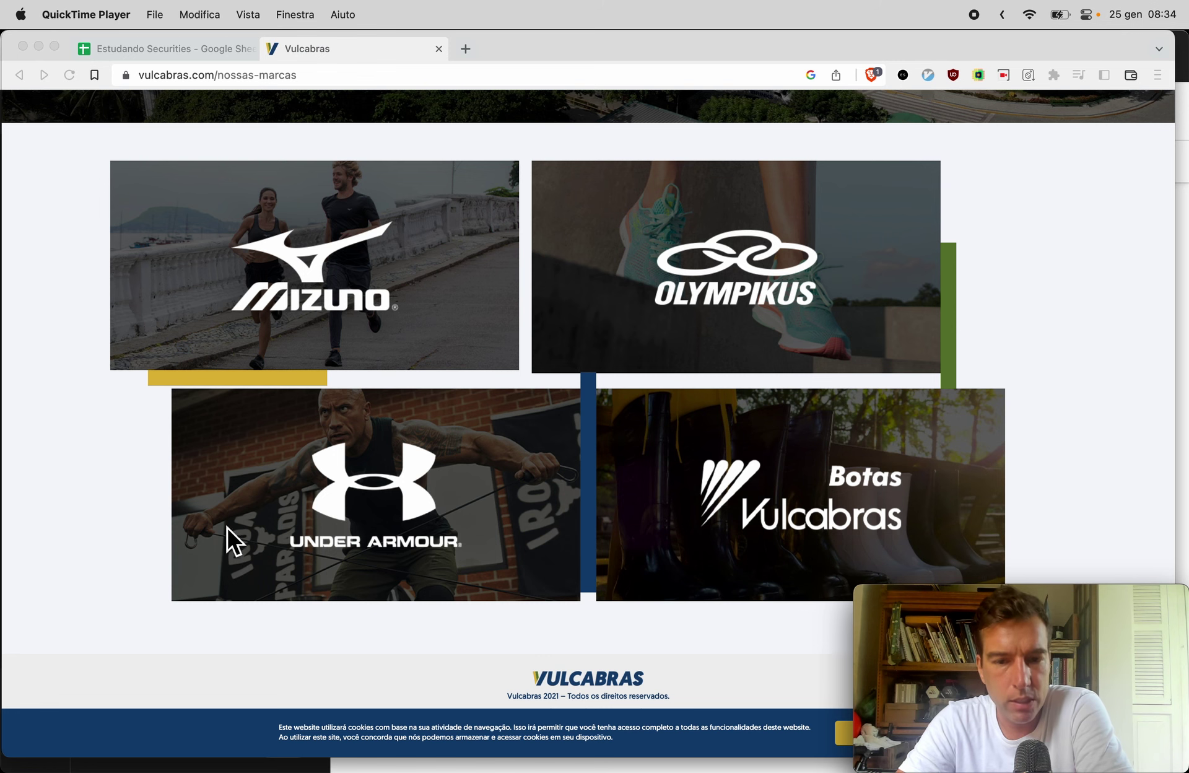
# Look over the company's brands on the Vulcabras Nossas Marcas page
pyautogui.scroll(3, 169, 642)
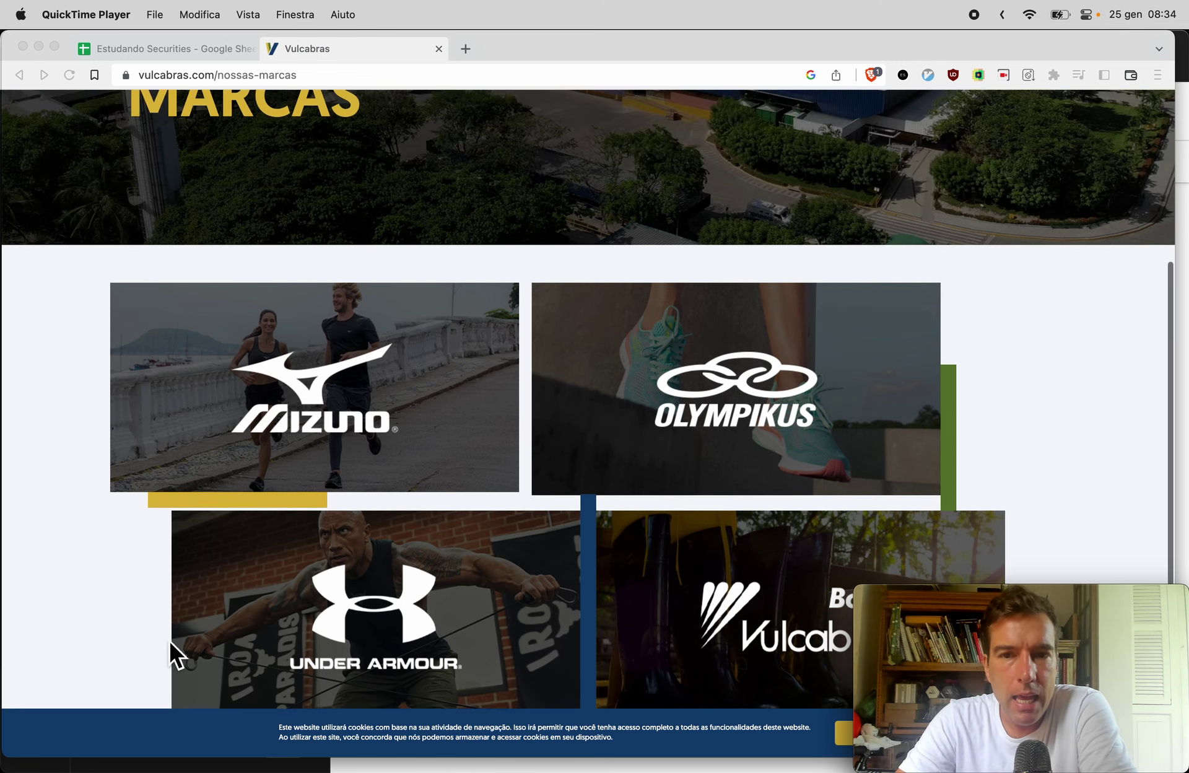
pyautogui.scroll(3, 170, 641)
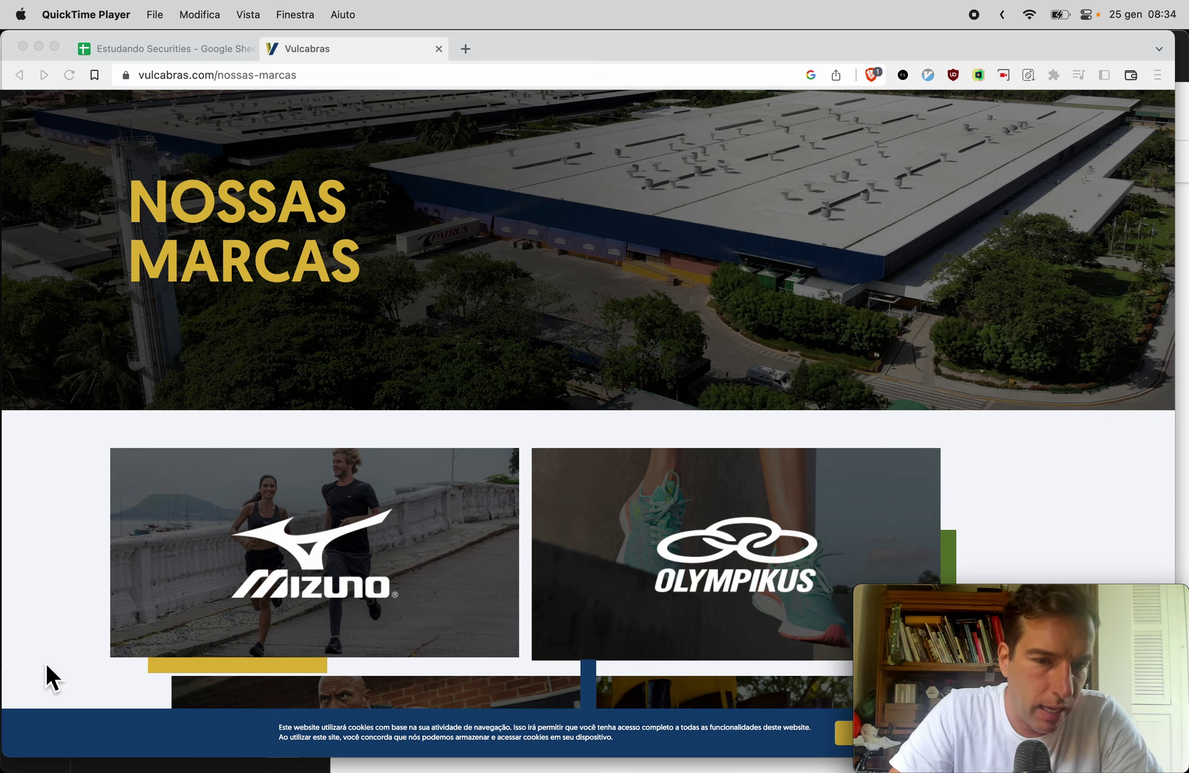
pyautogui.scroll(2, 46, 664)
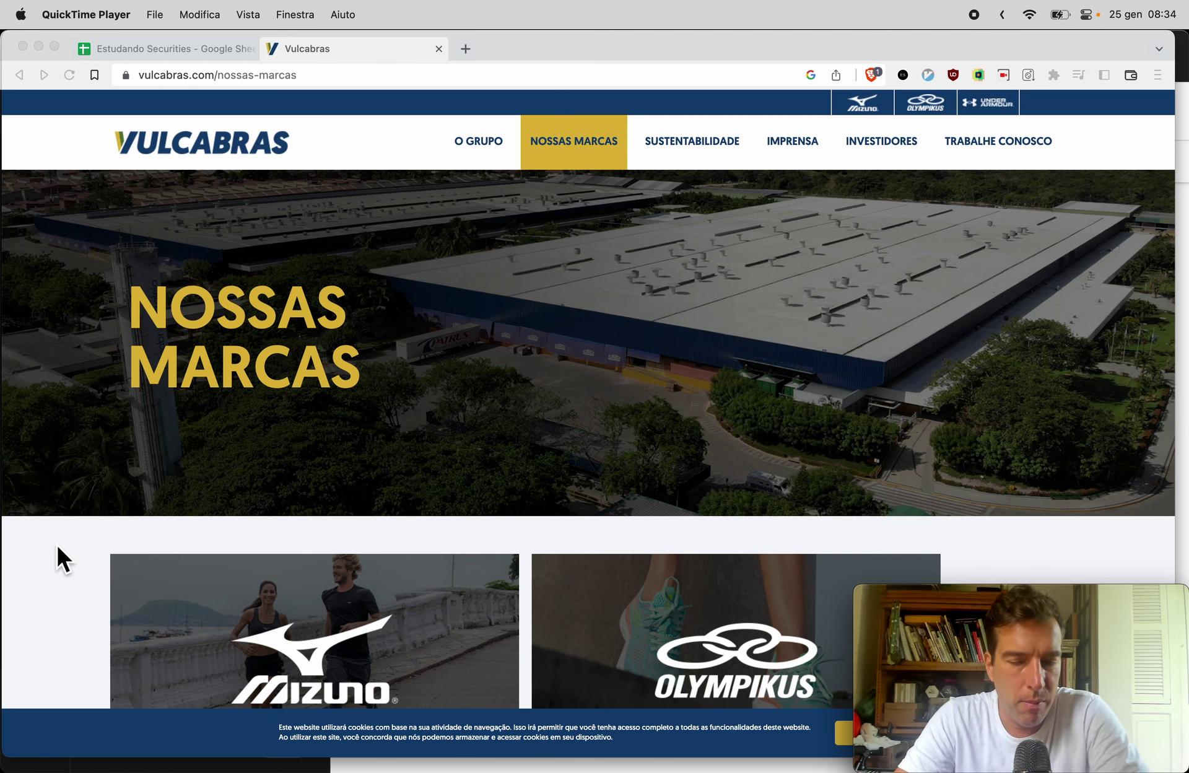
pyautogui.scroll(-1, 57, 547)
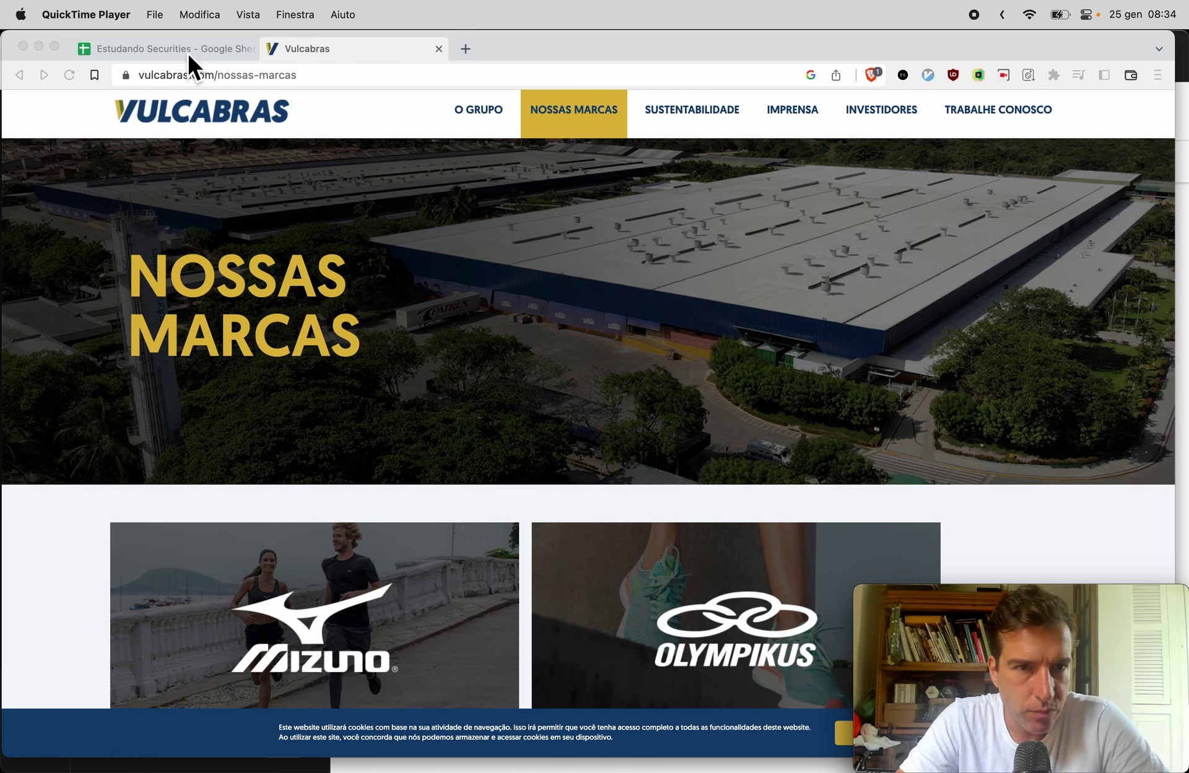
# Switch to the Estudando Securities spreadsheet and review the Vulcabras rows from debt through the free cash flow columns
pyautogui.click(187, 51)
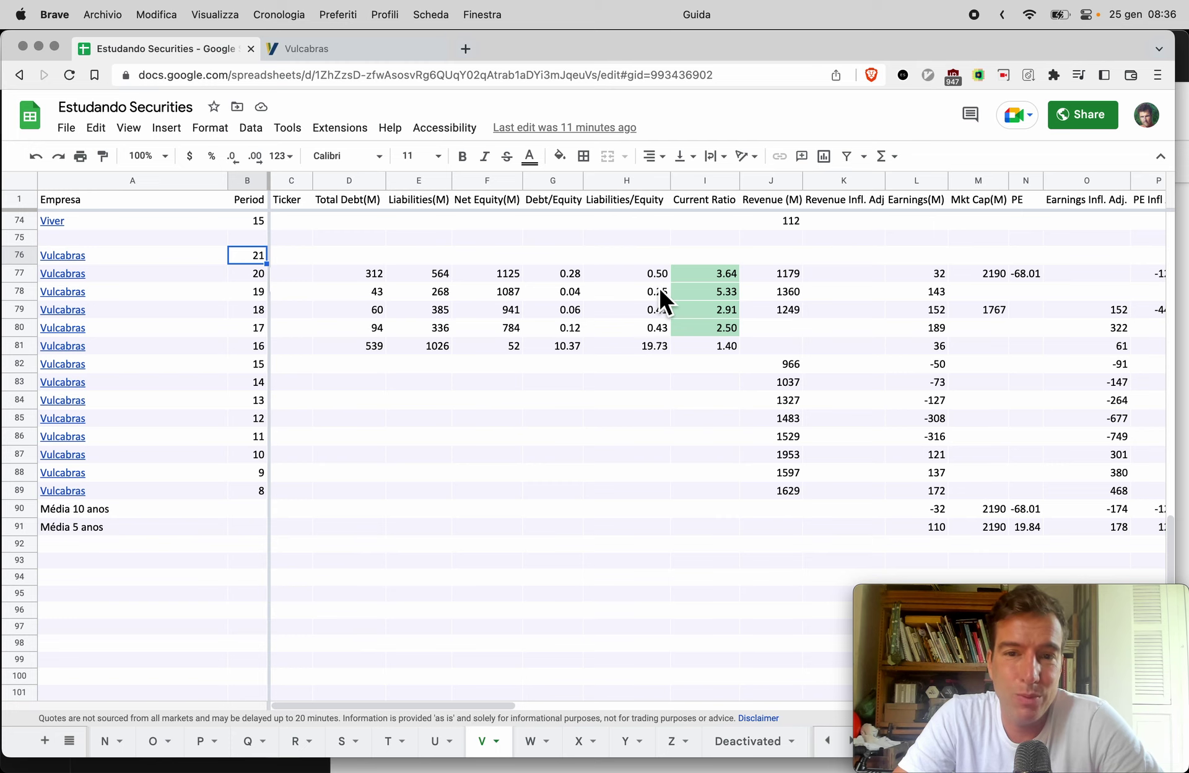
pyautogui.hscroll(2, 751, 371)
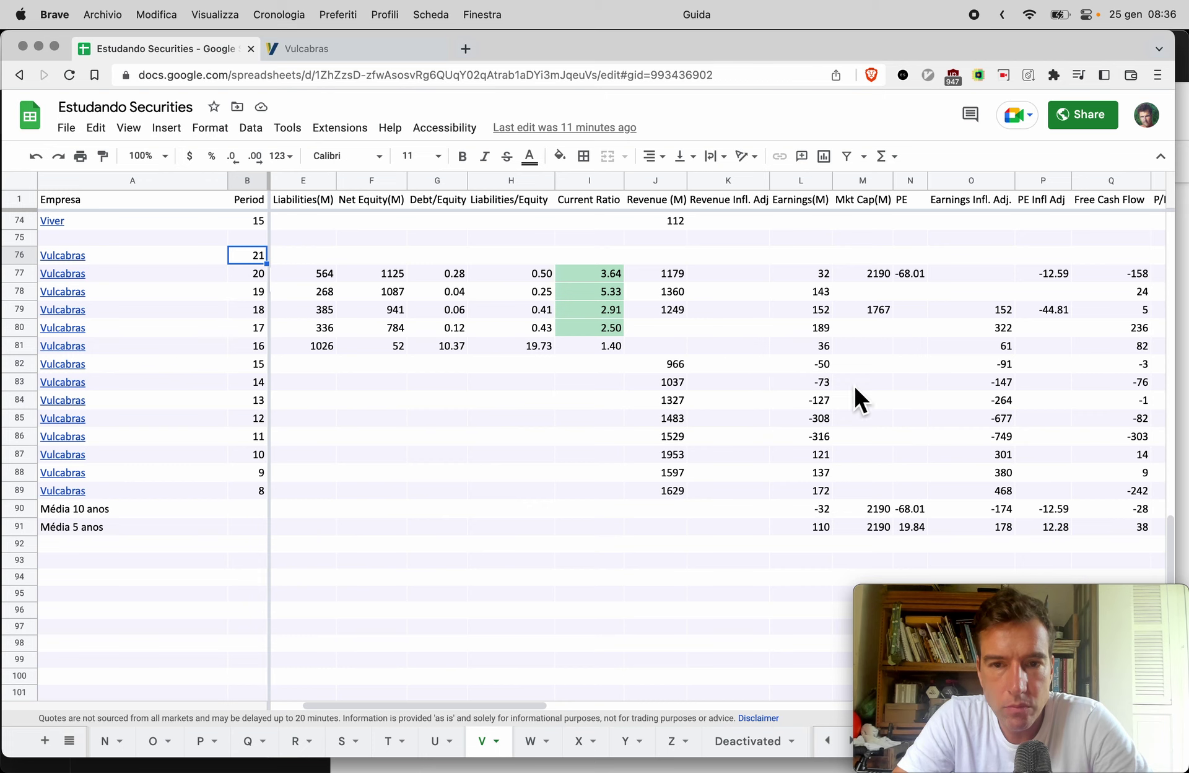
pyautogui.hscroll(3, 824, 489)
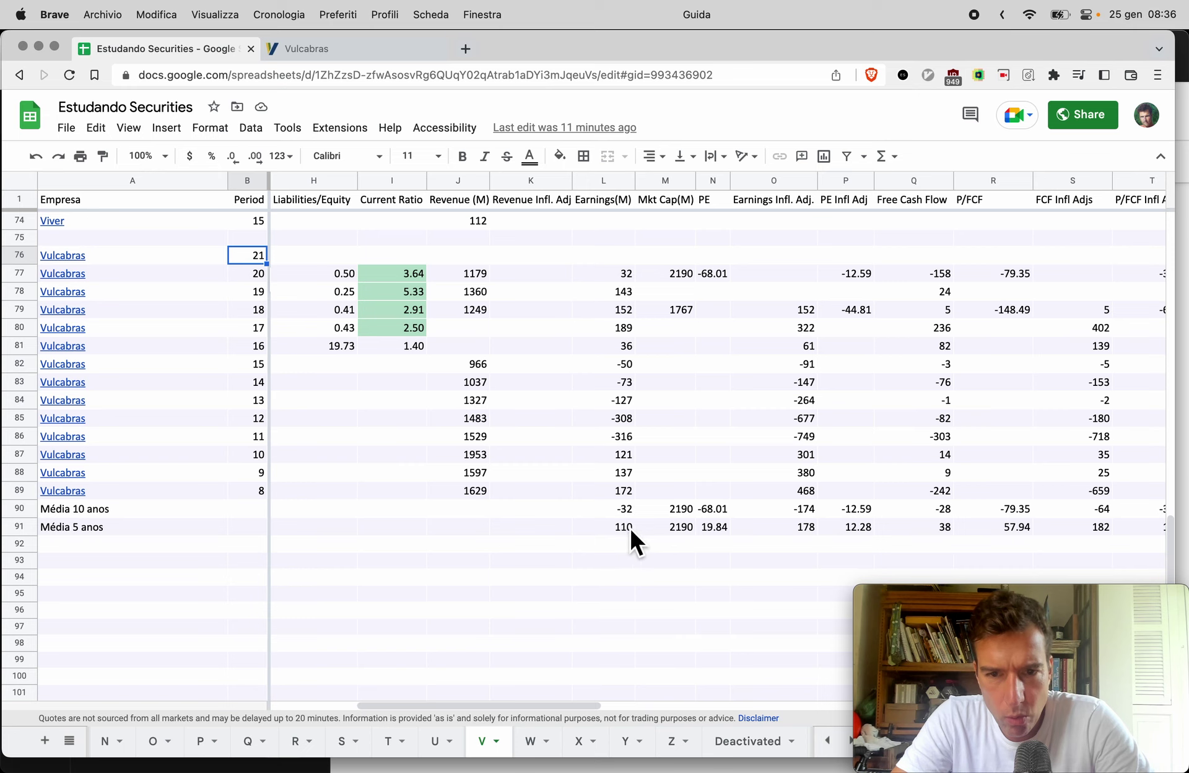
pyautogui.hscroll(2, 863, 528)
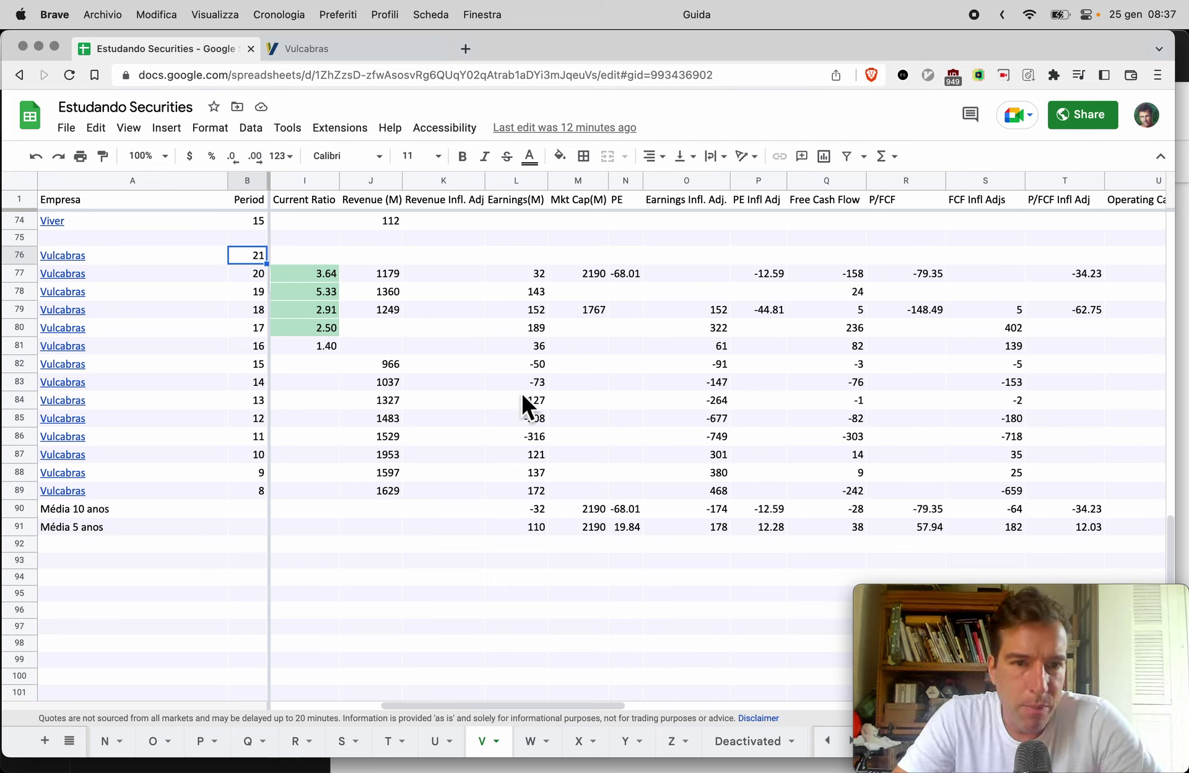
# Return to the Vulcabras website and open Central de Resultados on its investor relations site
pyautogui.hotkey('ctrl', 'Tab')
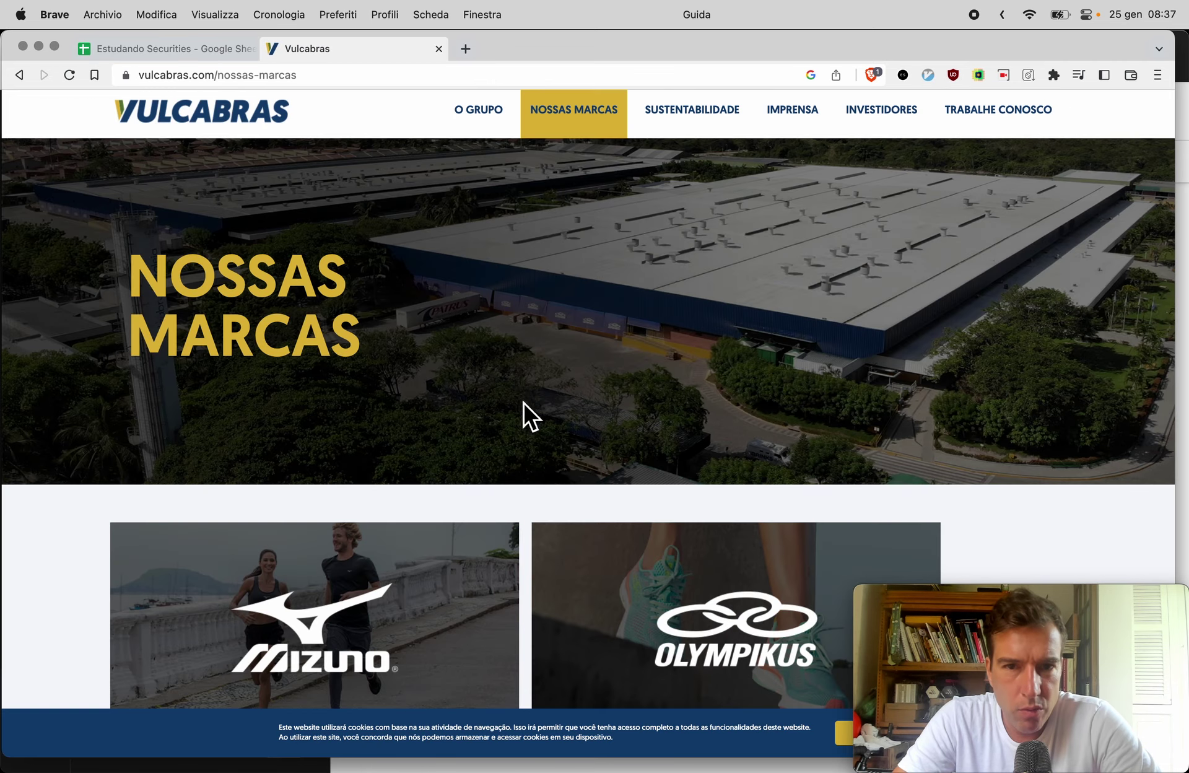
pyautogui.click(857, 111)
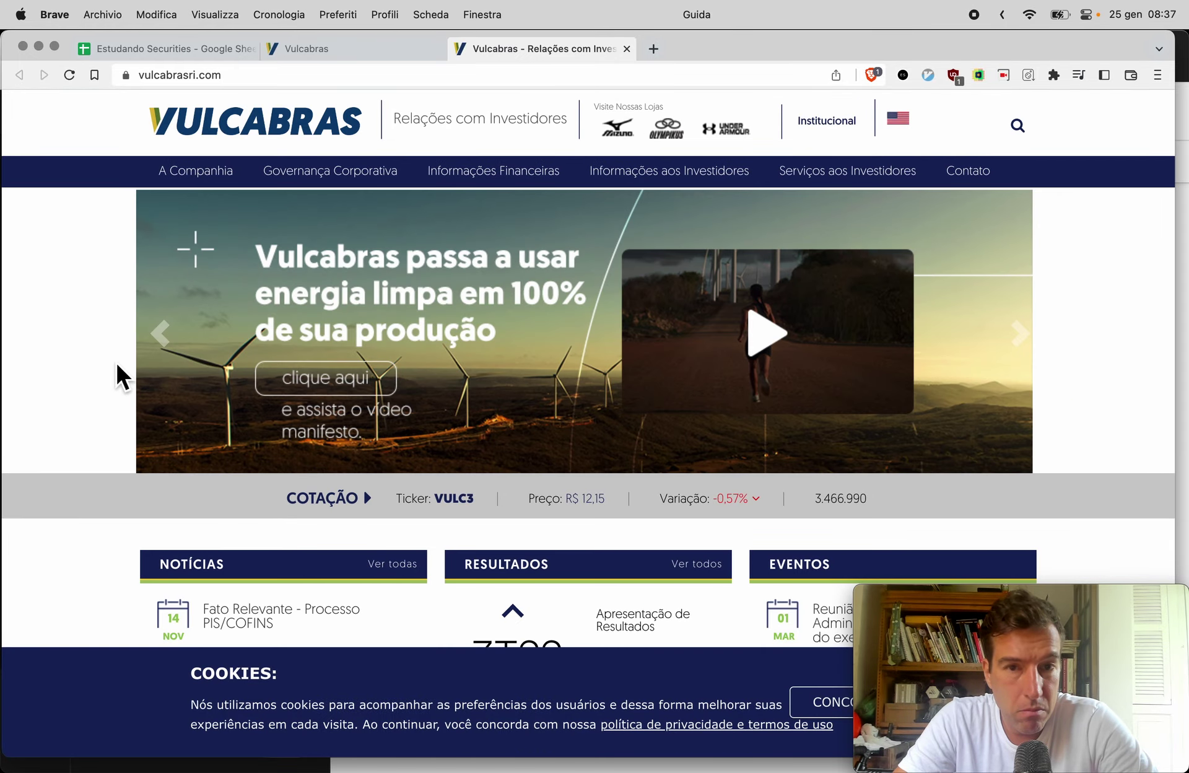
pyautogui.moveTo(484, 172)
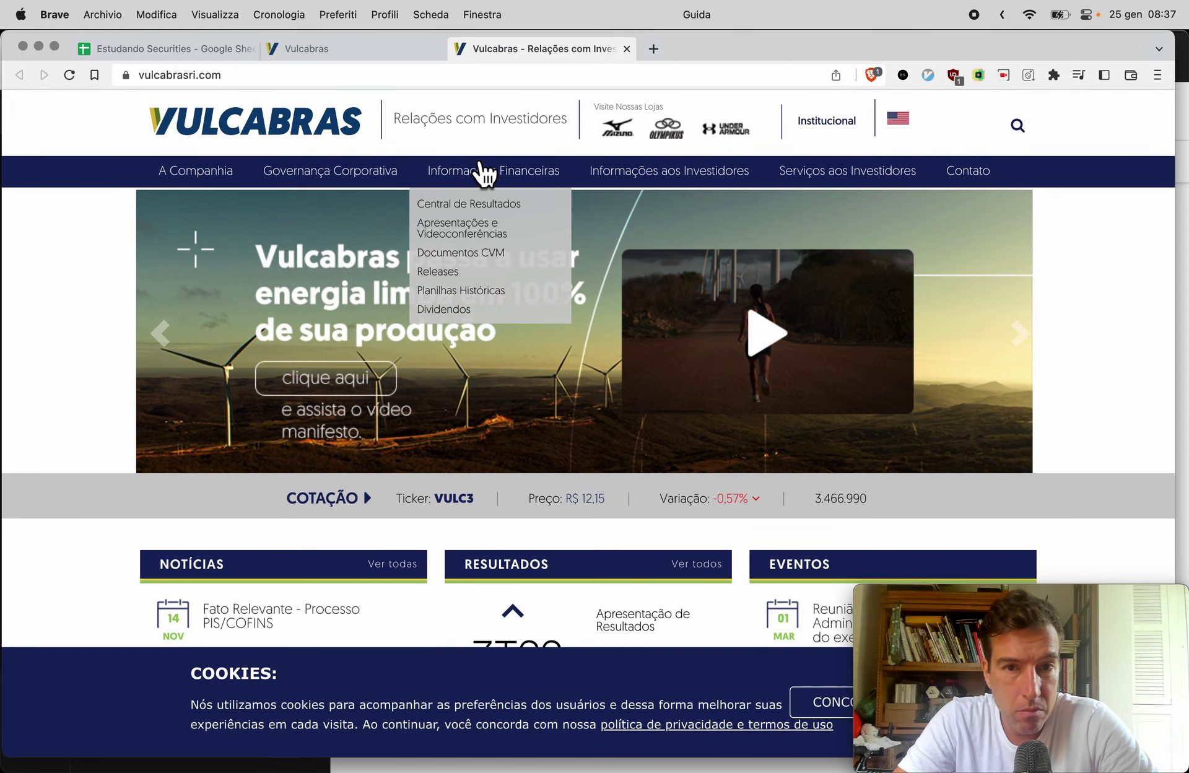
pyautogui.click(462, 203)
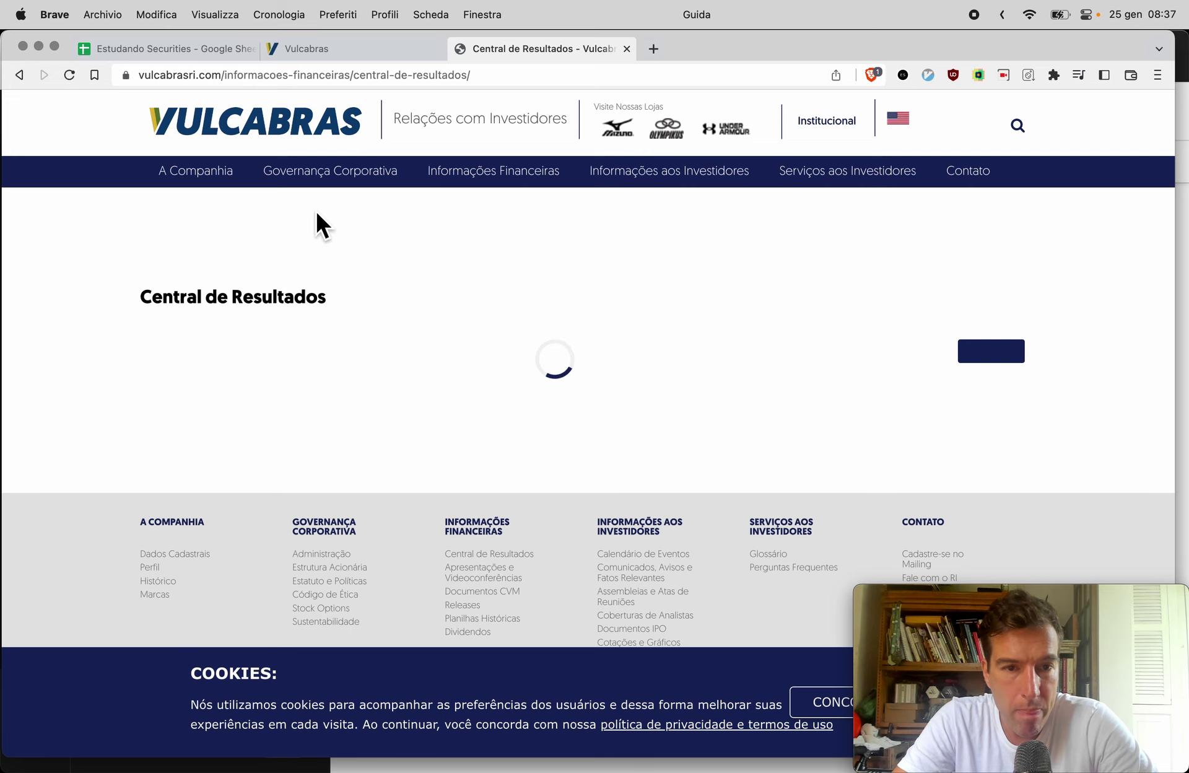
# Open the 4T21 Demonstração Financeira from the 2021 results and go to the balance sheet totals on page 7
pyautogui.click(960, 333)
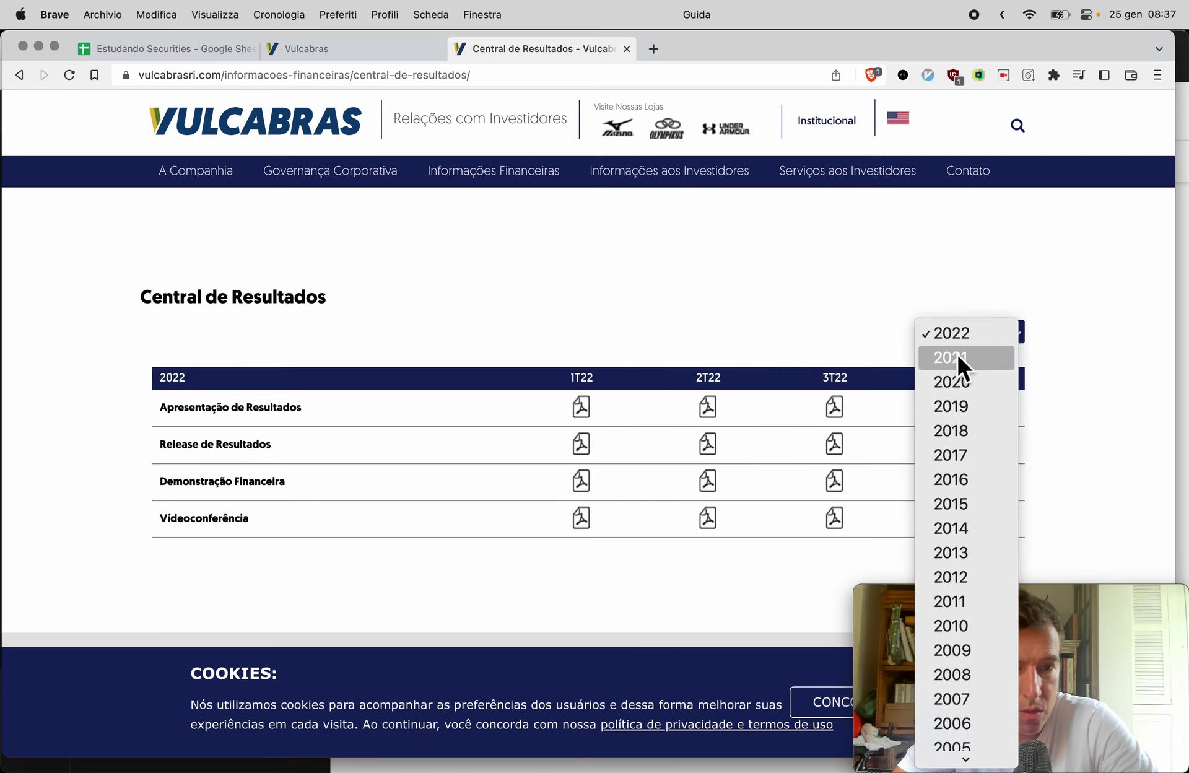
pyautogui.click(956, 355)
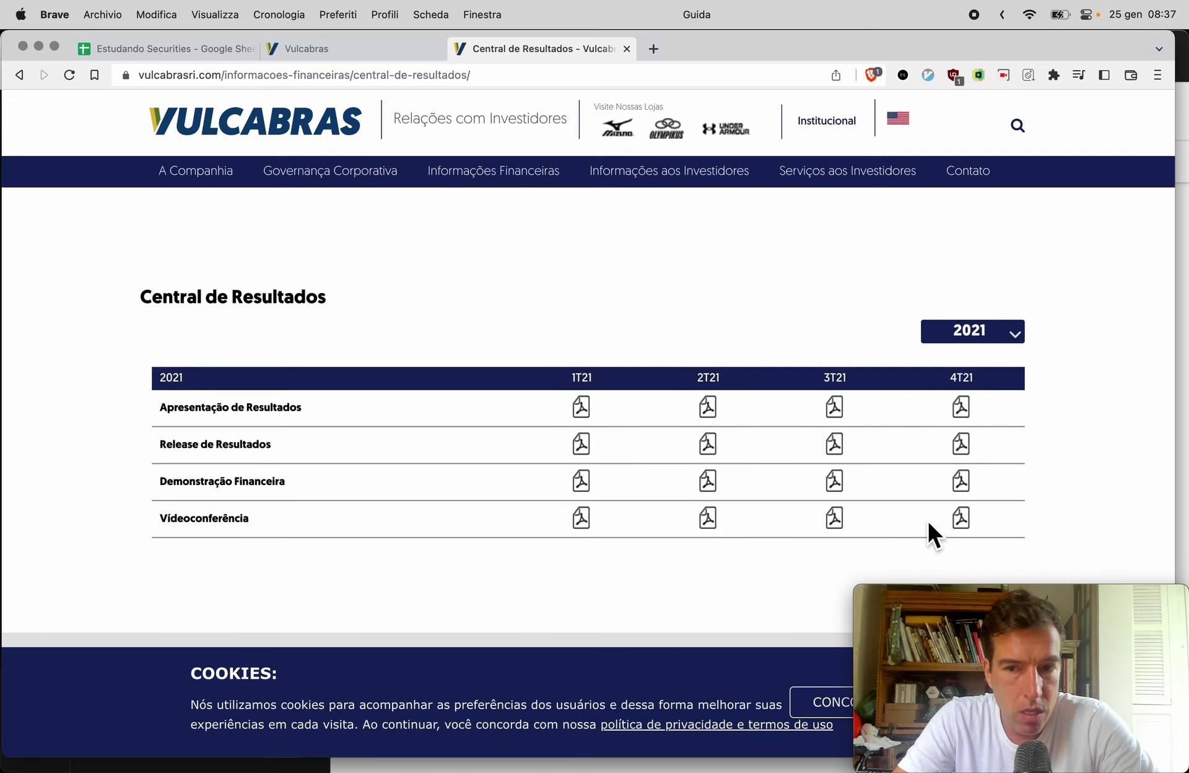
pyautogui.click(960, 482)
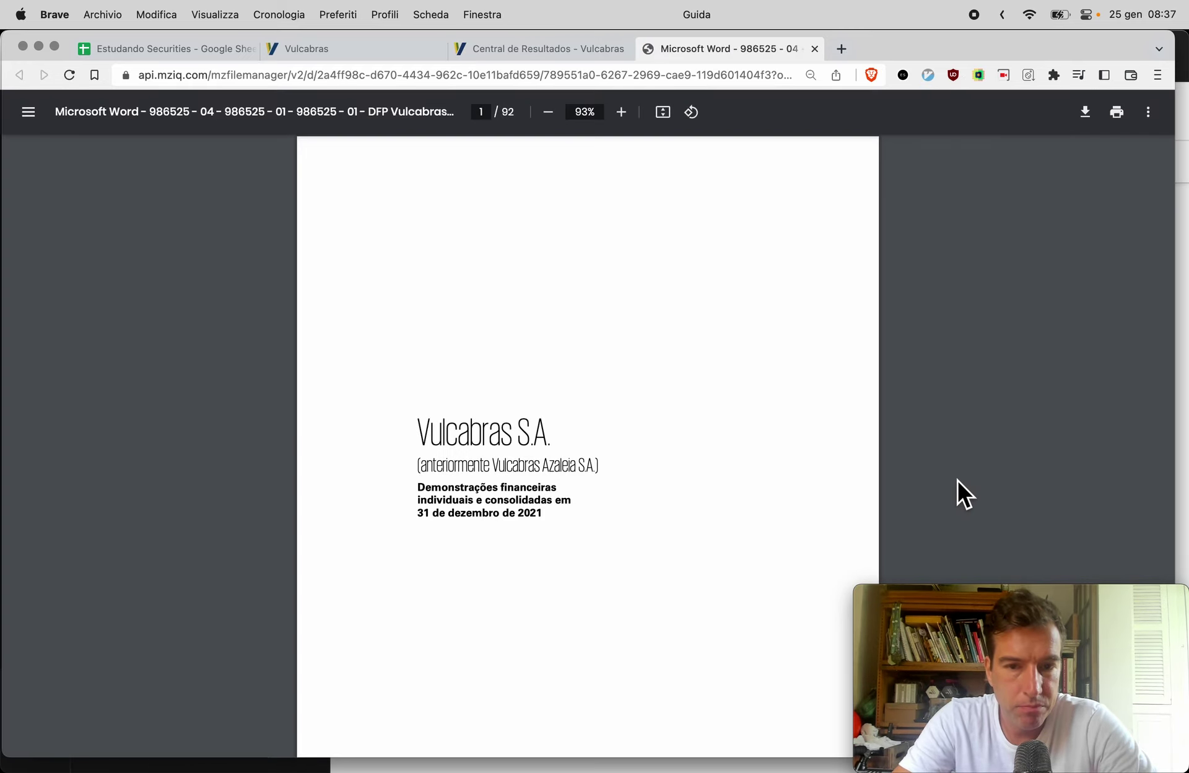
pyautogui.scroll(-20, 599, 543)
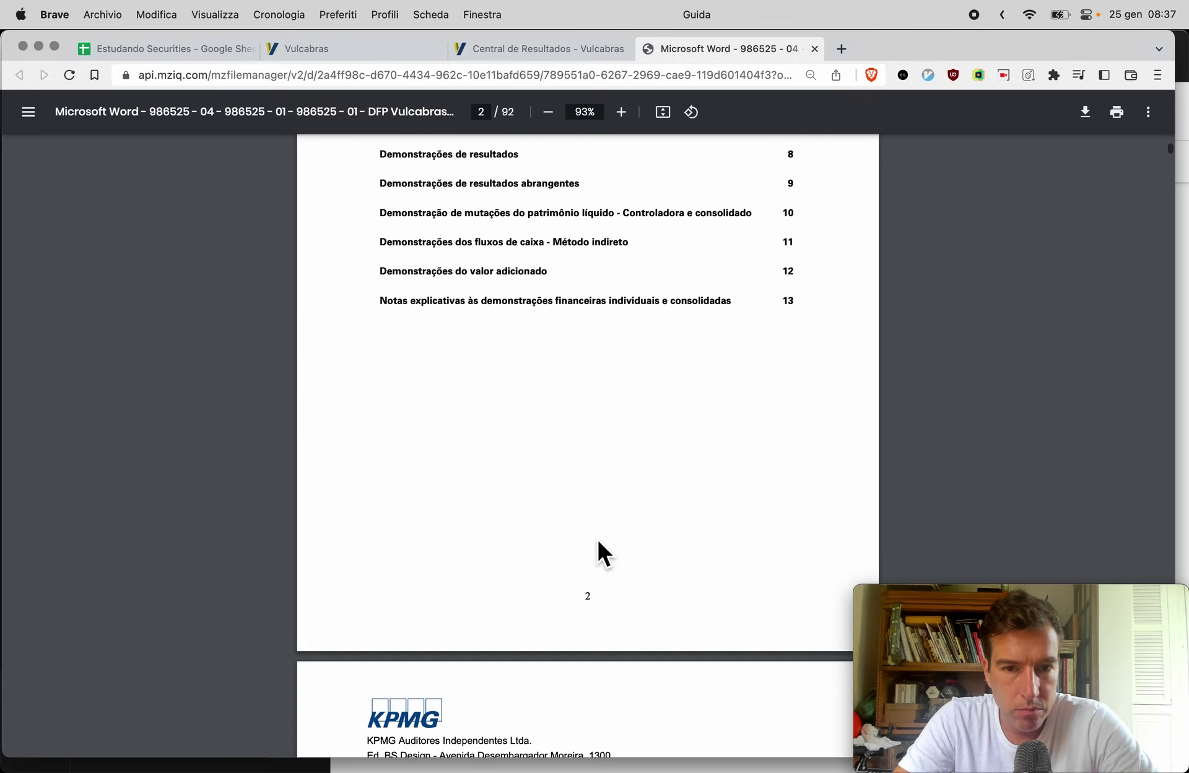
pyautogui.scroll(-20, 599, 551)
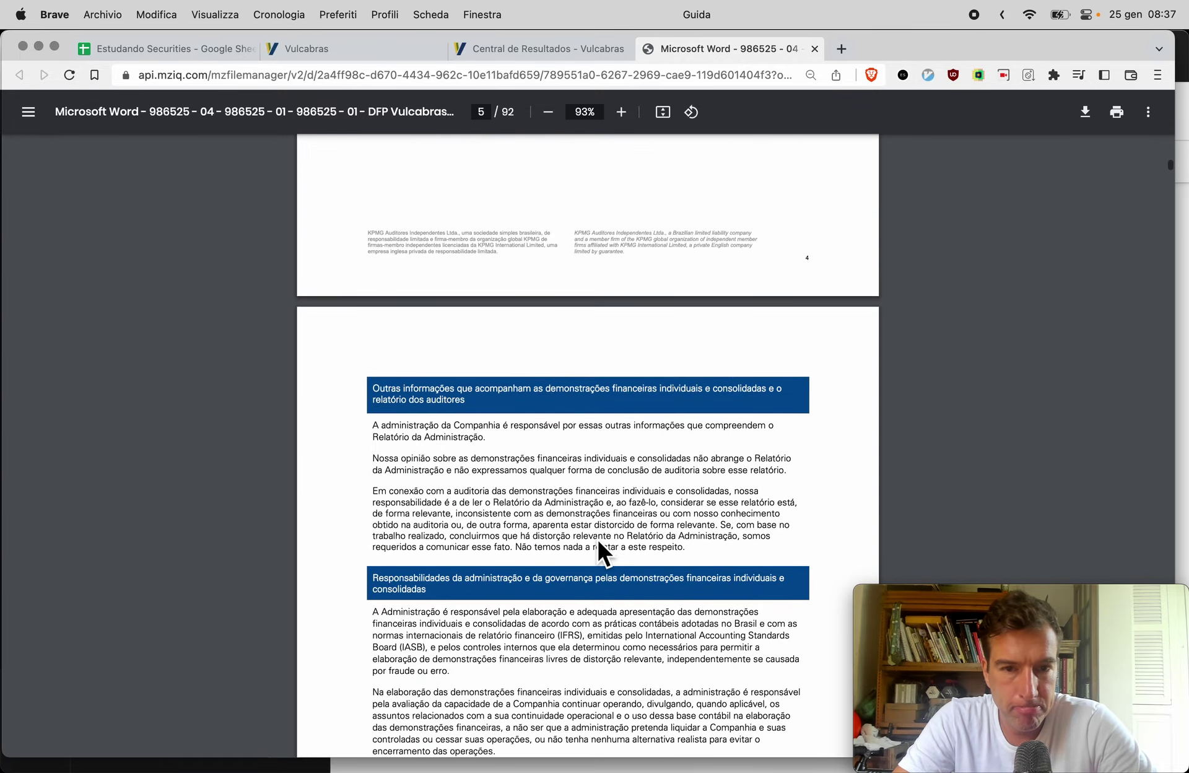
pyautogui.scroll(-15, 598, 543)
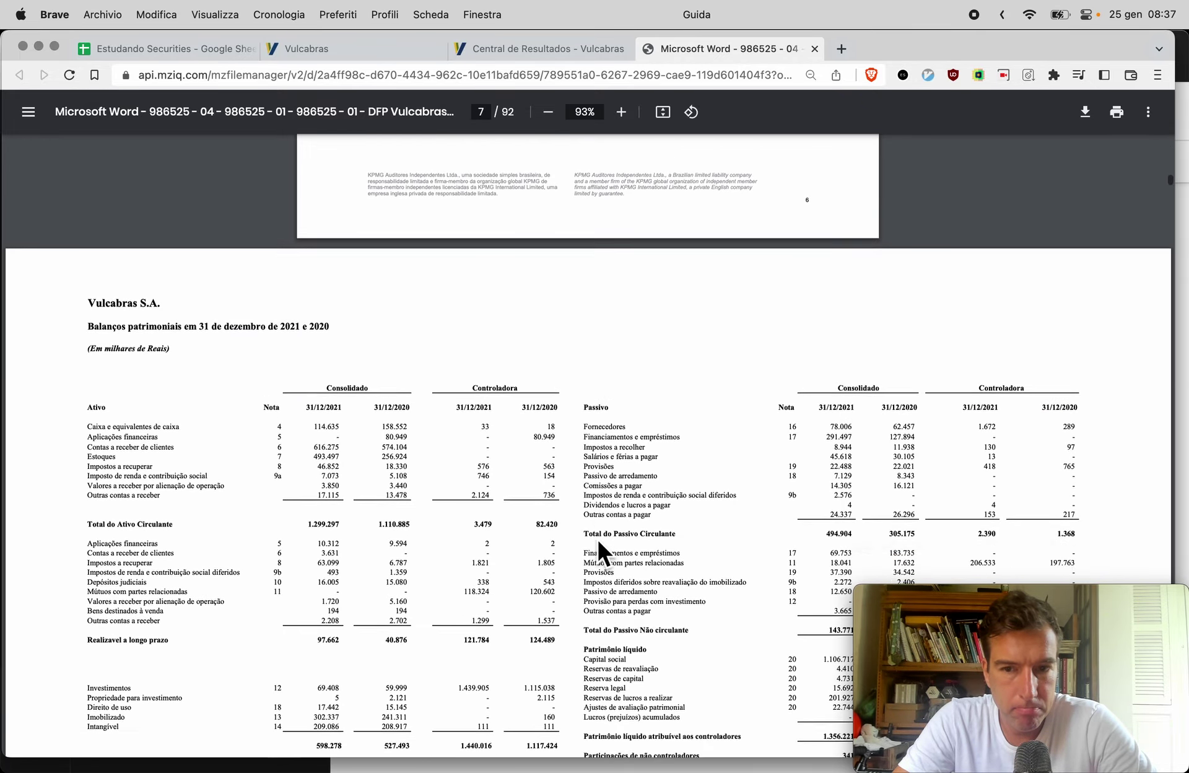
pyautogui.scroll(-2, 596, 537)
pyautogui.scroll(4, 597, 537)
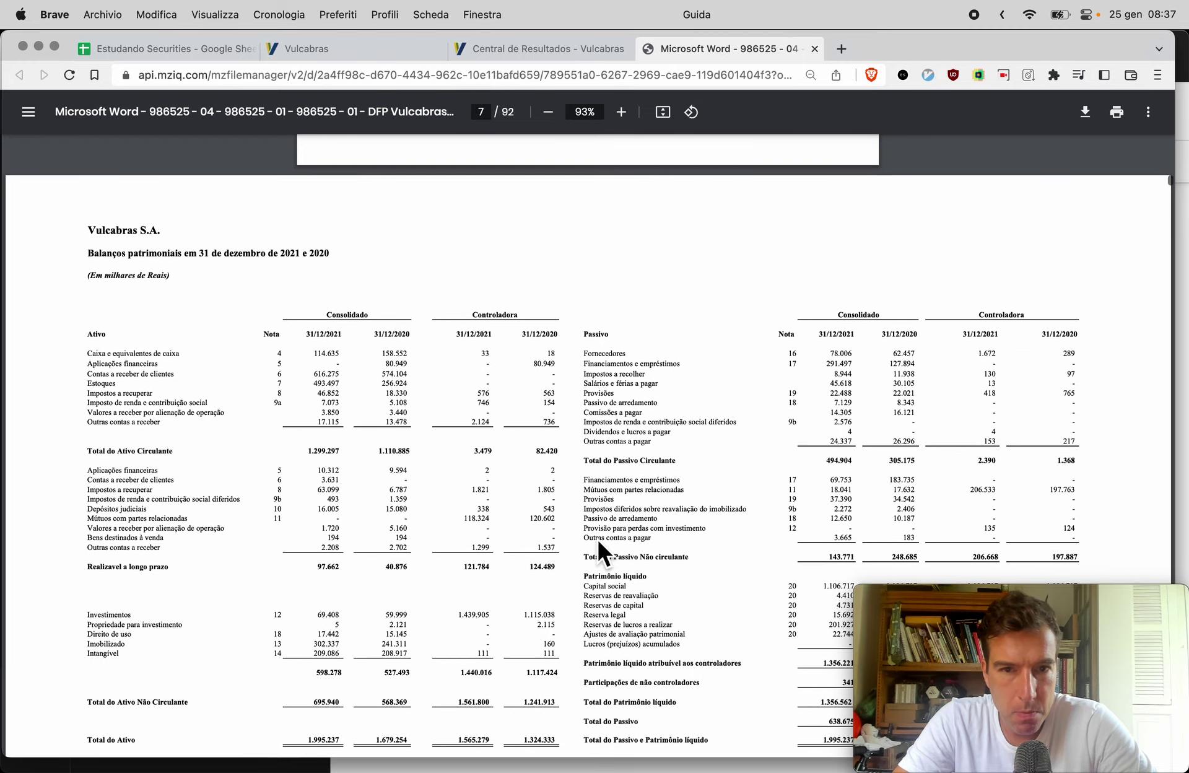
pyautogui.scroll(-5, 942, 384)
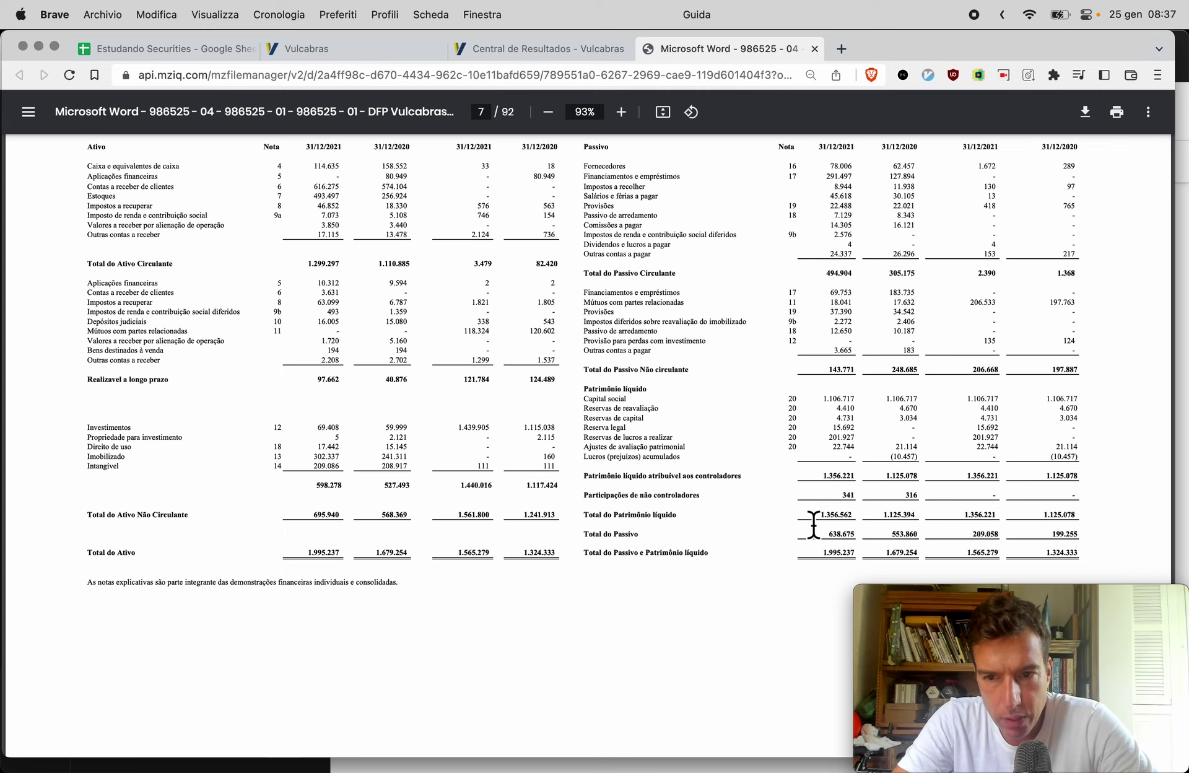
pyautogui.scroll(5, 826, 532)
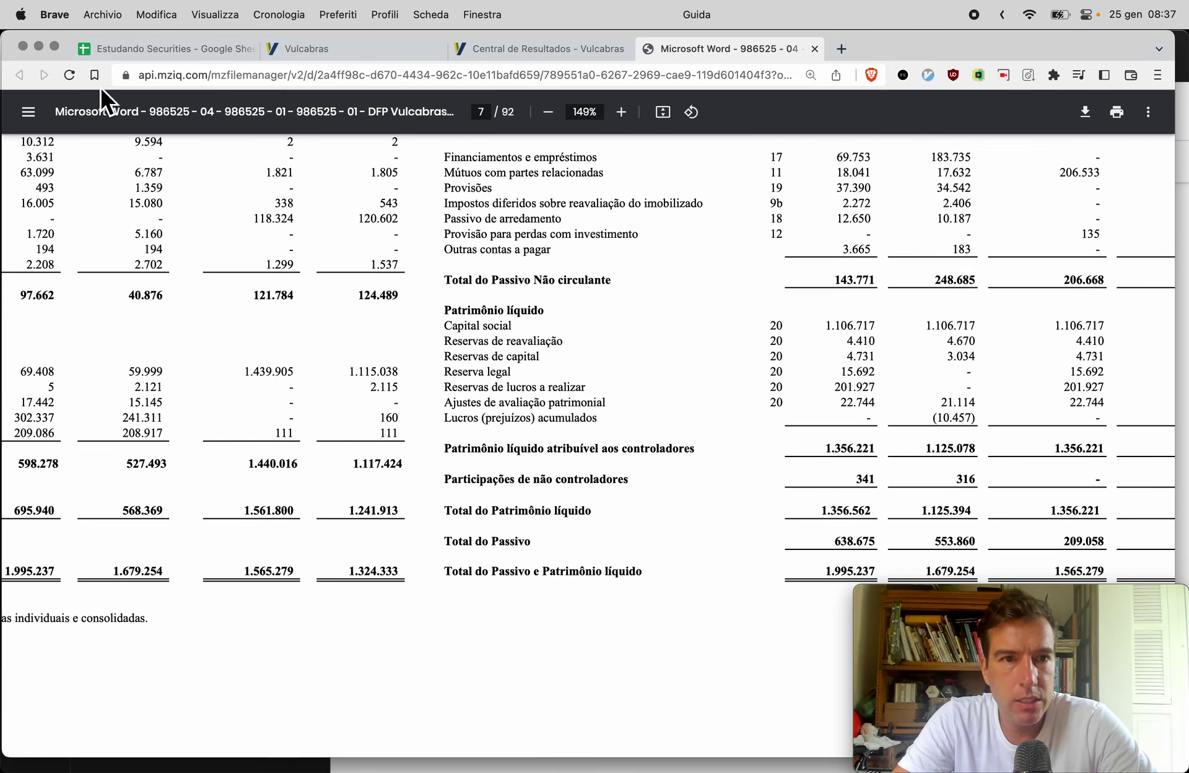
# Enter 1357 as the Net Equity of Vulcabras for period 21 in the spreadsheet
pyautogui.click(175, 48)
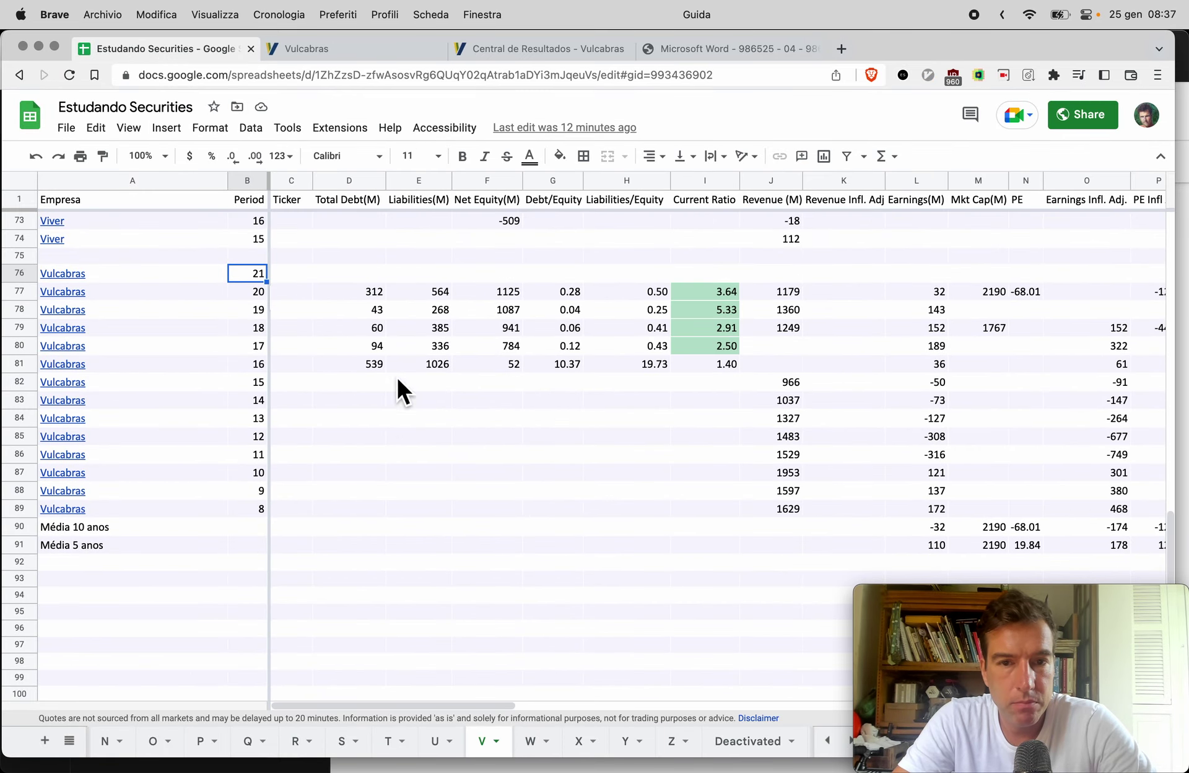
pyautogui.click(500, 279)
pyautogui.write('13')
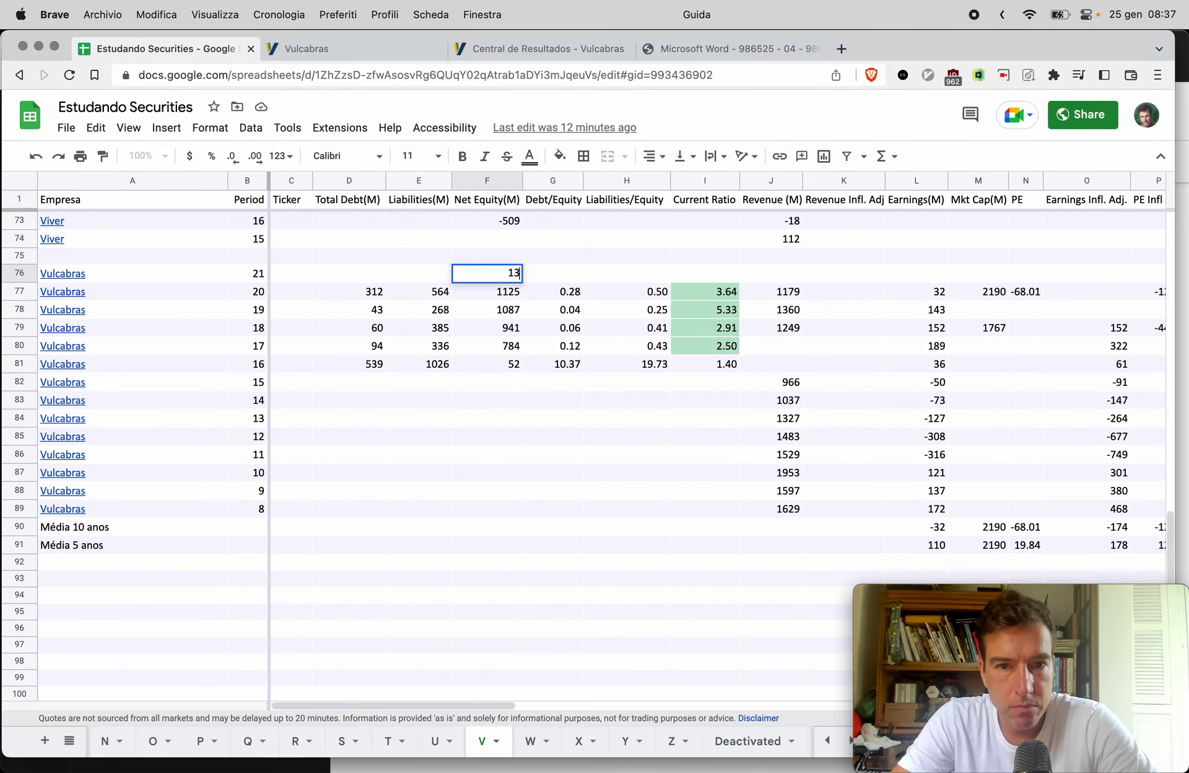
pyautogui.write('57')
pyautogui.press('Left')
# Return to the balance sheet's liabilities and open the Calculator, placing it clear of the Passivo figures
pyautogui.hotkey('ctrl', 'shift', 'Tab')
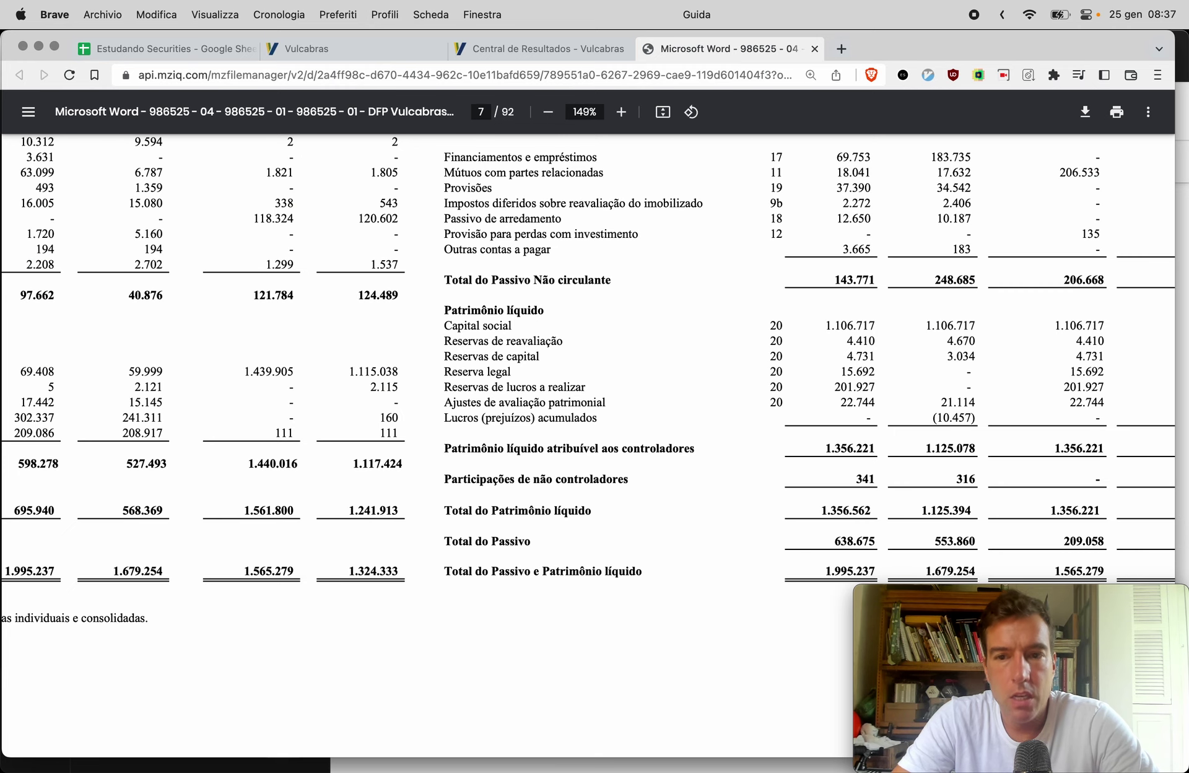
pyautogui.scroll(5, 634, 376)
pyautogui.press('super+space')
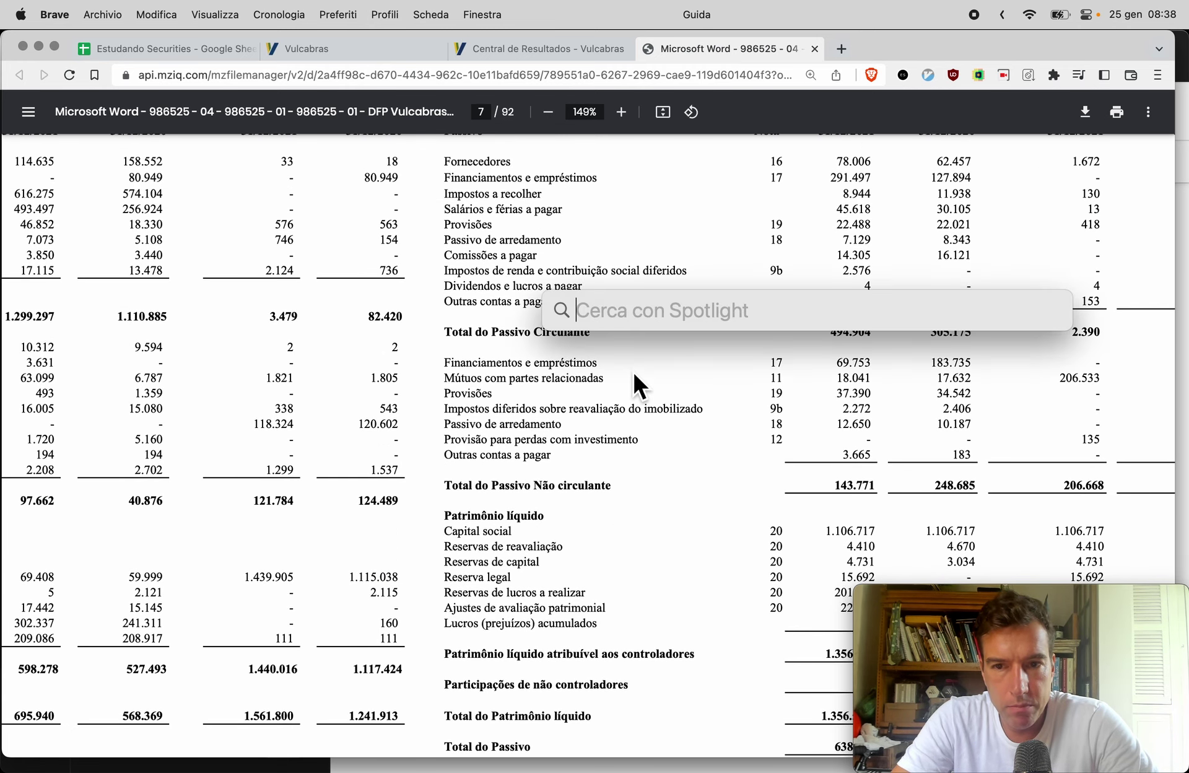
pyautogui.write('calc')
pyautogui.press('Return')
pyautogui.moveTo(659, 384); pyautogui.dragTo(181, 320)
pyautogui.press('Escape')
pyautogui.scroll(3, 648, 326)
pyautogui.scroll(-3, 648, 326)
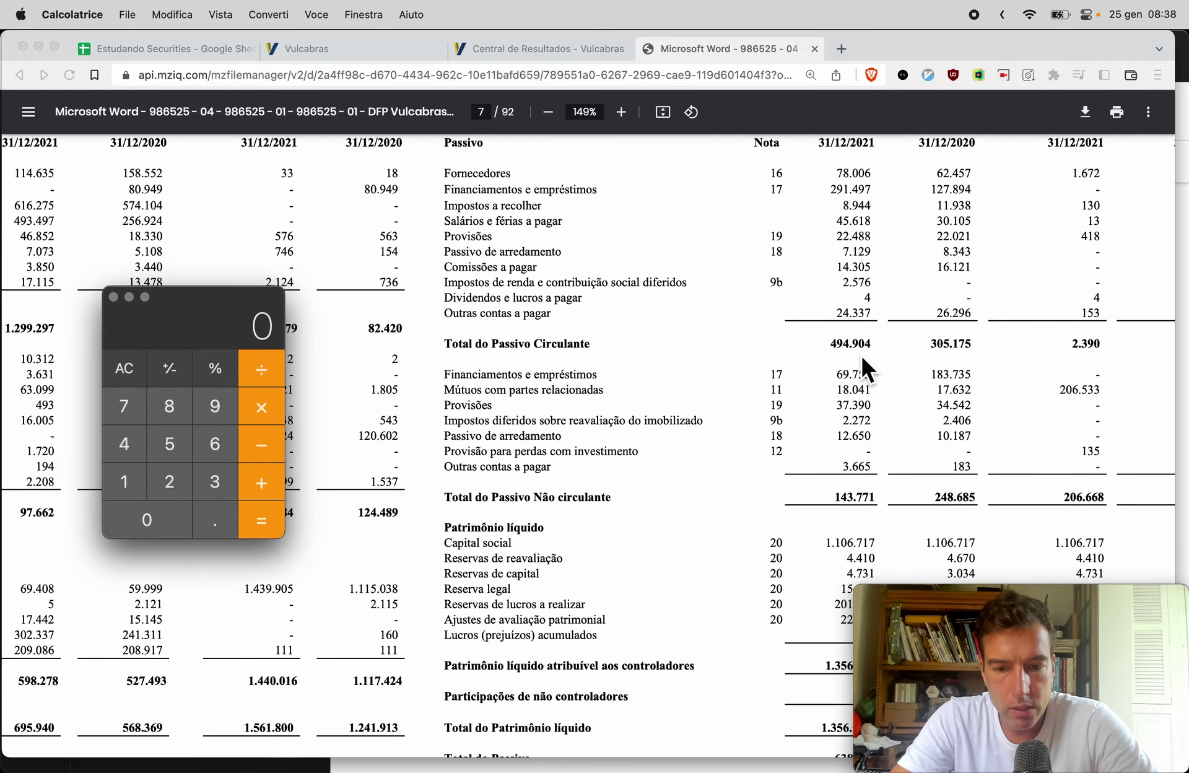
# Add 495 and 144 in the Calculator and enter 639 as the Liabilities of Vulcabras for period 21
pyautogui.write('495')
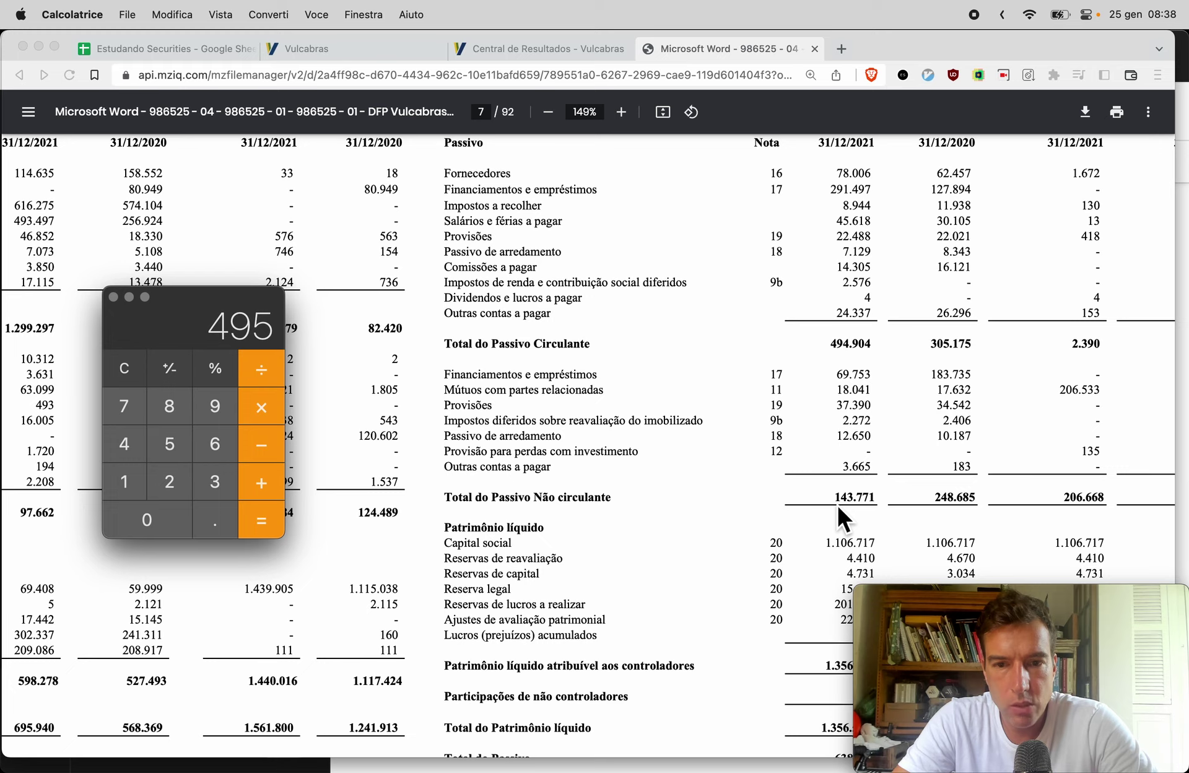
pyautogui.press('+')
pyautogui.write('144')
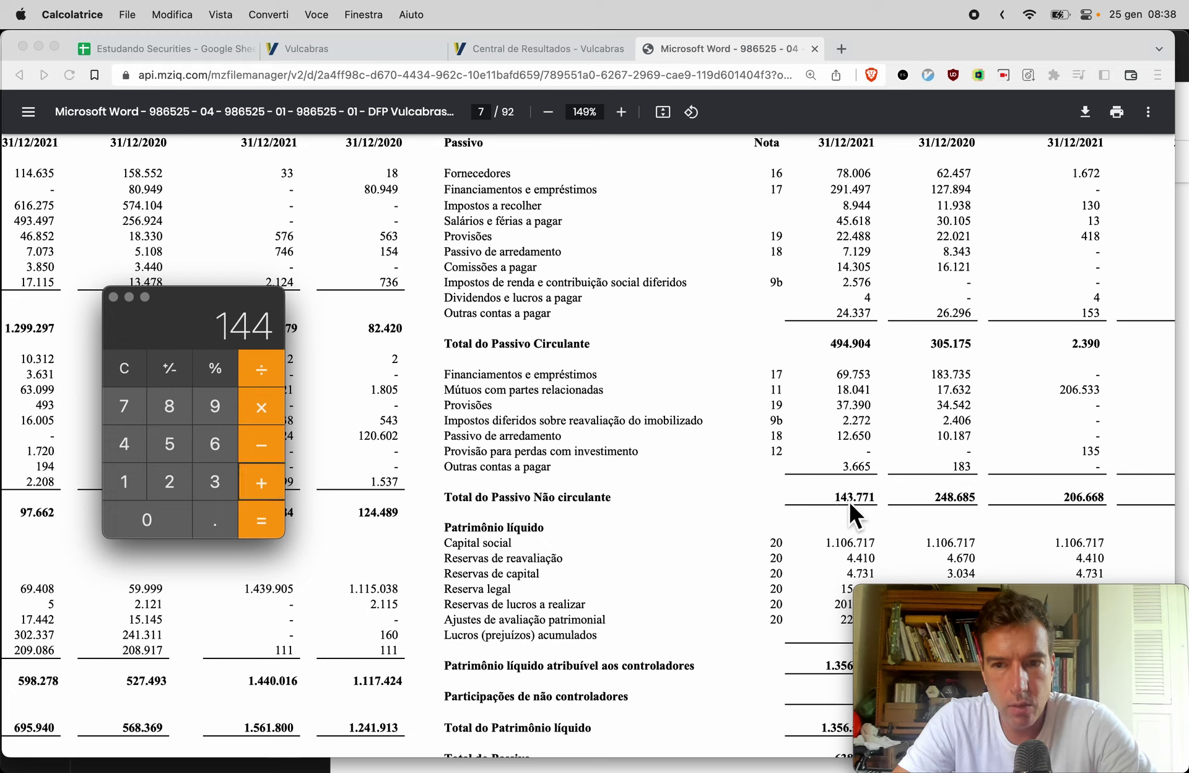
pyautogui.press('Return')
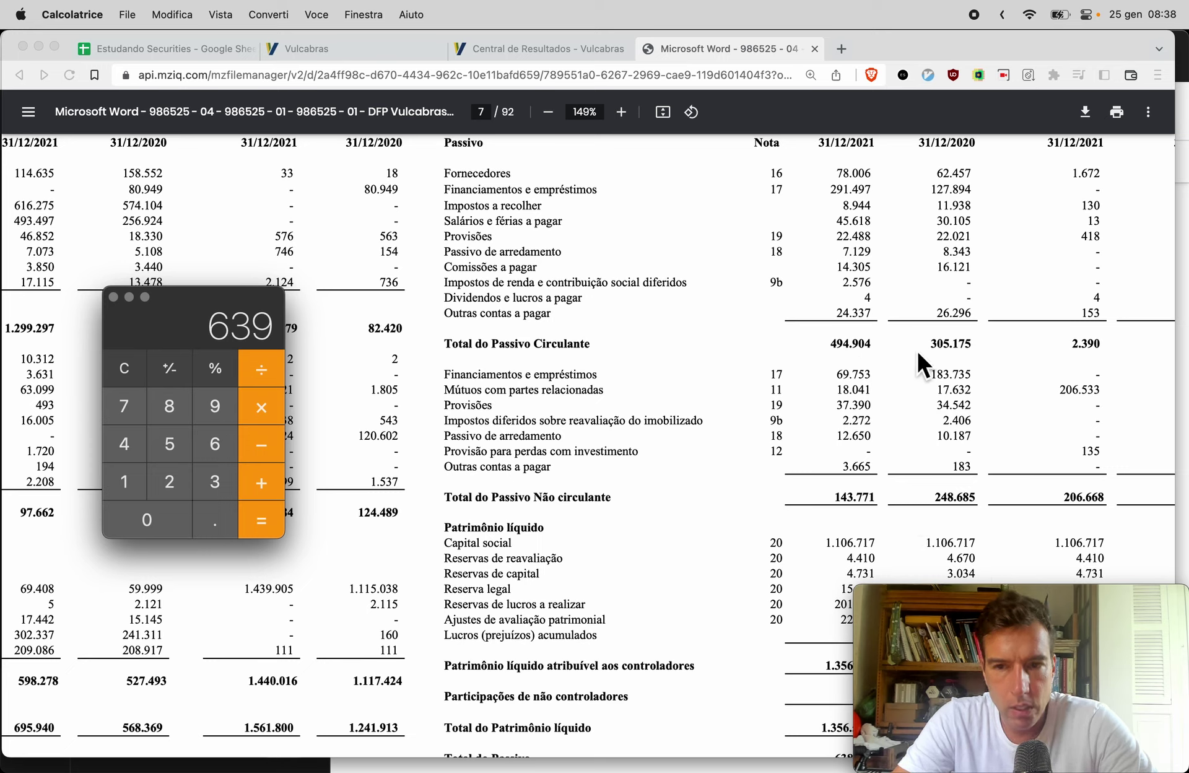
pyautogui.click(861, 492)
pyautogui.press('super+1')
pyautogui.write('639')
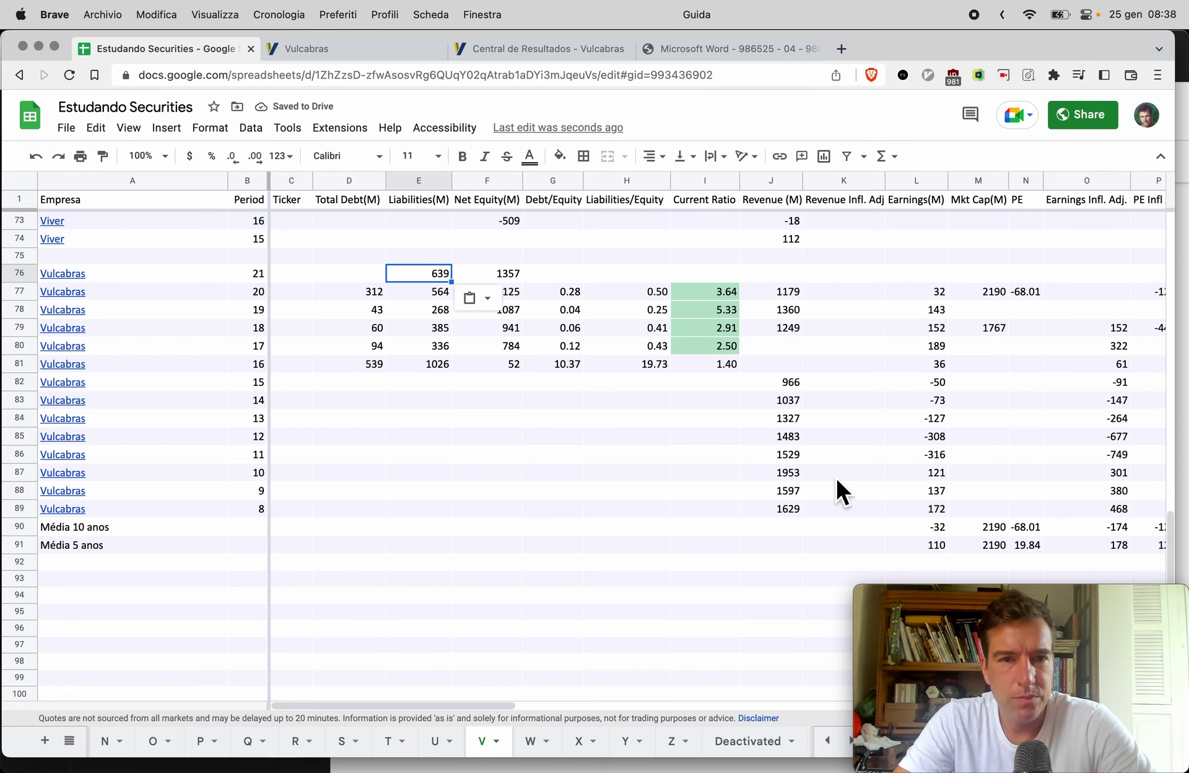
# Return to the balance sheet and add the current and non-current Financiamentos e empréstimos, 291 plus 70, in the Calculator
pyautogui.press('super+4')
pyautogui.press('super+space')
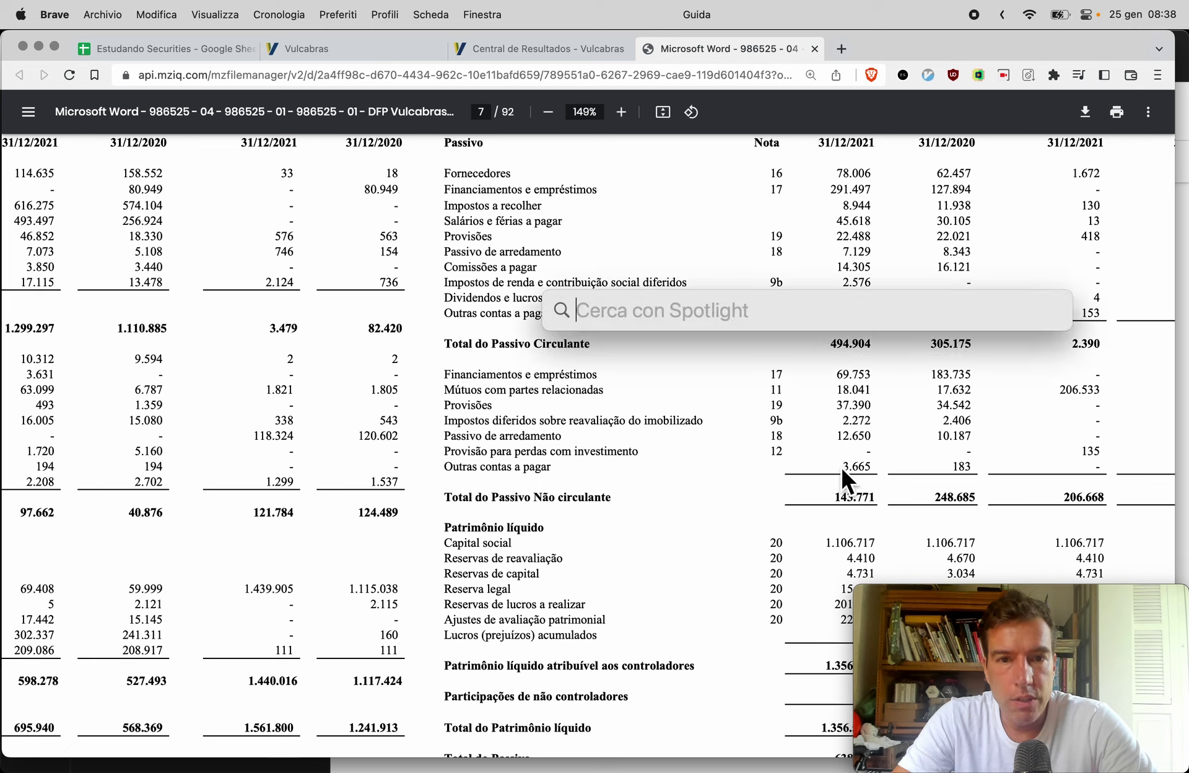
pyautogui.write('calc')
pyautogui.press('Return')
pyautogui.press('Escape')
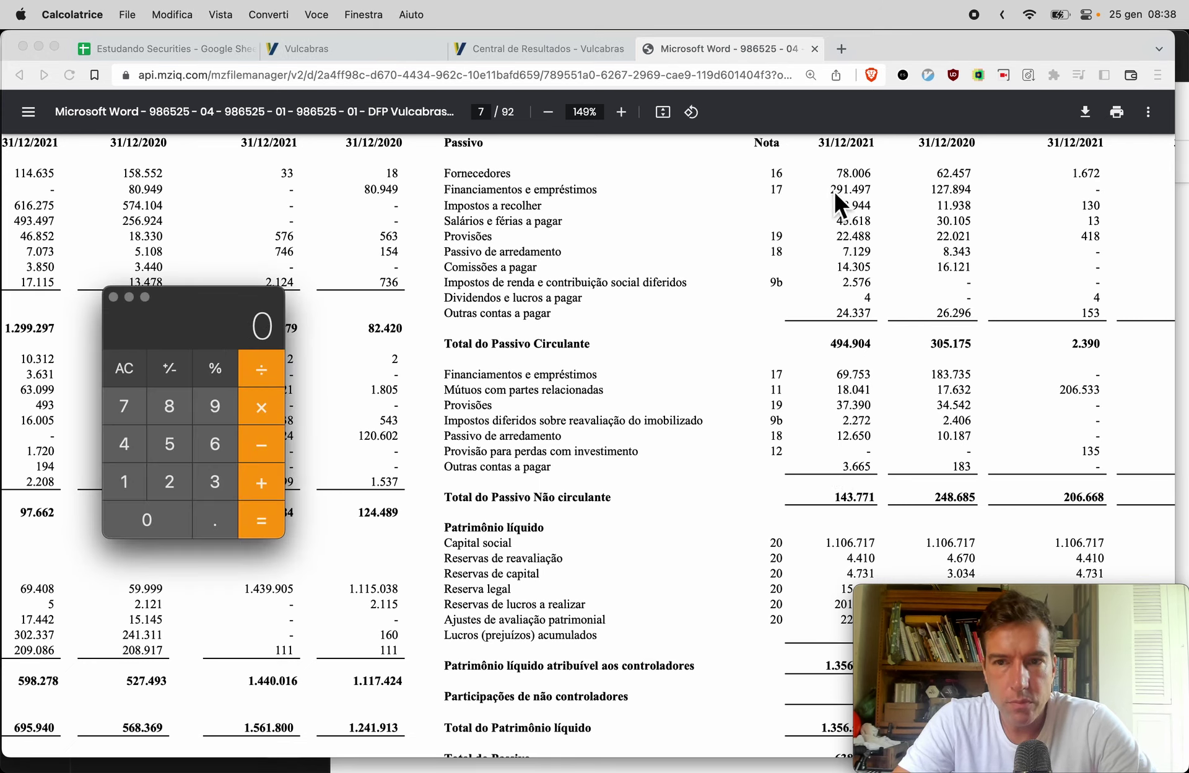
pyautogui.write('291')
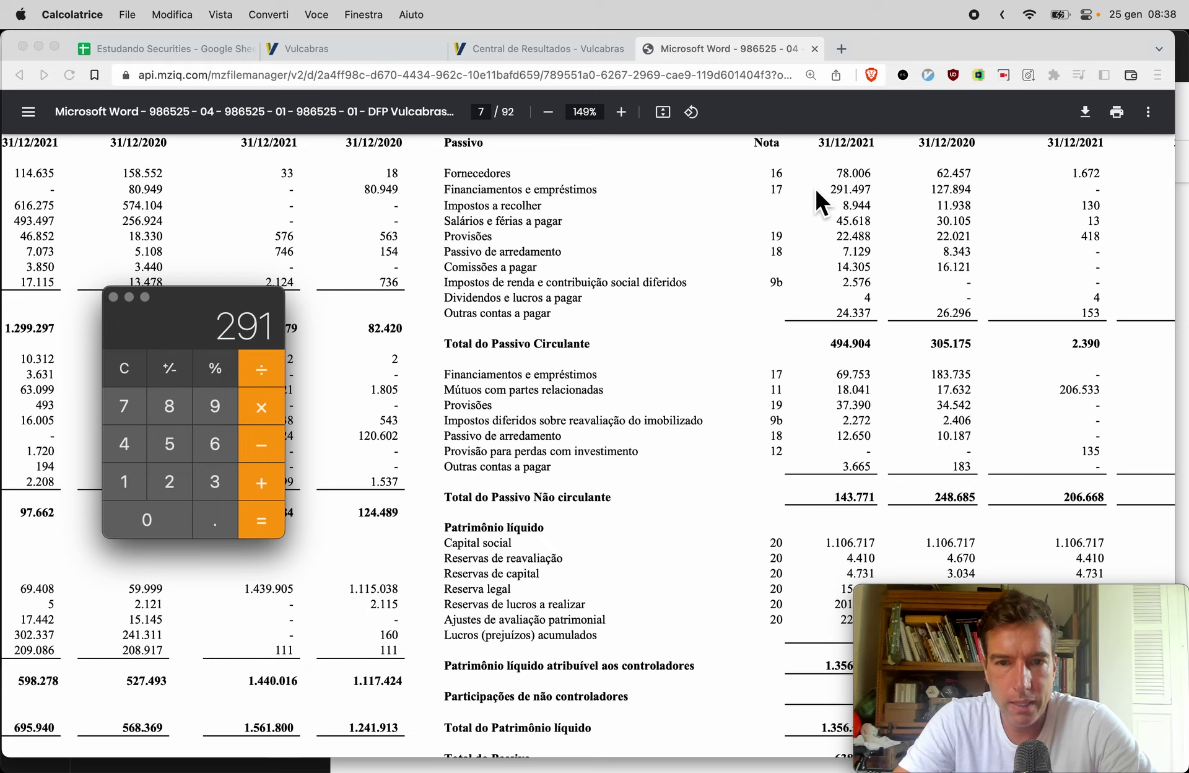
pyautogui.press('+')
pyautogui.write('70')
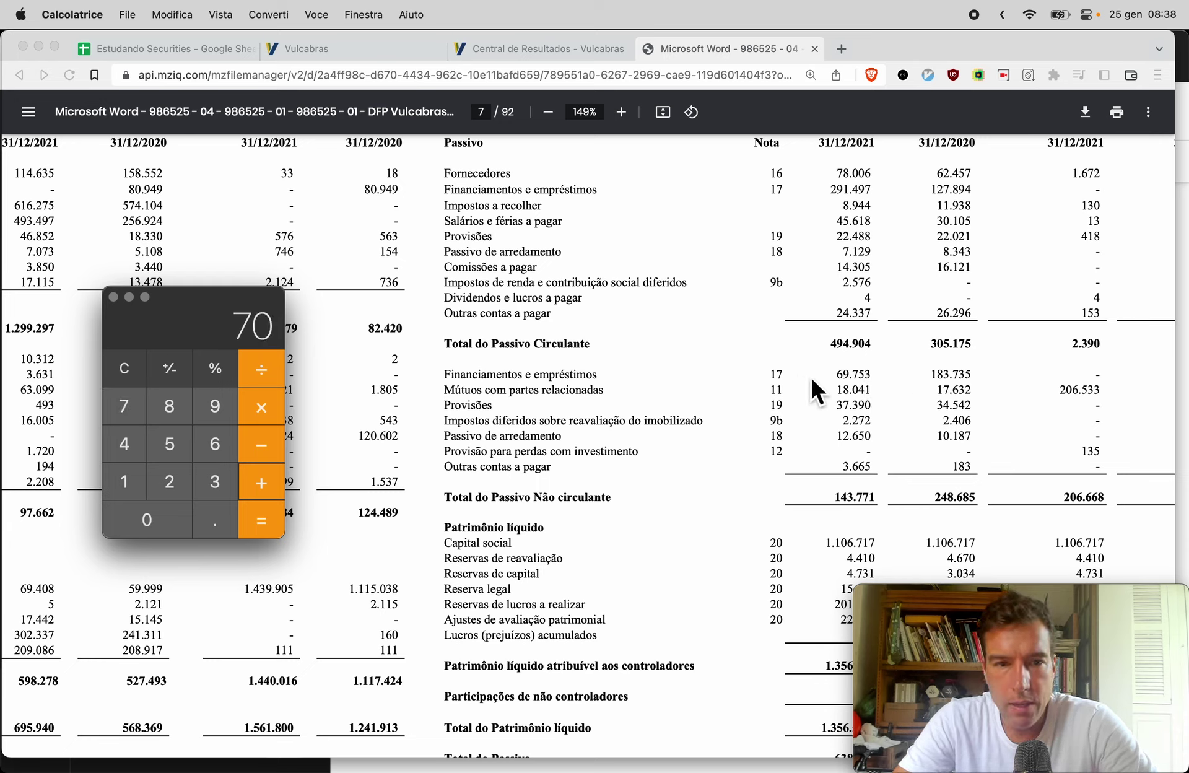
pyautogui.press('Return')
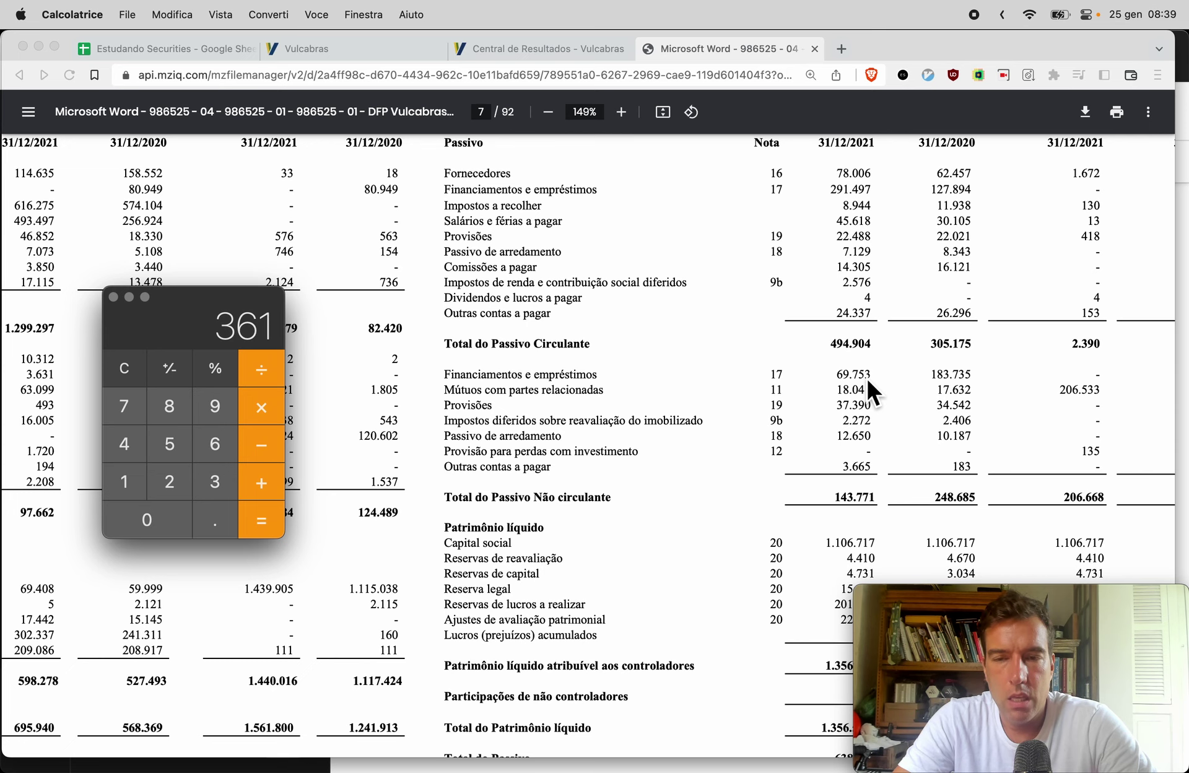
# Return to the spreadsheet and enter 361 as the Total Debt of Vulcabras for period 21
pyautogui.press('super+Tab')
pyautogui.press('super+1')
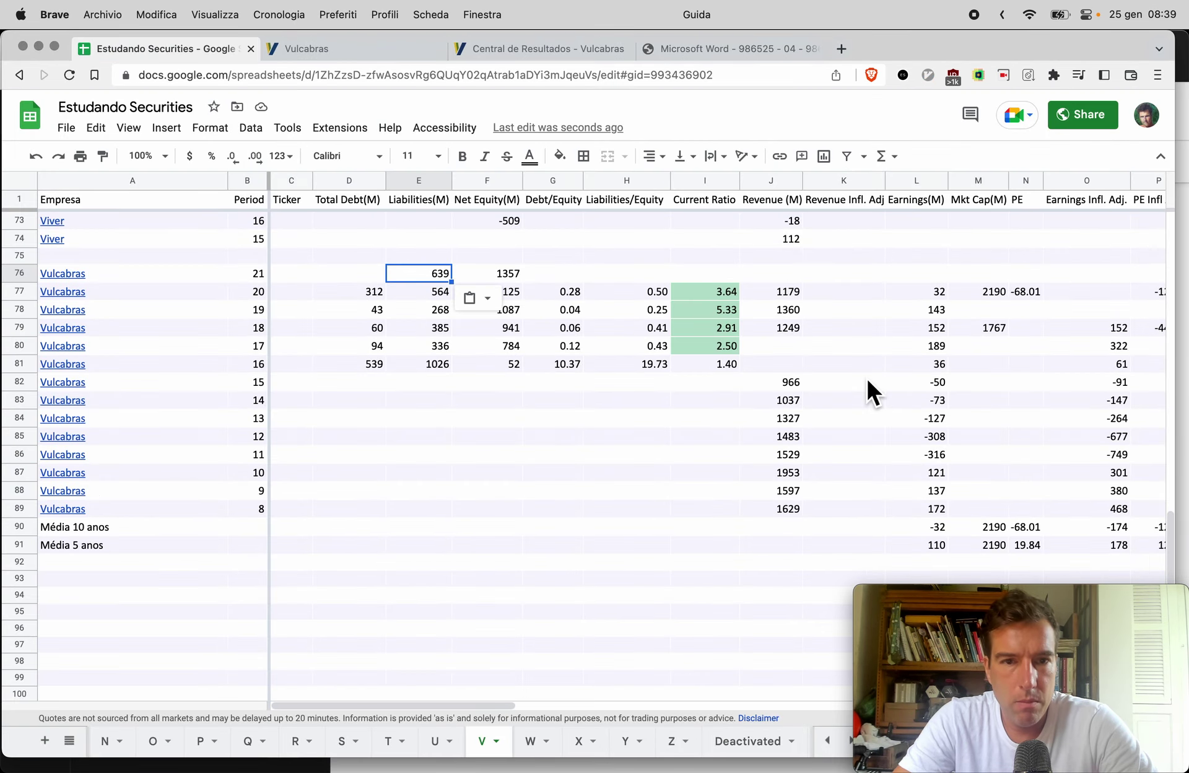
pyautogui.write('361')
pyautogui.click(419, 273)
pyautogui.press('Right')
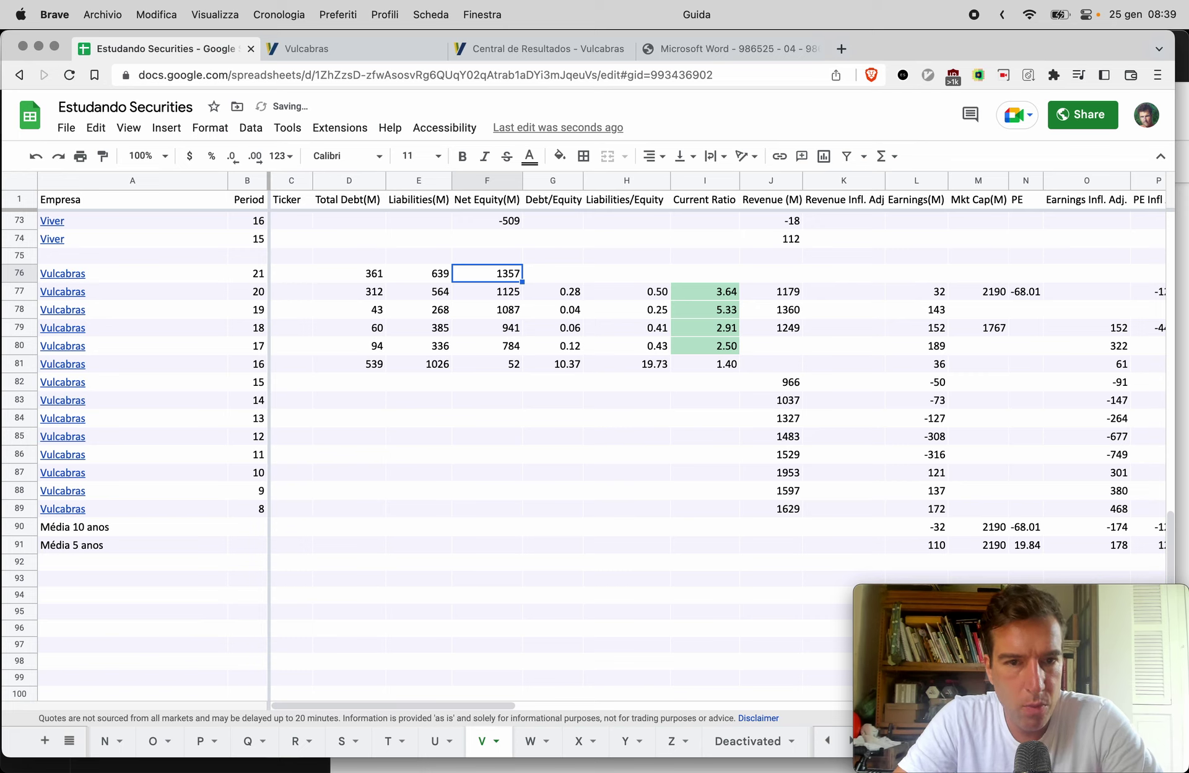
# Copy the Debt/Equity and Liabilities/Equity formulas of Vulcabras from period 20 to period 21
pyautogui.press('Left')
pyautogui.press('Right')
pyautogui.press('Right')
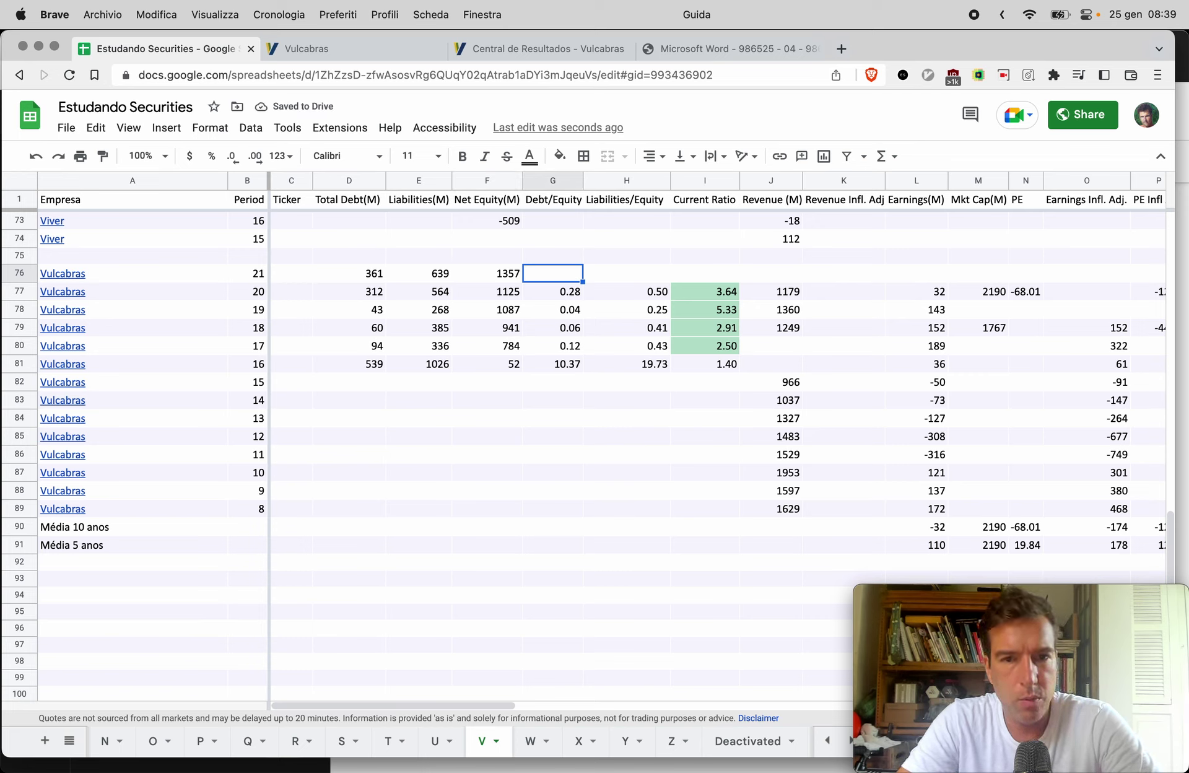
pyautogui.press('Down')
pyautogui.hotkey('shift', 'Right')
pyautogui.press('super+c')
pyautogui.press('Up')
pyautogui.press('super+v')
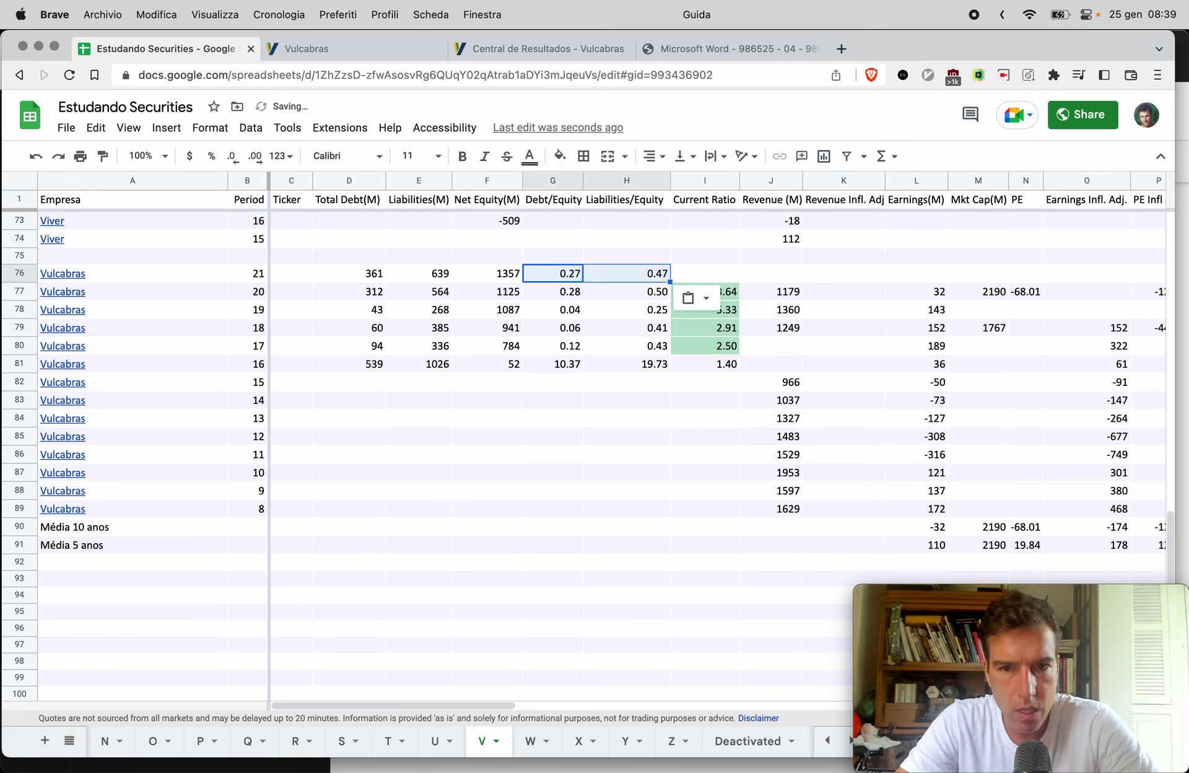
pyautogui.press('Down')
pyautogui.press('Up')
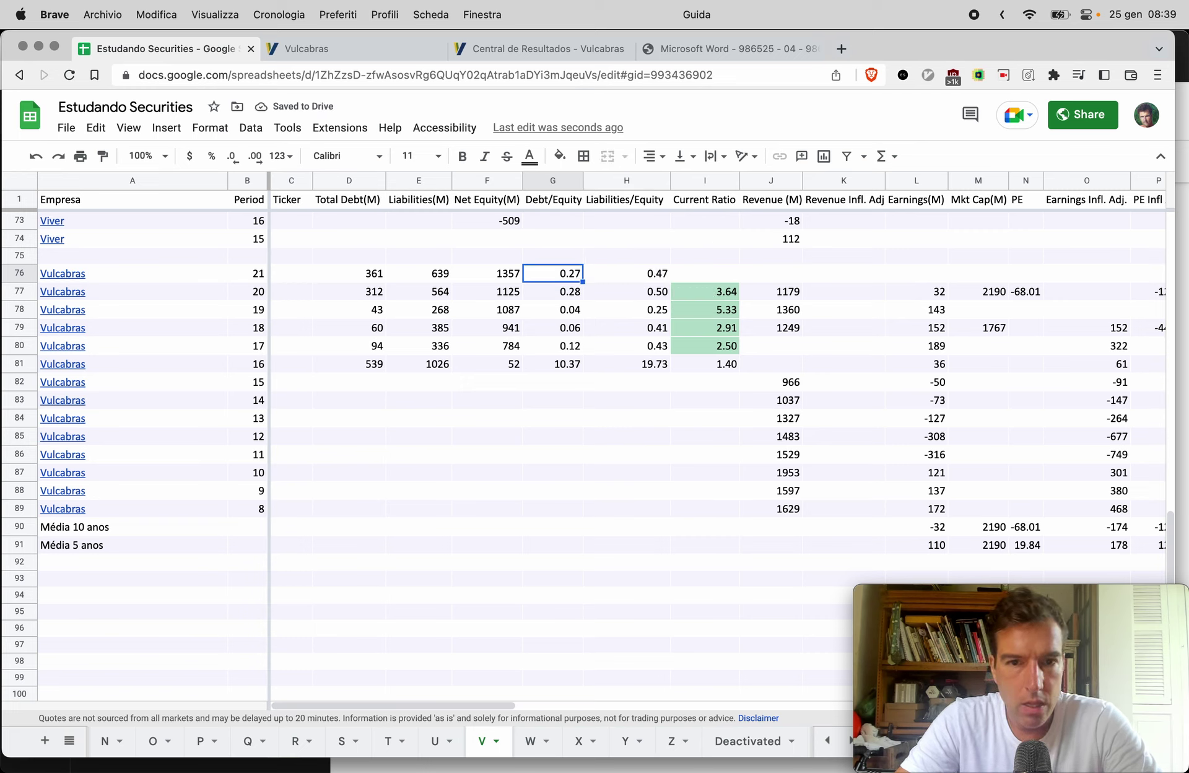
pyautogui.press('Down')
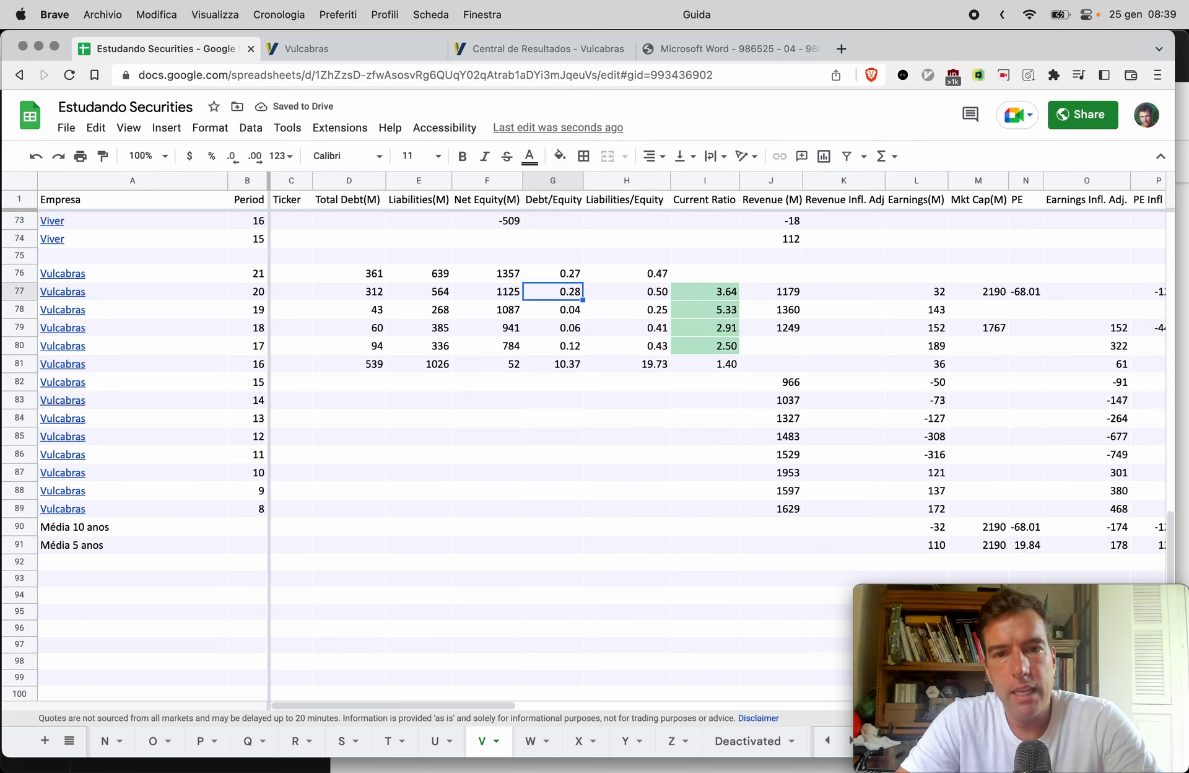
pyautogui.press('Up')
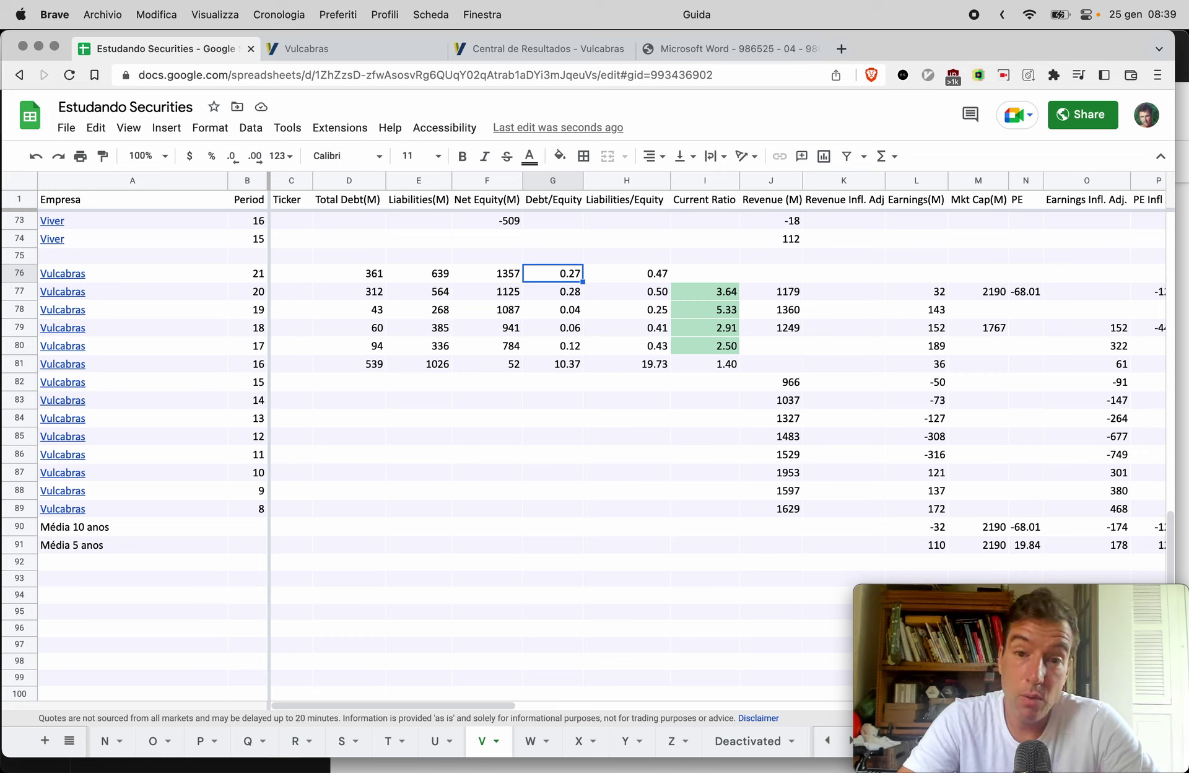
# Return to the balance sheet and divide Total do Ativo Circulante by Total do Passivo Circulante, 1299/495, in the Calculator
pyautogui.press('Right')
pyautogui.press('Right')
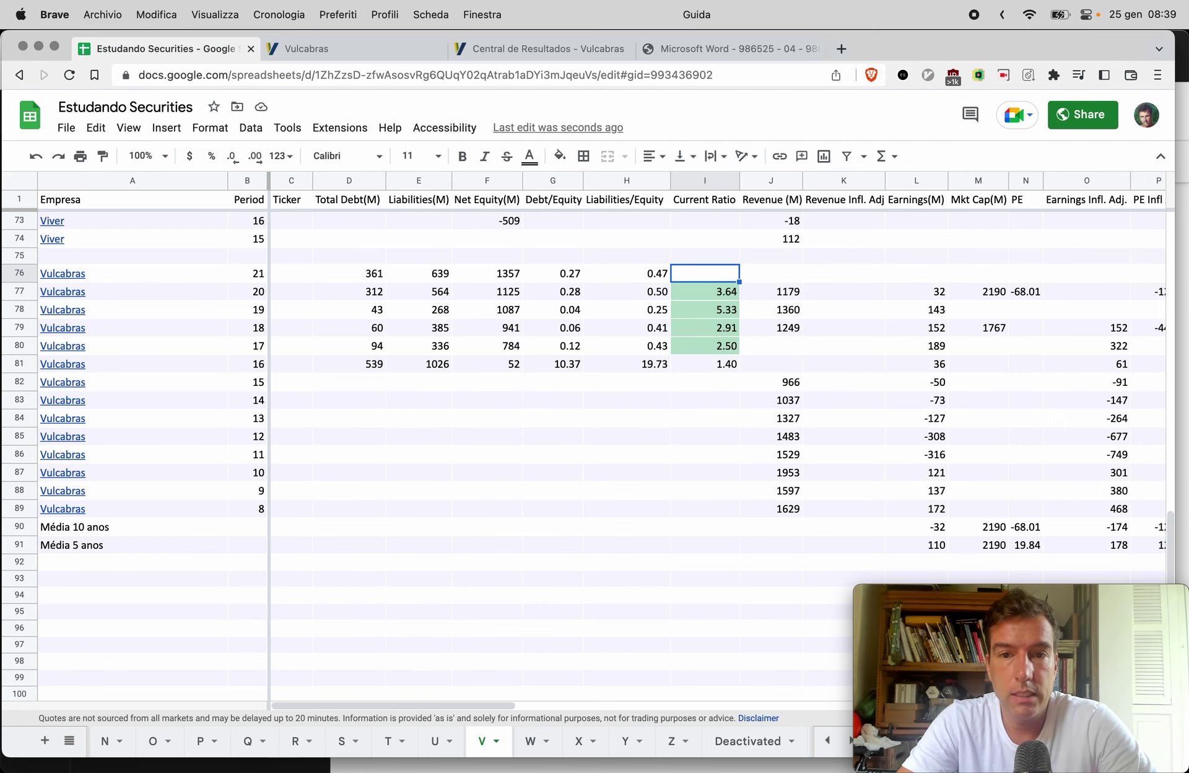
pyautogui.hotkey('ctrl', 'shift', 'Tab')
pyautogui.scroll(2, 866, 518)
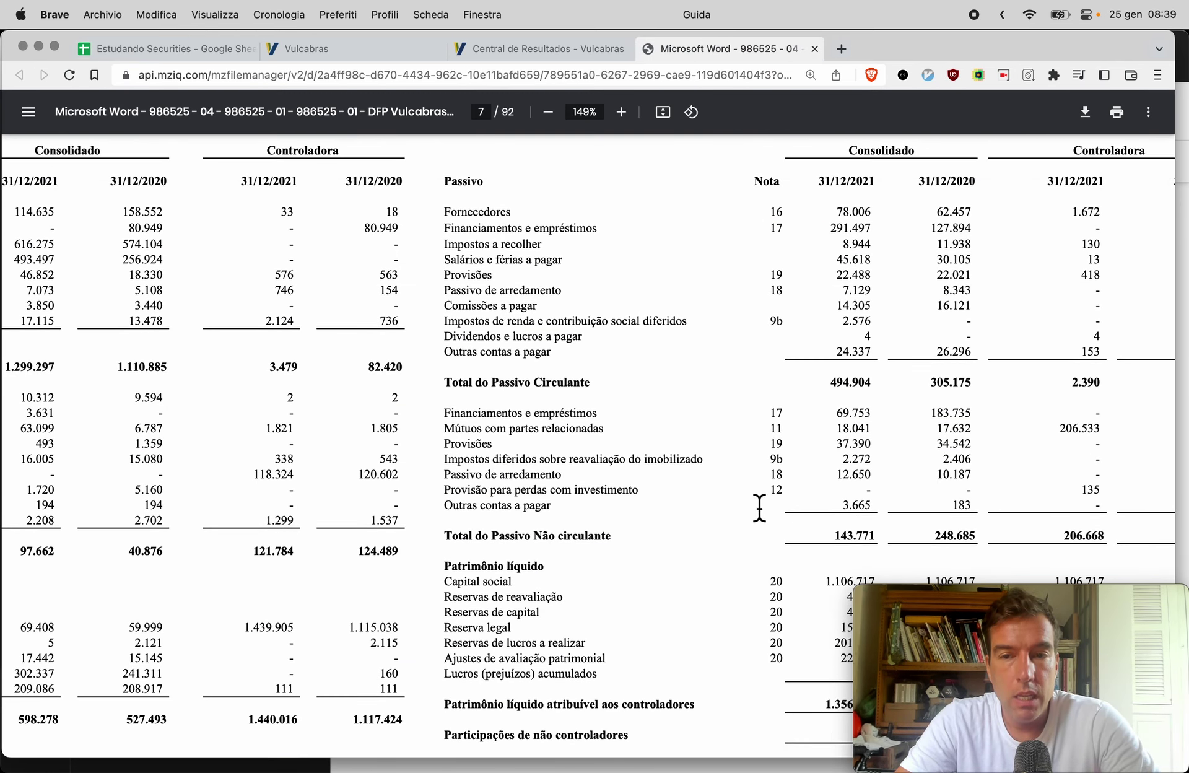
pyautogui.hscroll(-10, 674, 455)
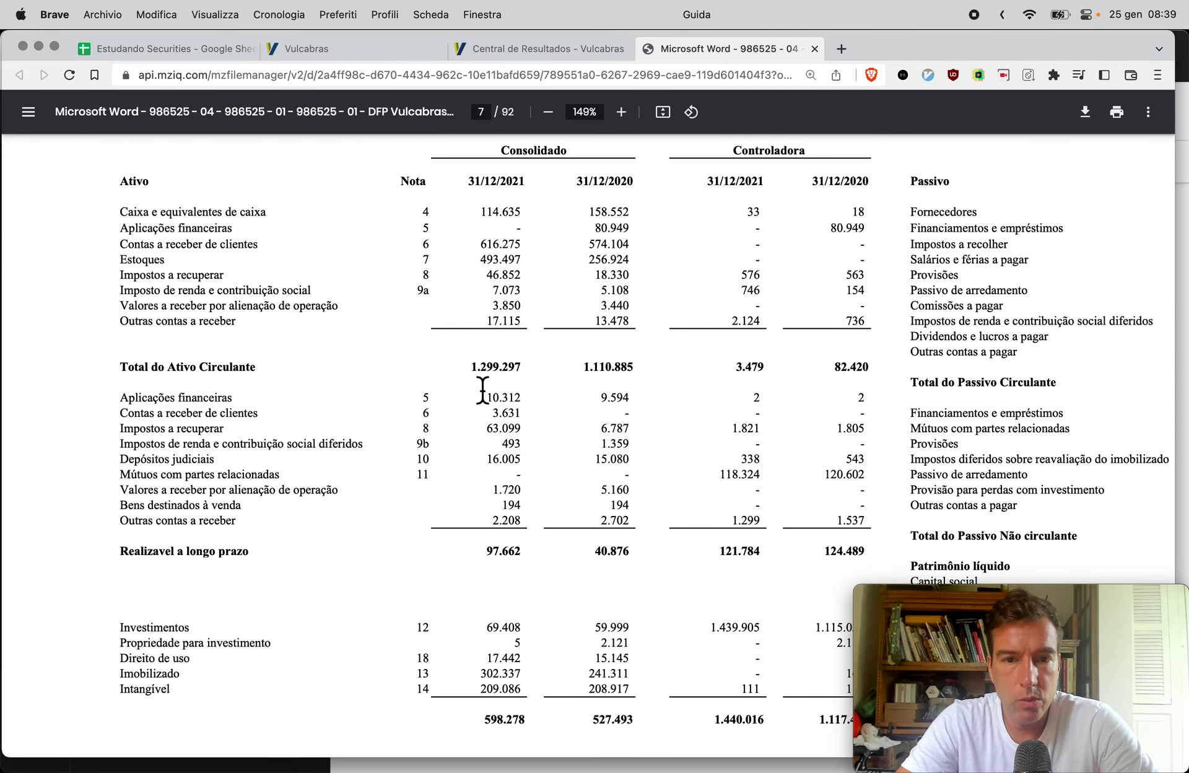
pyautogui.press('super+Tab')
pyautogui.write('1299')
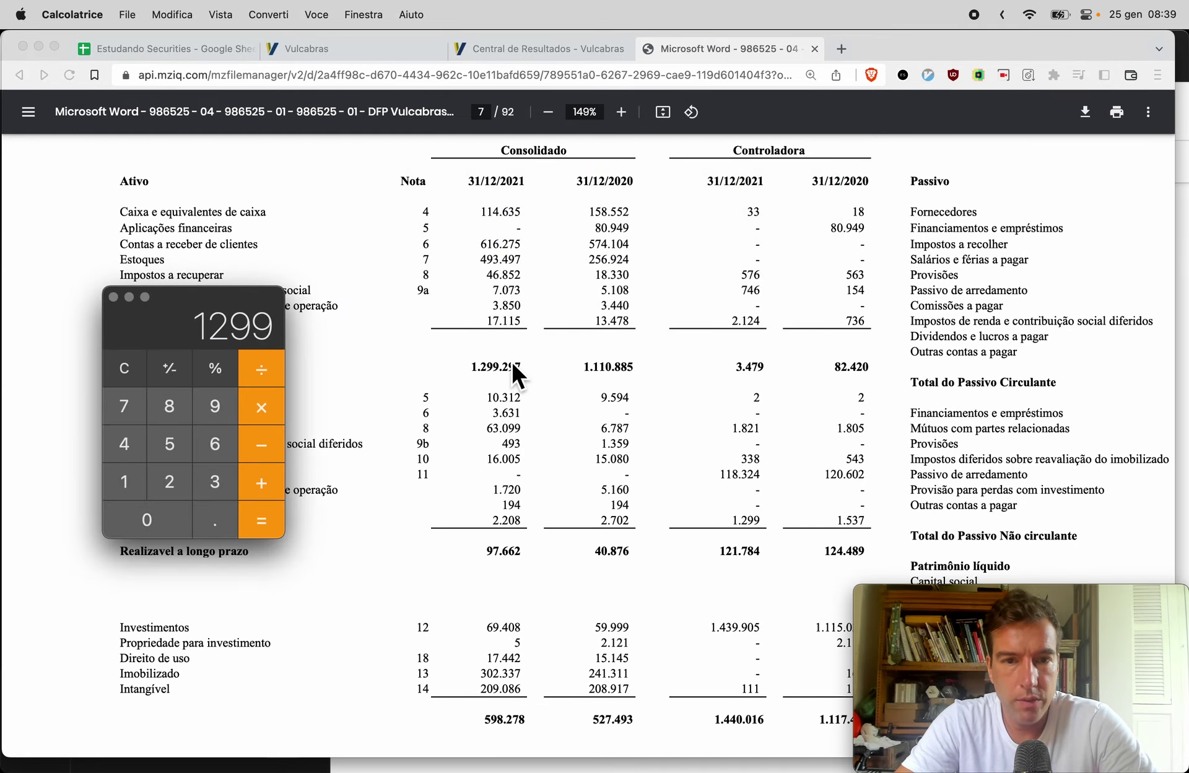
pyautogui.hscroll(10, 867, 471)
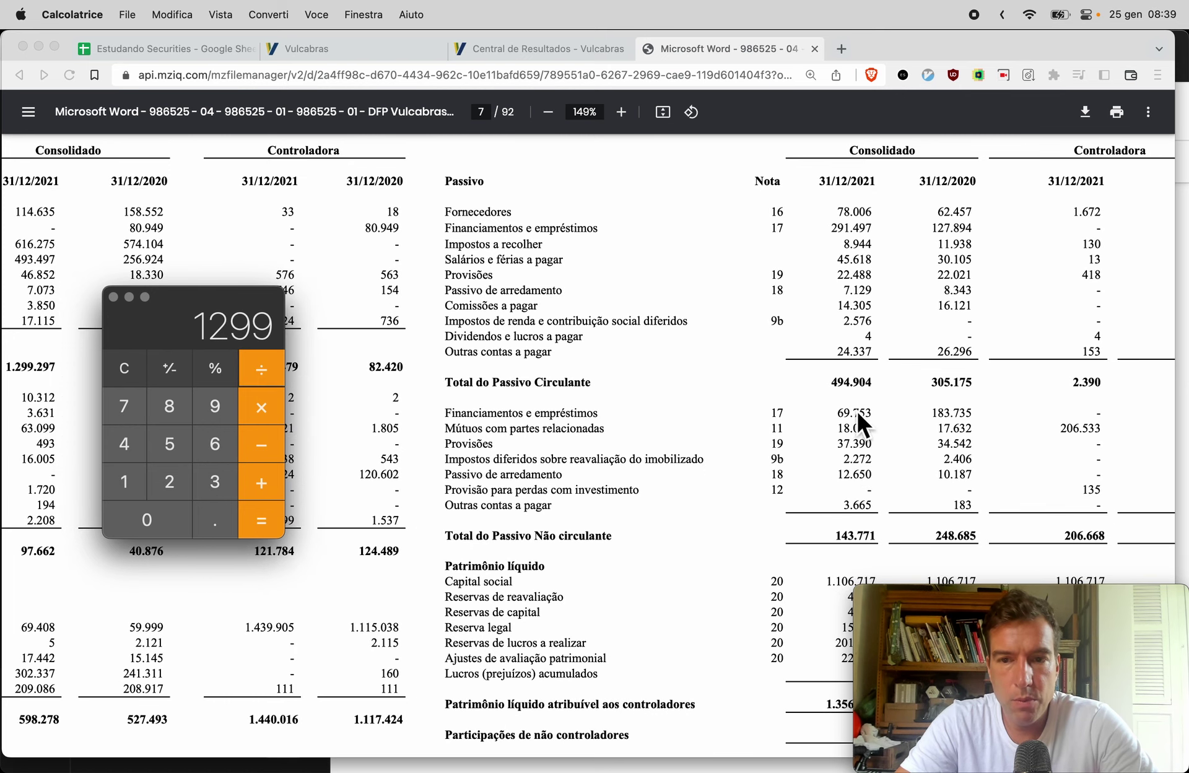
pyautogui.write('/495')
pyautogui.press('Return')
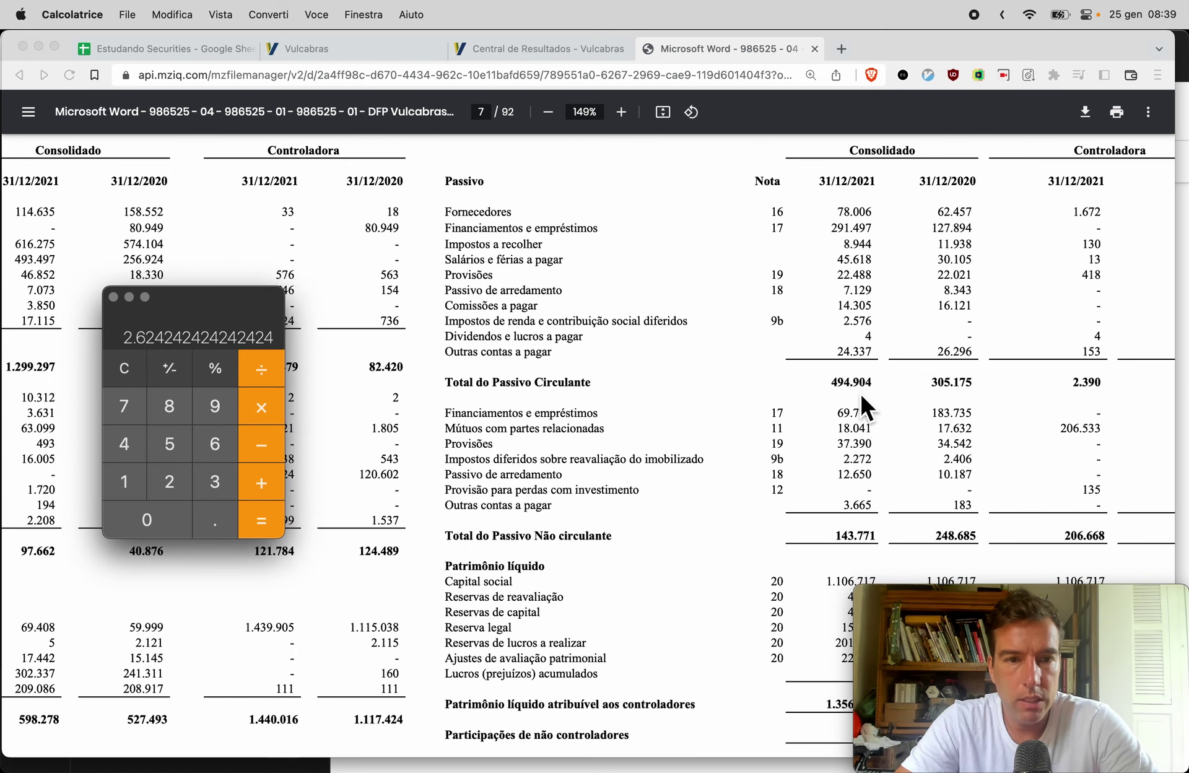
# Copy the Calculator result into the spreadsheet as the Current Ratio of Vulcabras for period 21 and compare it with earlier periods
pyautogui.press('super+c')
pyautogui.press('super+Tab')
pyautogui.press('super+1')
pyautogui.press('super+v')
pyautogui.press('Down')
pyautogui.press('Down')
pyautogui.press('Down')
pyautogui.press('Down')
pyautogui.press('Down')
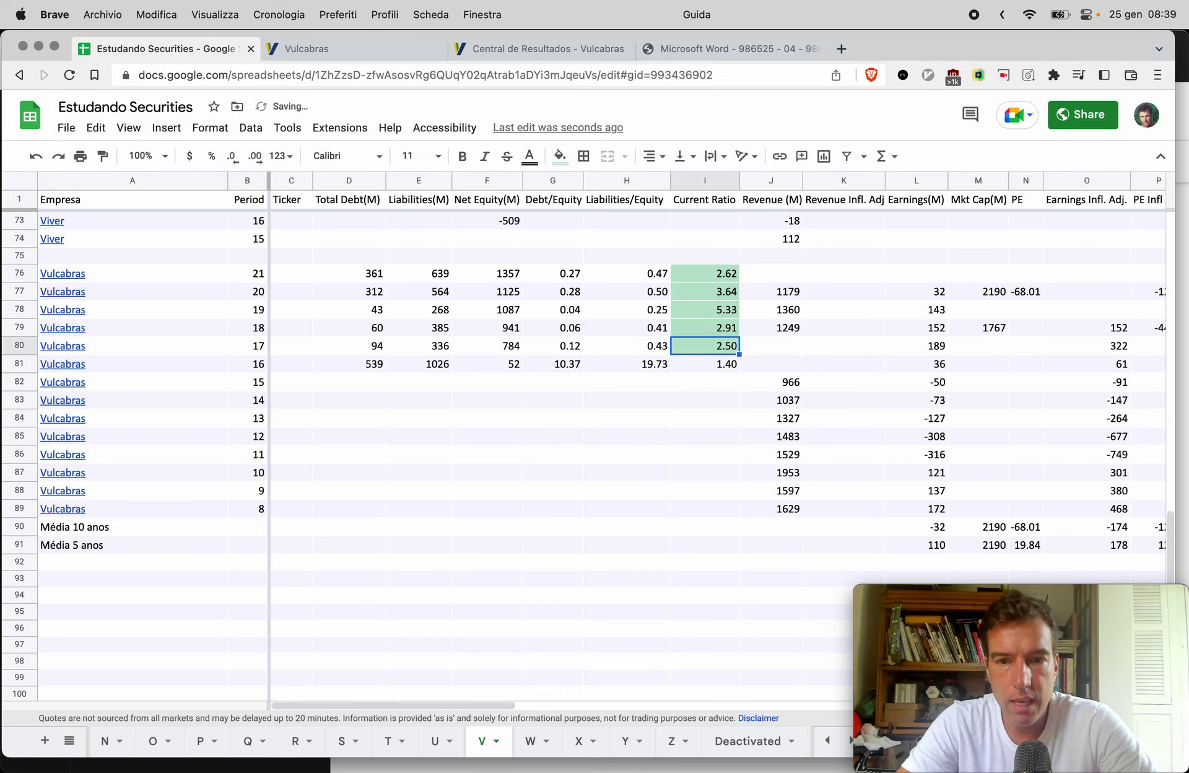
pyautogui.press('Up')
pyautogui.press('Up')
pyautogui.press('Up')
pyautogui.press('Up')
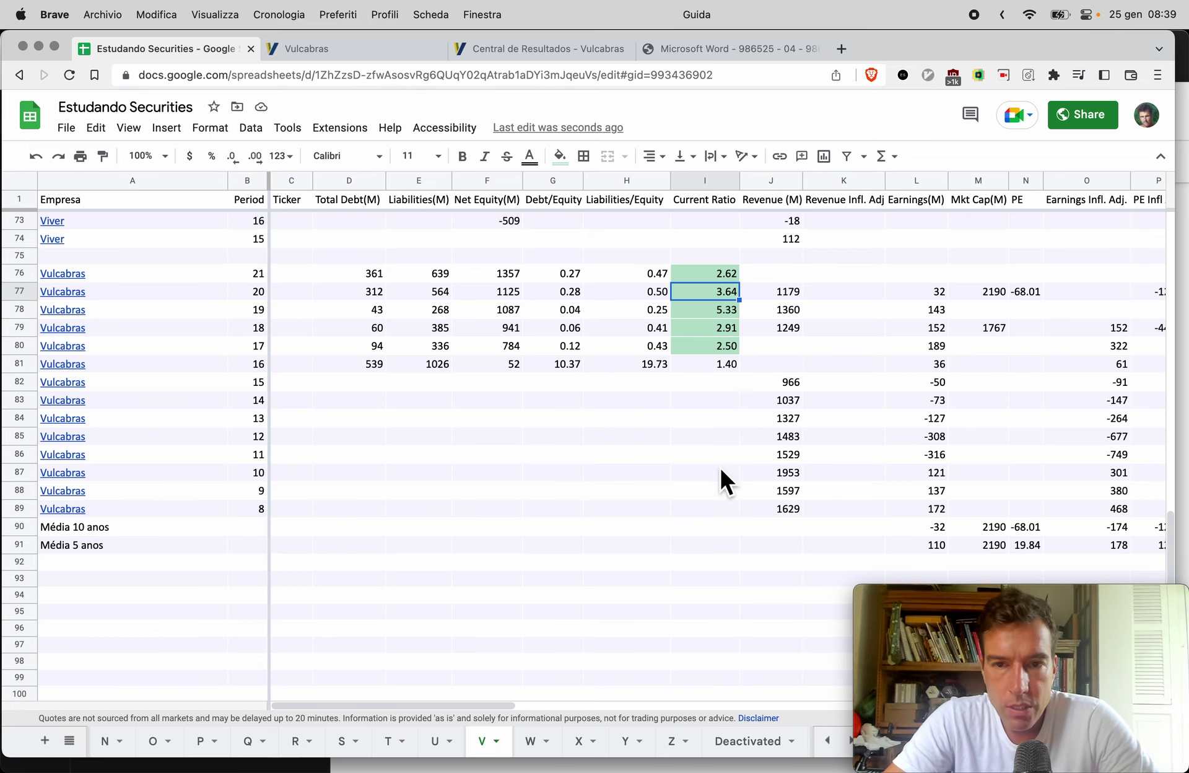
# Look up the consolidated 2021 Receita líquida de vendas in the income statement and enter 1867 as the Vulcabras Revenue for period 21
pyautogui.hscroll(3, 720, 466)
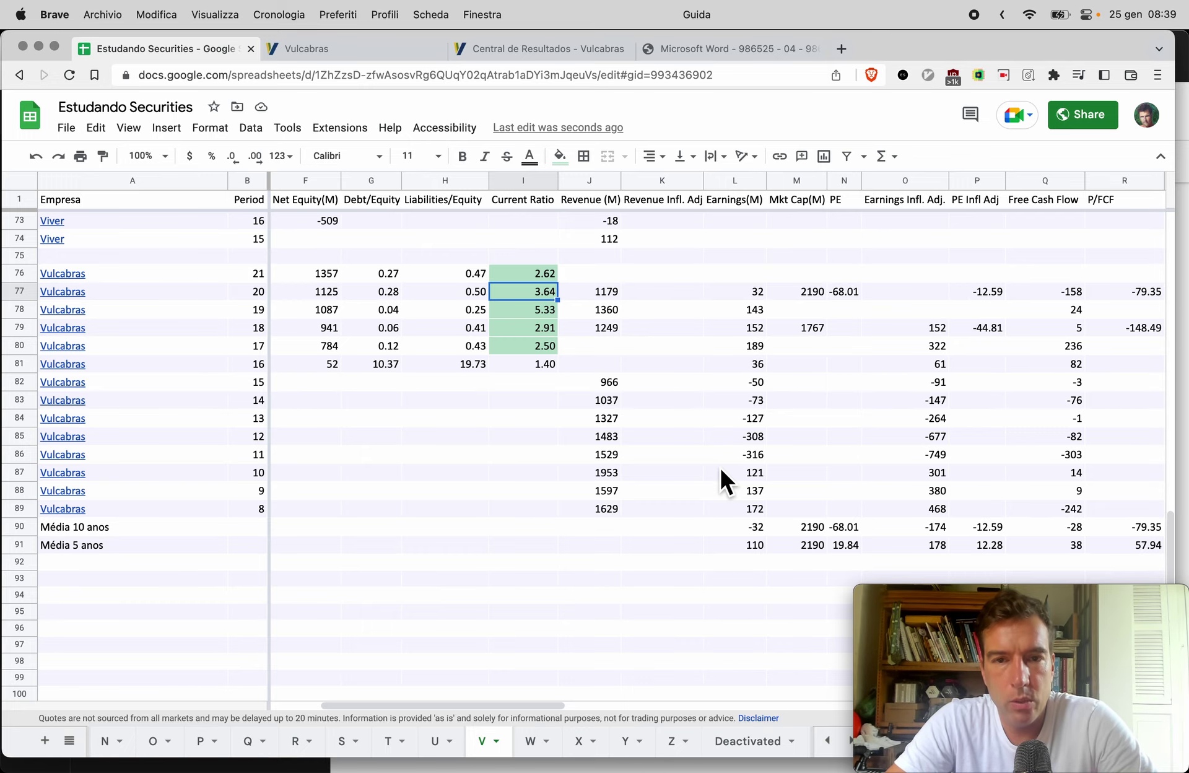
pyautogui.press('super+4')
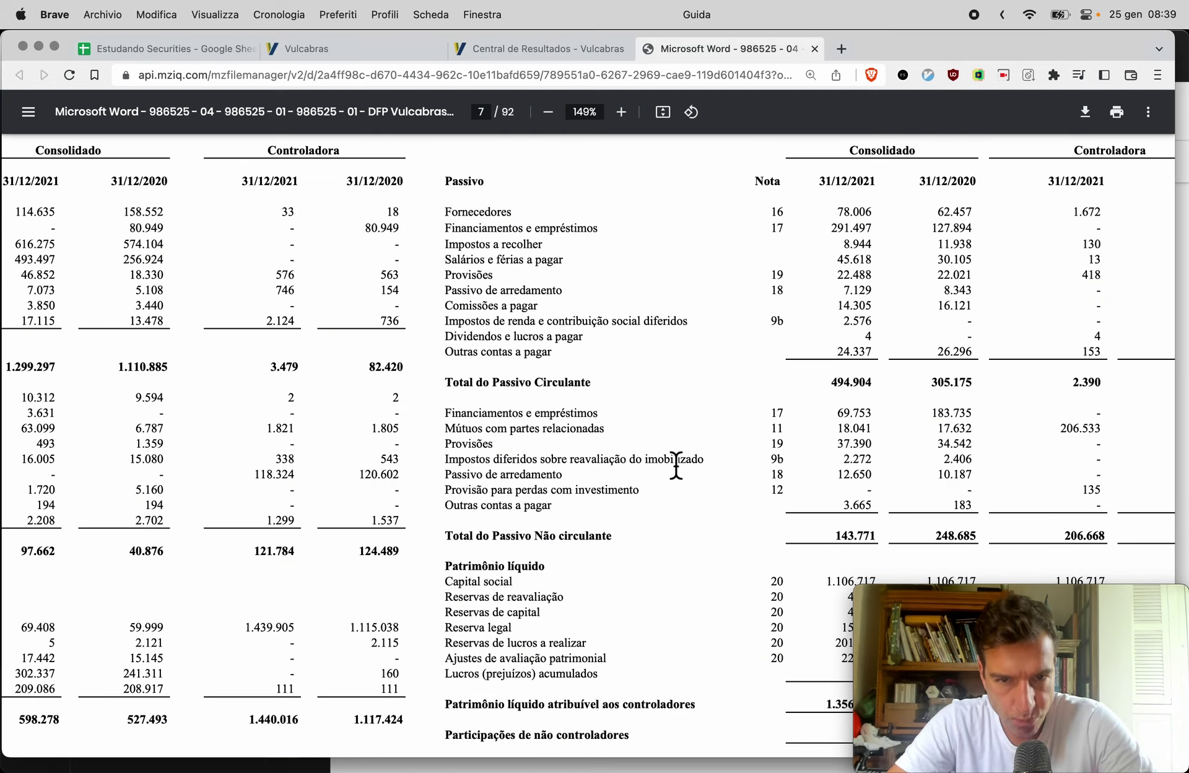
pyautogui.scroll(-15, 616, 520)
pyautogui.scroll(-3, 616, 520)
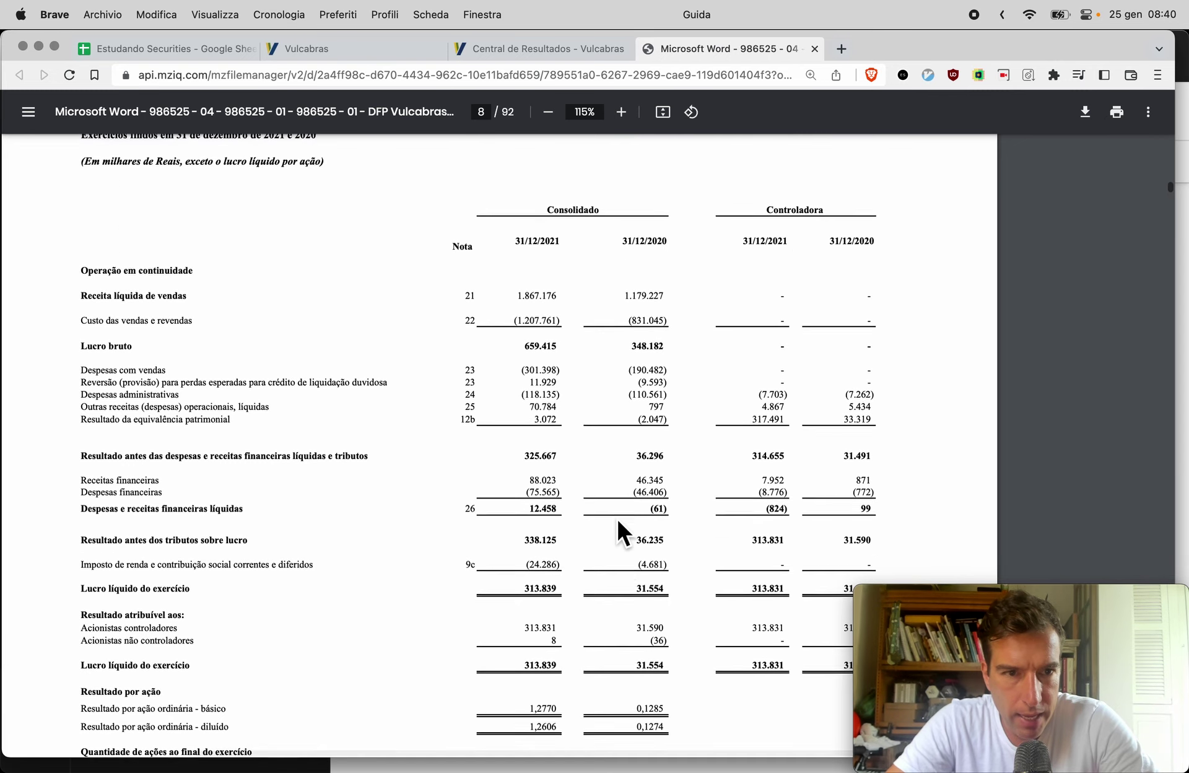
pyautogui.scroll(2, 616, 533)
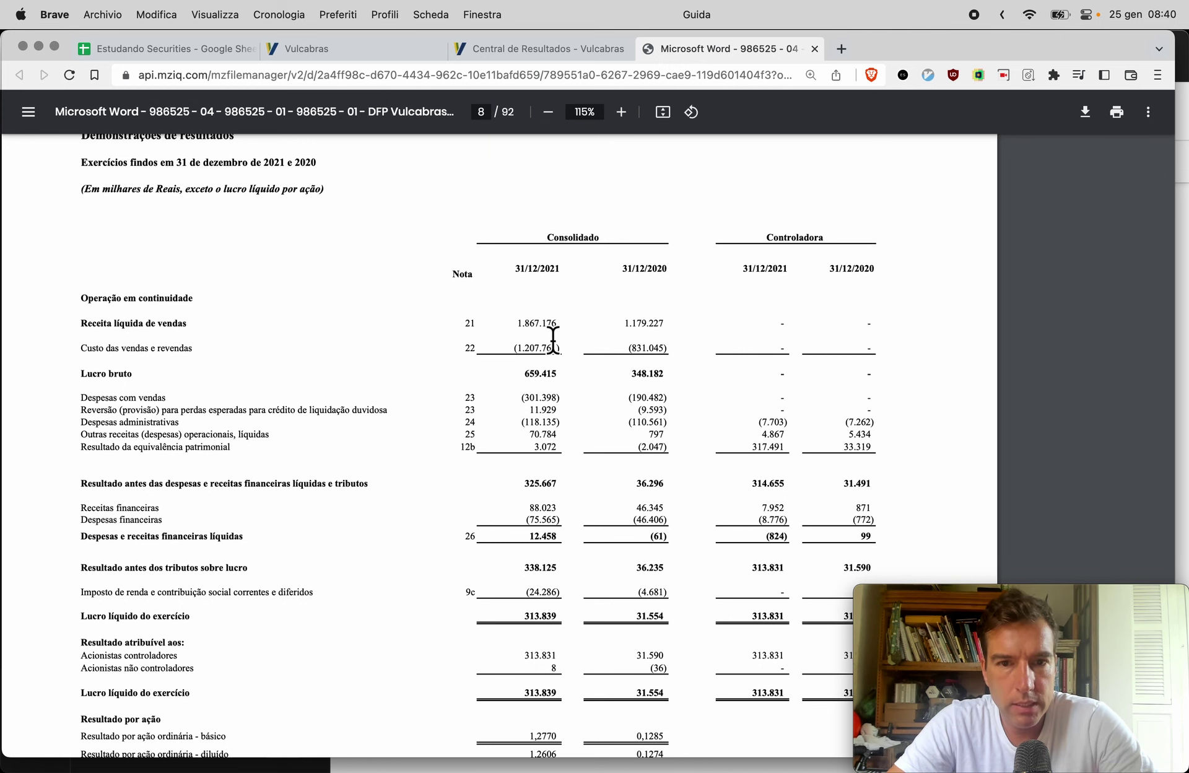
pyautogui.press('super+1')
pyautogui.click(598, 274)
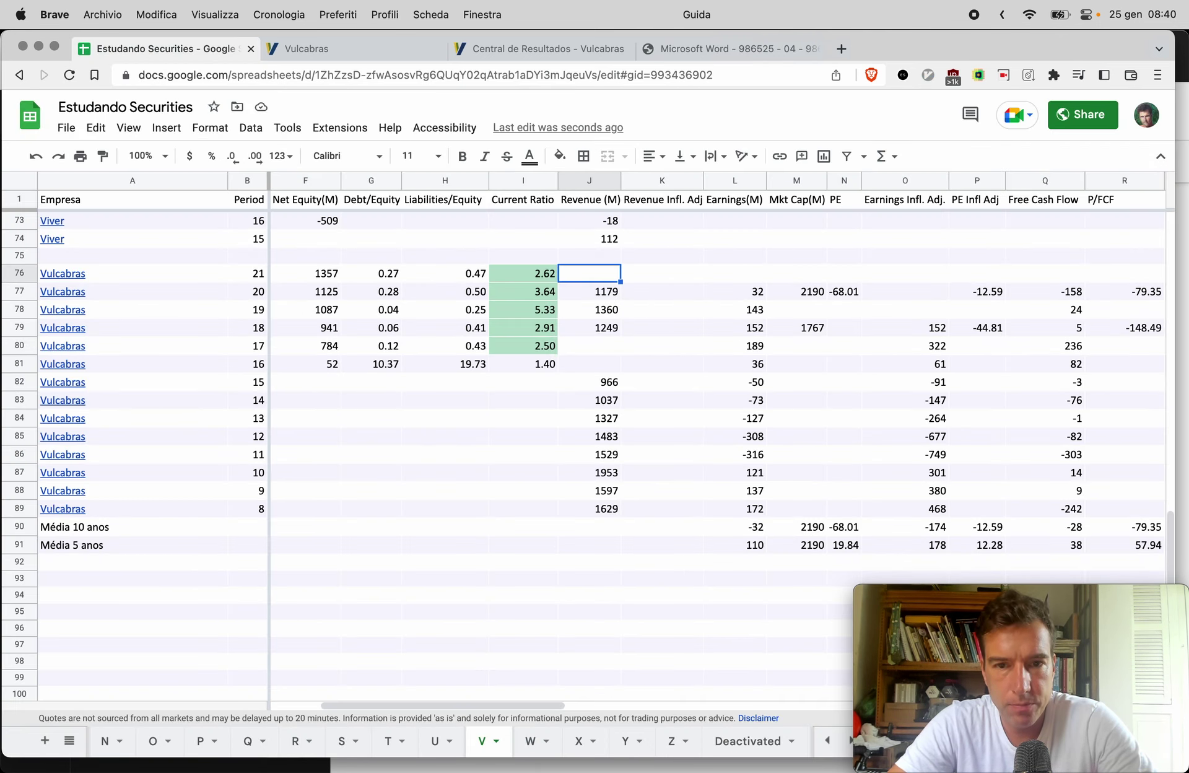
pyautogui.write('1867')
pyautogui.press('Return')
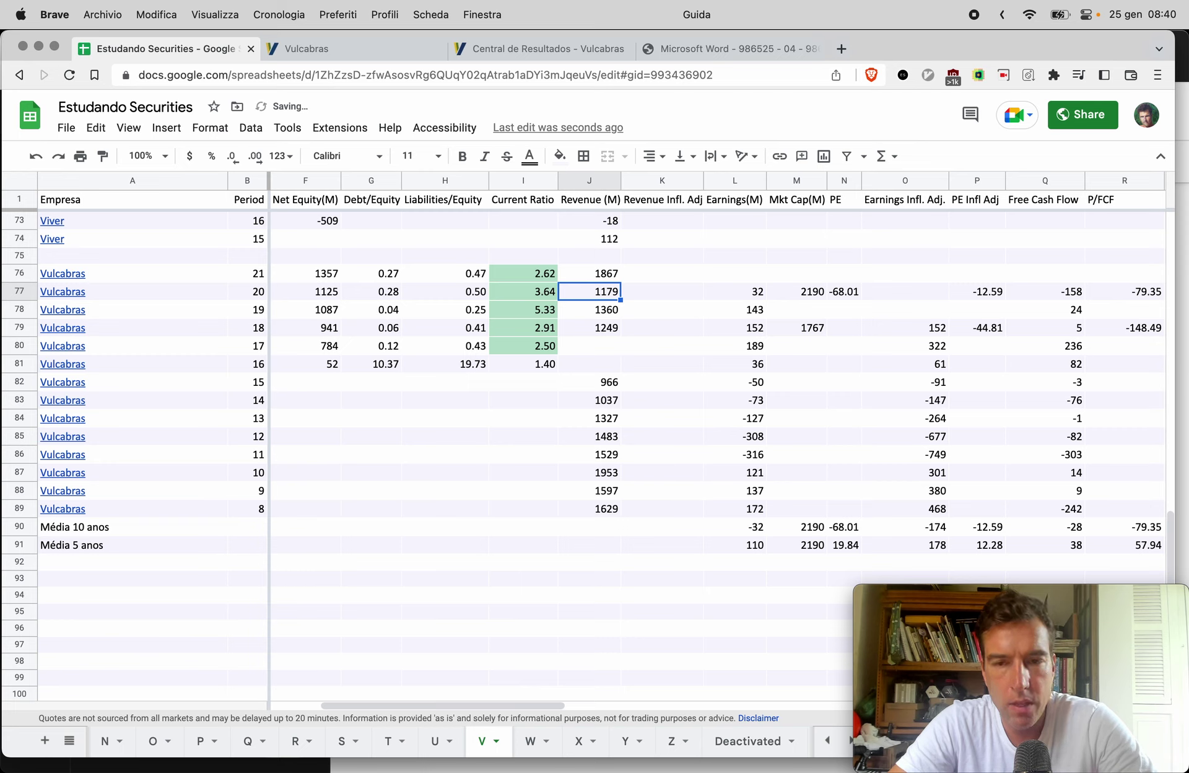
# Copy the period 21 Revenue of Vulcabras, 1867, into Revenue Infl. Adj for the same period
pyautogui.click(589, 273)
pyautogui.press('super+c')
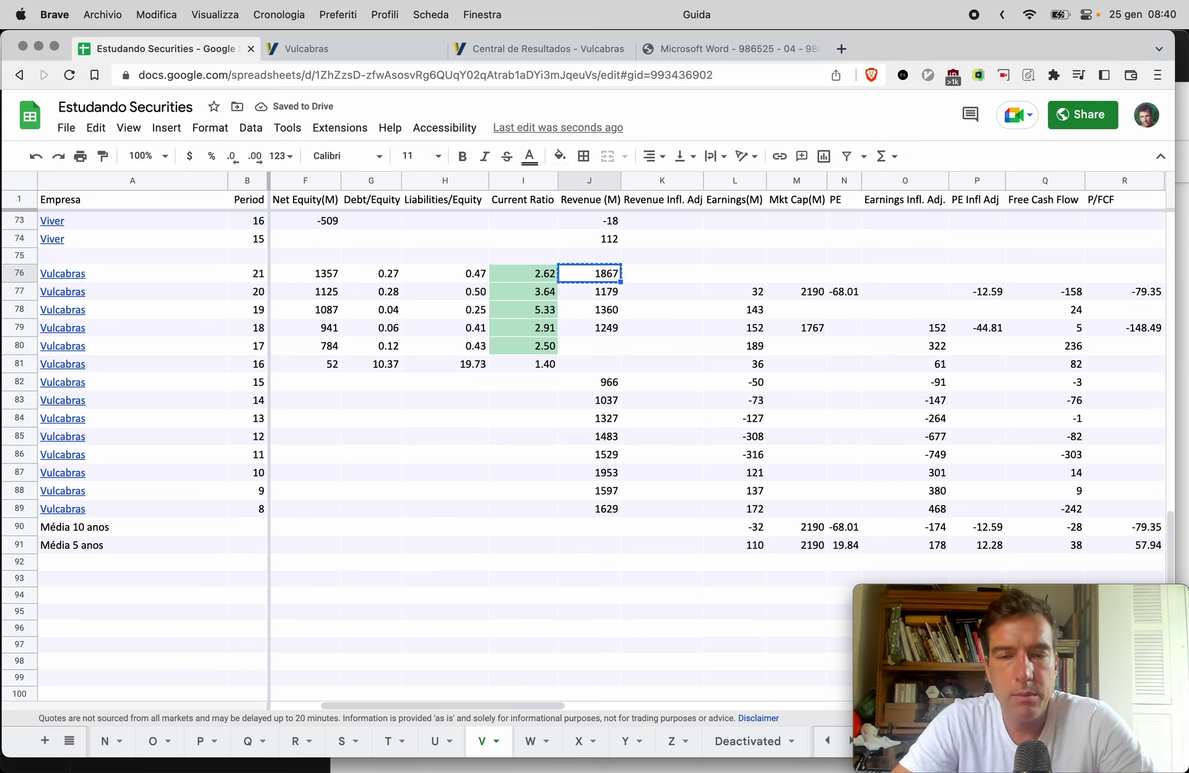
pyautogui.press('Right')
pyautogui.press('super+v')
pyautogui.press('Down')
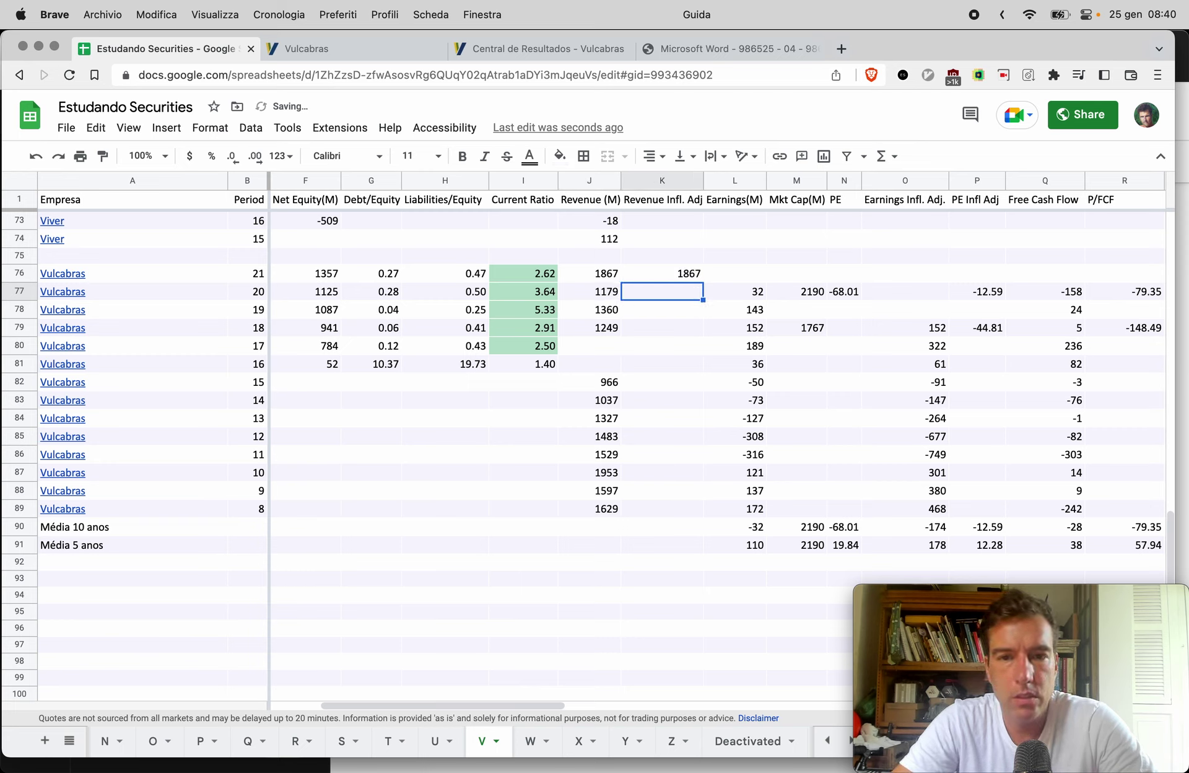
# Enter a formula in Revenue Infl. Adj for Vulcabras period 20 that adjusts its Revenue for inflation
pyautogui.write('=J77*1.2')
pyautogui.press('Return')
pyautogui.press('Up')
# Copy the period 20 Revenue Infl. Adj formula down to Vulcabras periods 19 through 8
pyautogui.press('super+c')
pyautogui.press('Down')
pyautogui.hotkey('shift', 'Down')
pyautogui.hotkey('shift', 'Down')
pyautogui.hotkey('shift', 'Down')
pyautogui.hotkey('shift', 'Down')
pyautogui.hotkey('shift', 'Down')
pyautogui.hotkey('shift', 'Down')
pyautogui.hotkey('shift', 'Down')
pyautogui.hotkey('shift', 'Down')
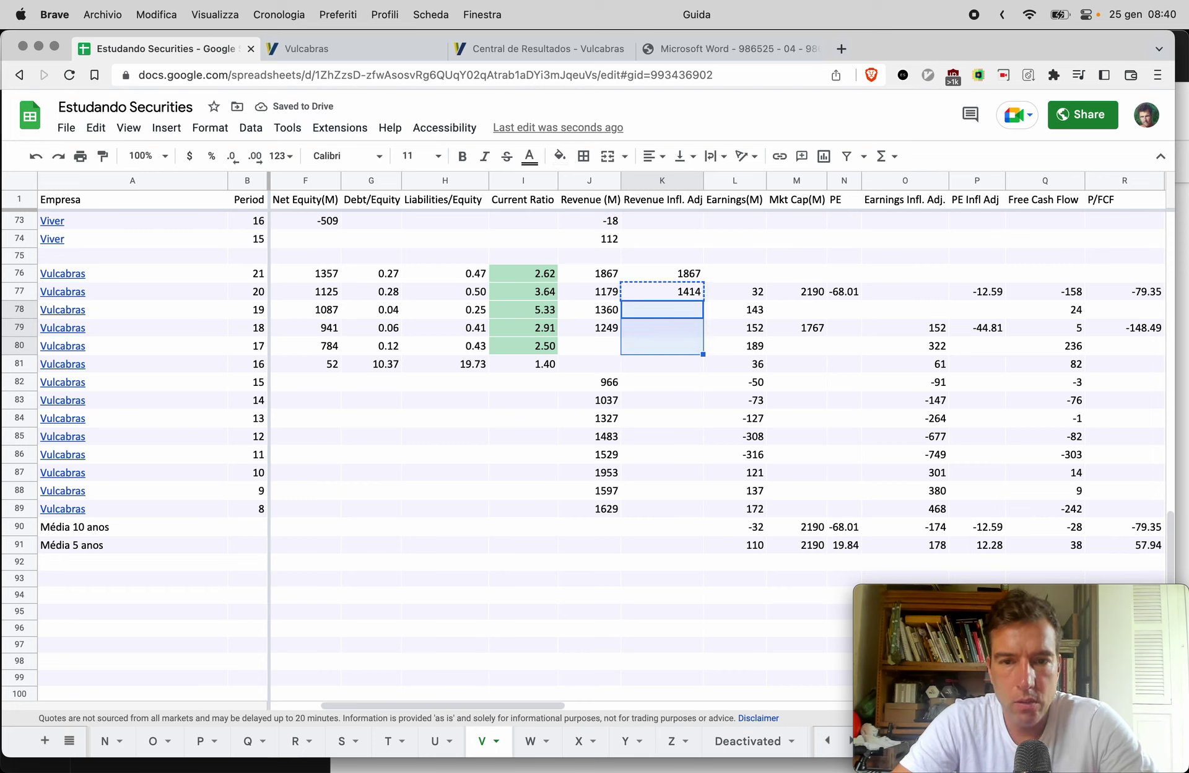
pyautogui.hotkey('shift', 'Down')
pyautogui.hotkey('shift', 'Down')
pyautogui.hotkey('shift', 'Down')
pyautogui.press('super+v')
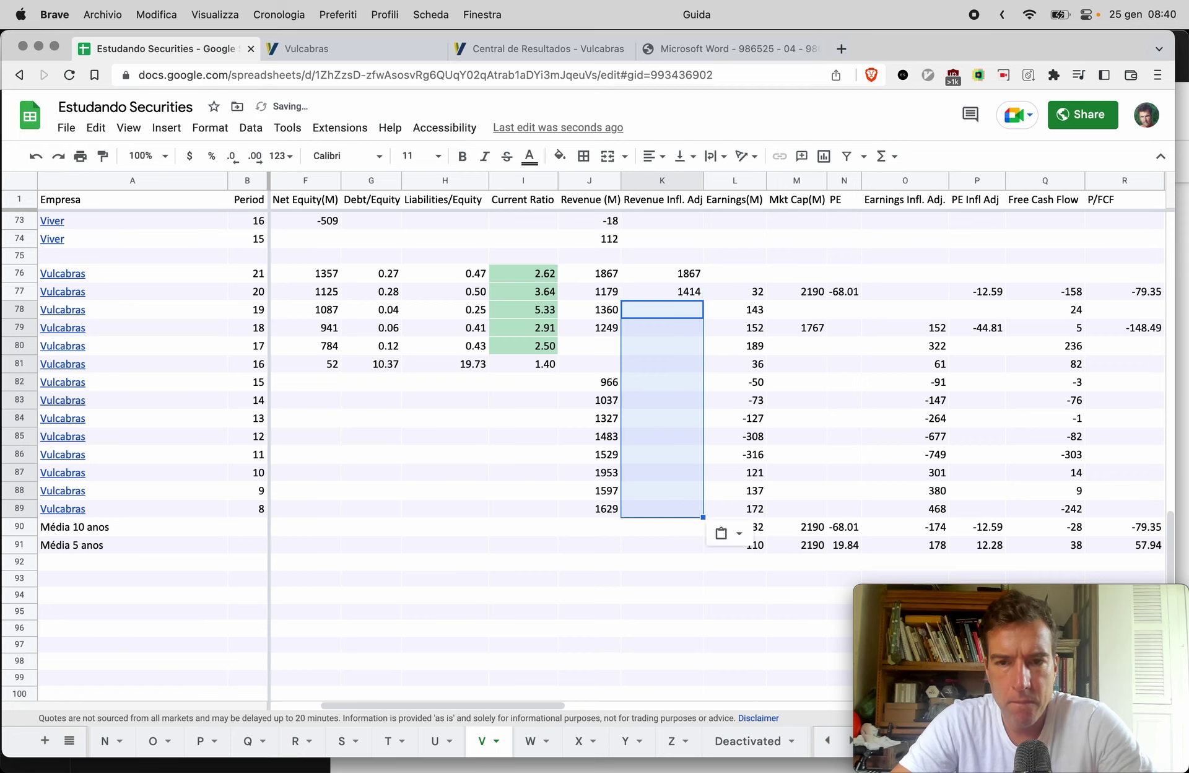
# Clear Revenue Infl. Adj for Vulcabras periods 17 and 16, which have no Revenue entered
pyautogui.press('Down')
pyautogui.press('Down')
pyautogui.press('Delete')
pyautogui.press('Down')
pyautogui.press('Delete')
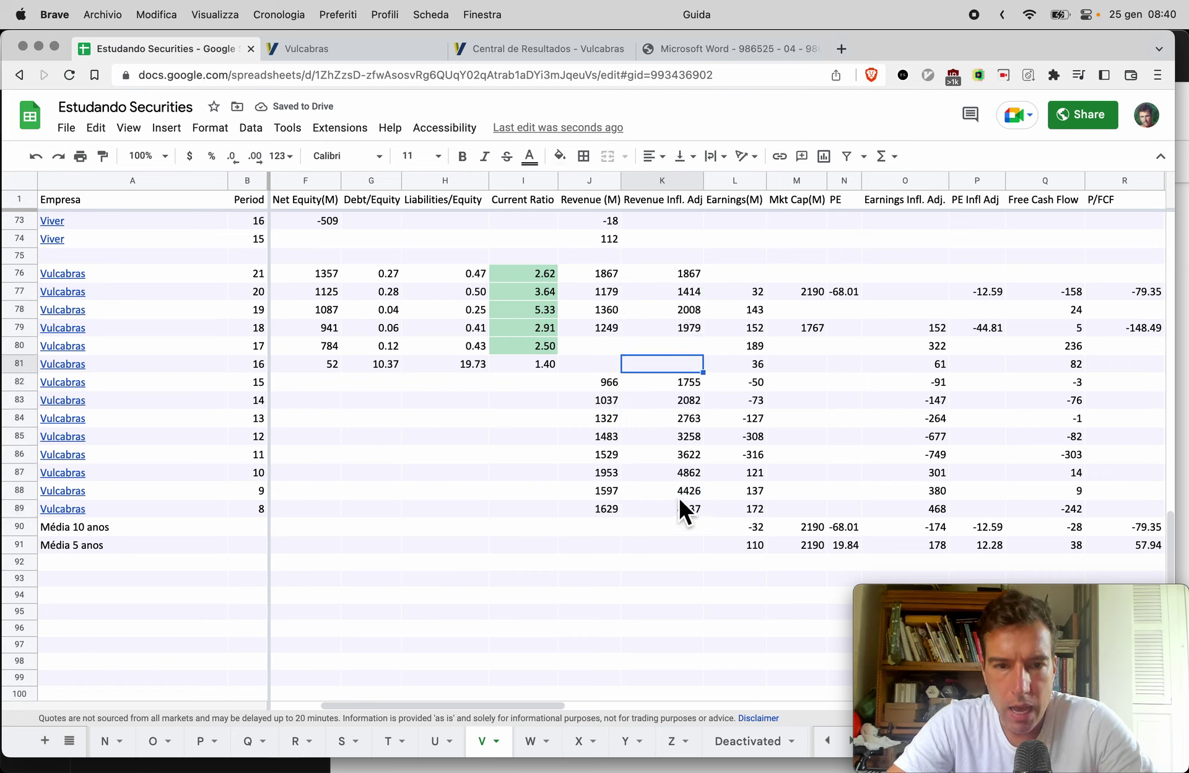
pyautogui.click(703, 528)
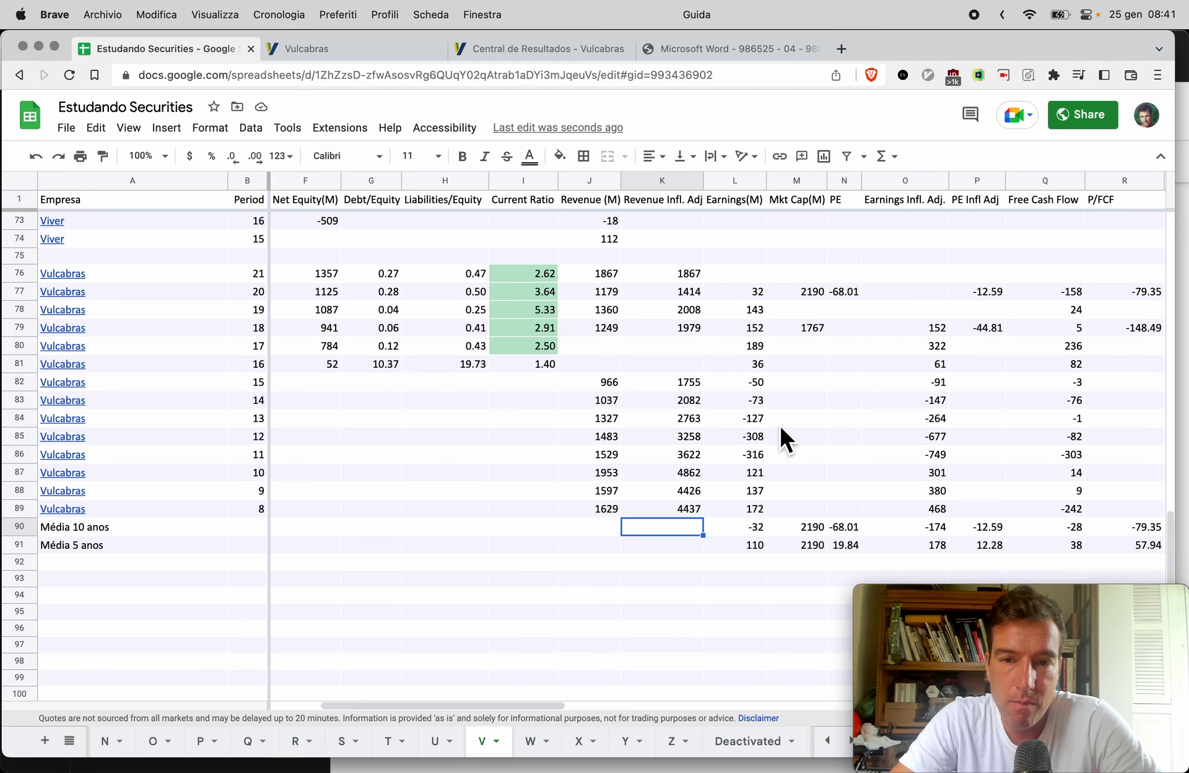
# Look up the consolidated 2021 Resultado do exercício in the statements and enter 314 as the Earnings of Vulcabras for period 21
pyautogui.hscroll(2, 781, 427)
pyautogui.hscroll(2, 779, 438)
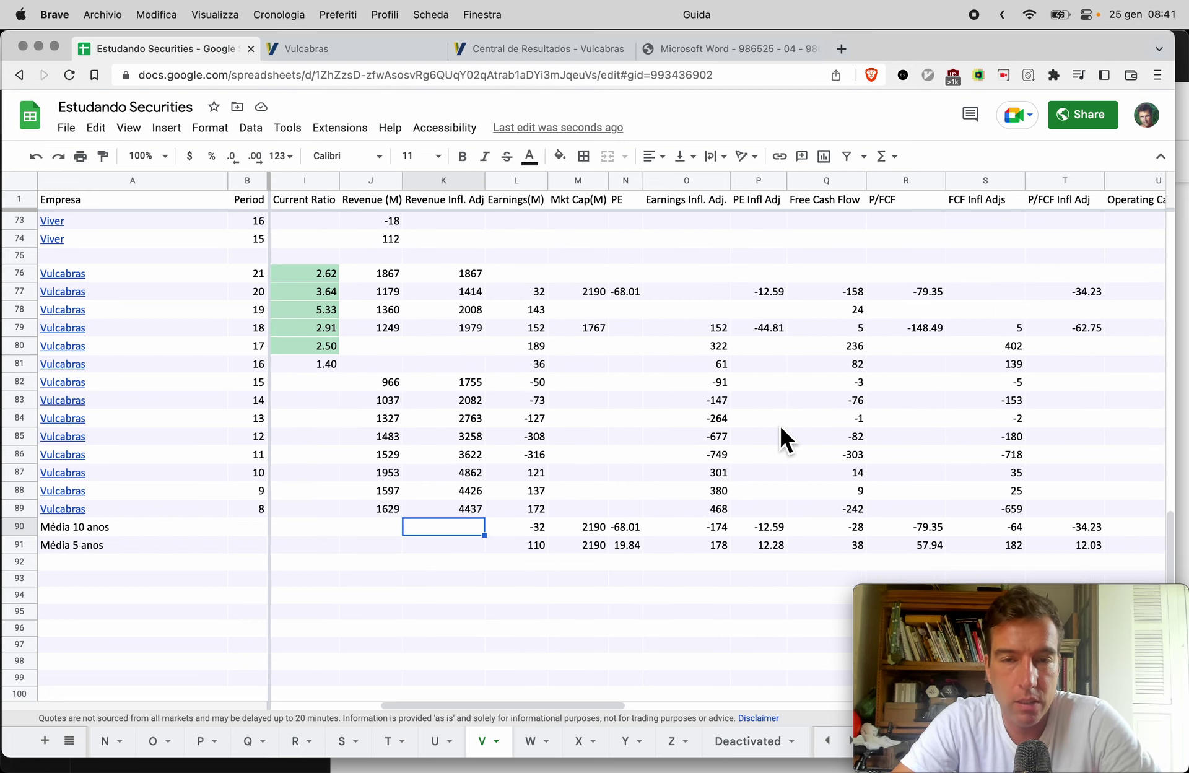
pyautogui.press('super+4')
pyautogui.scroll(-15, 441, 530)
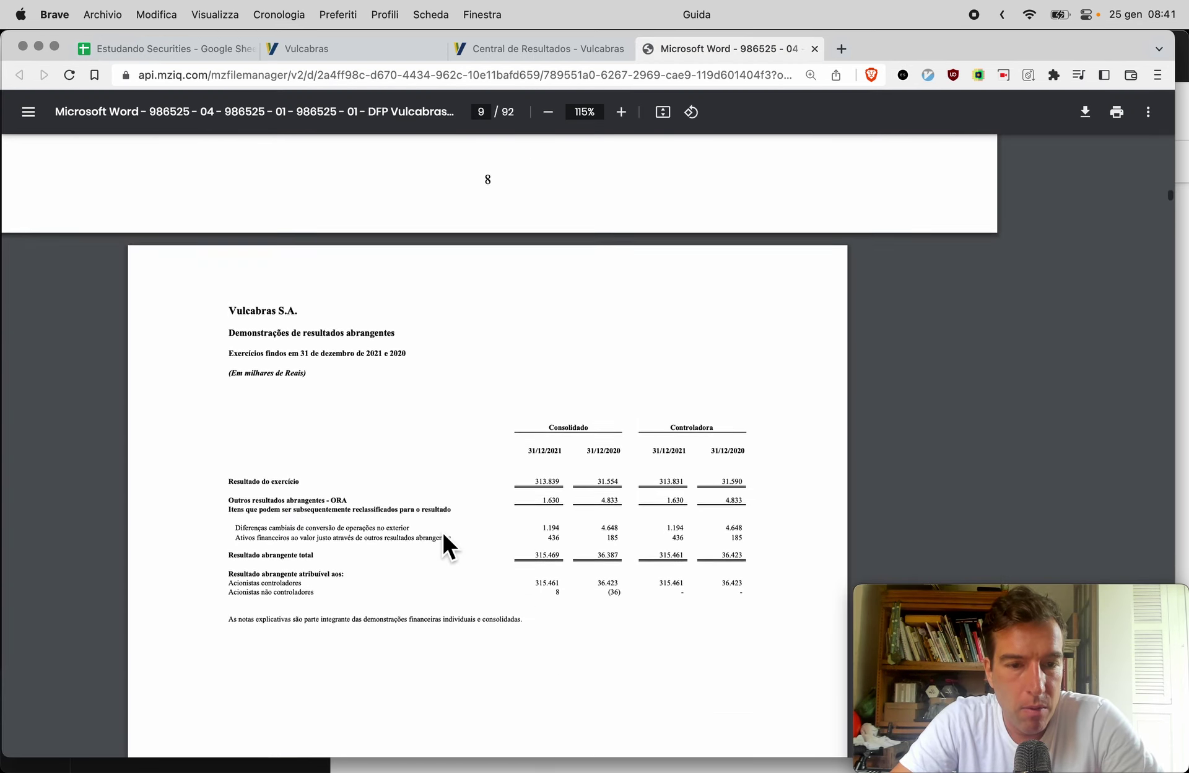
pyautogui.hscroll(-1, 646, 440)
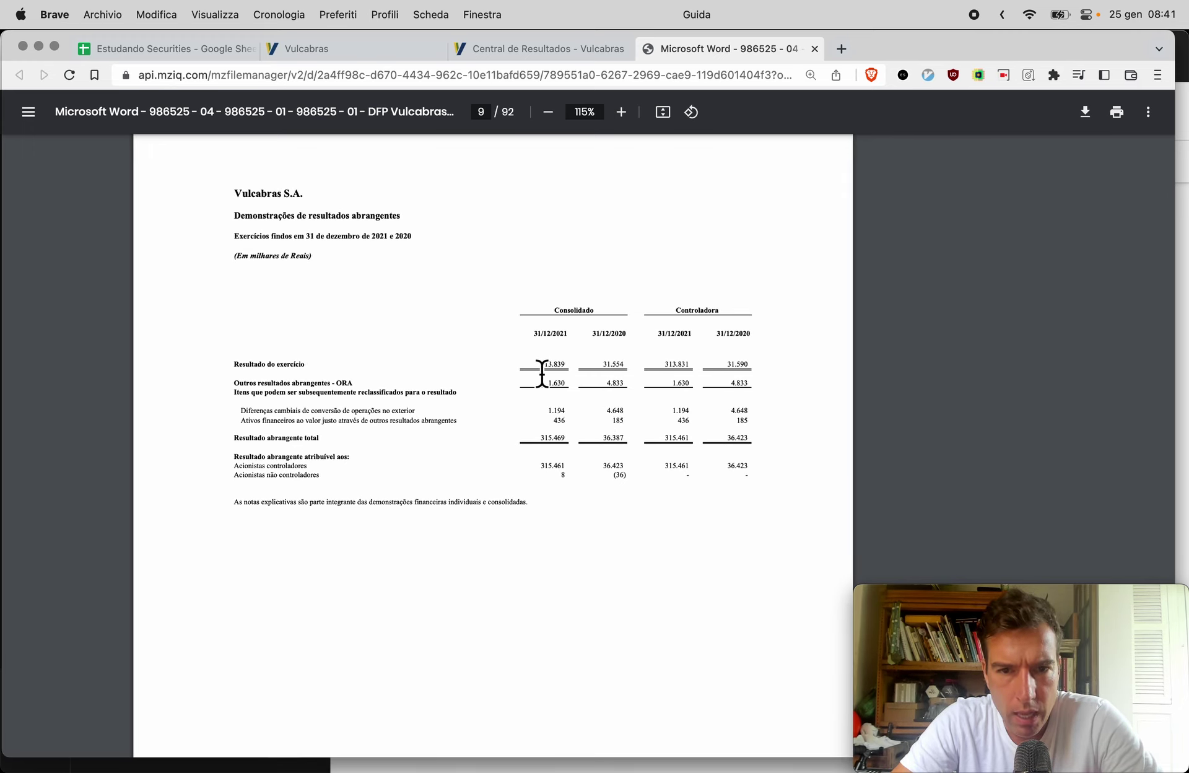
pyautogui.click(202, 49)
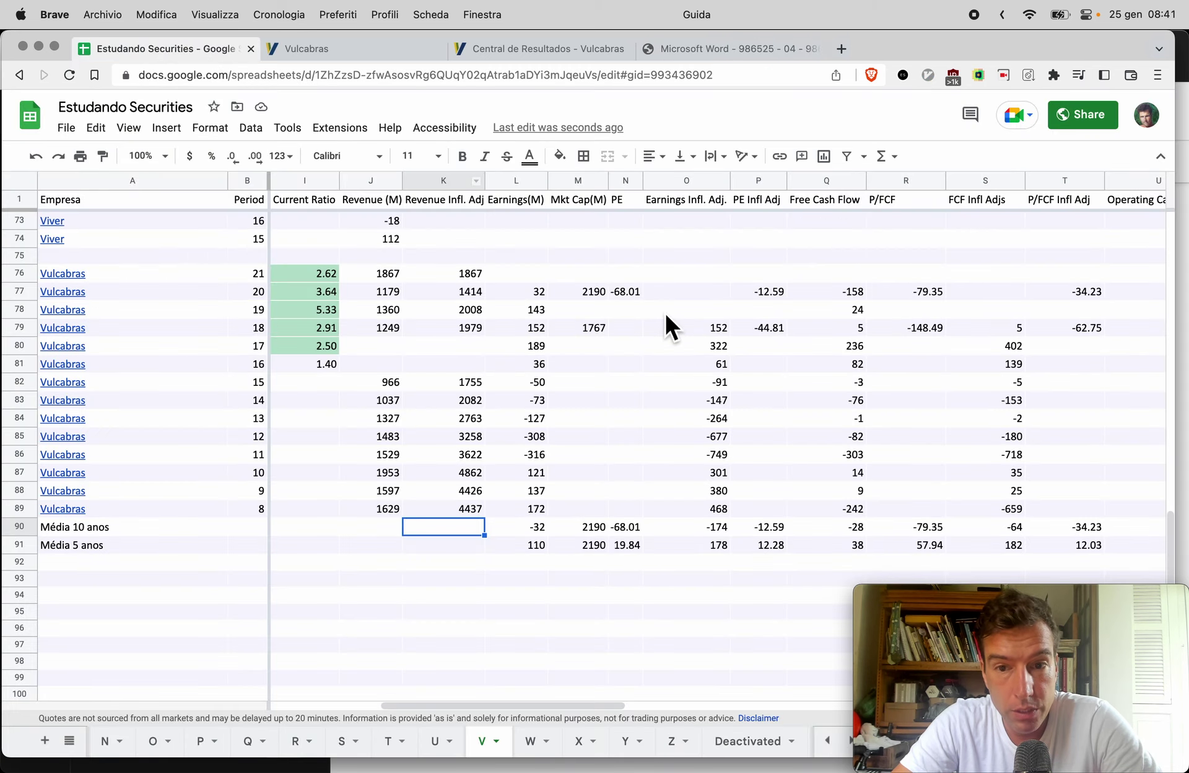
pyautogui.click(531, 273)
pyautogui.write('314')
pyautogui.press('Tab')
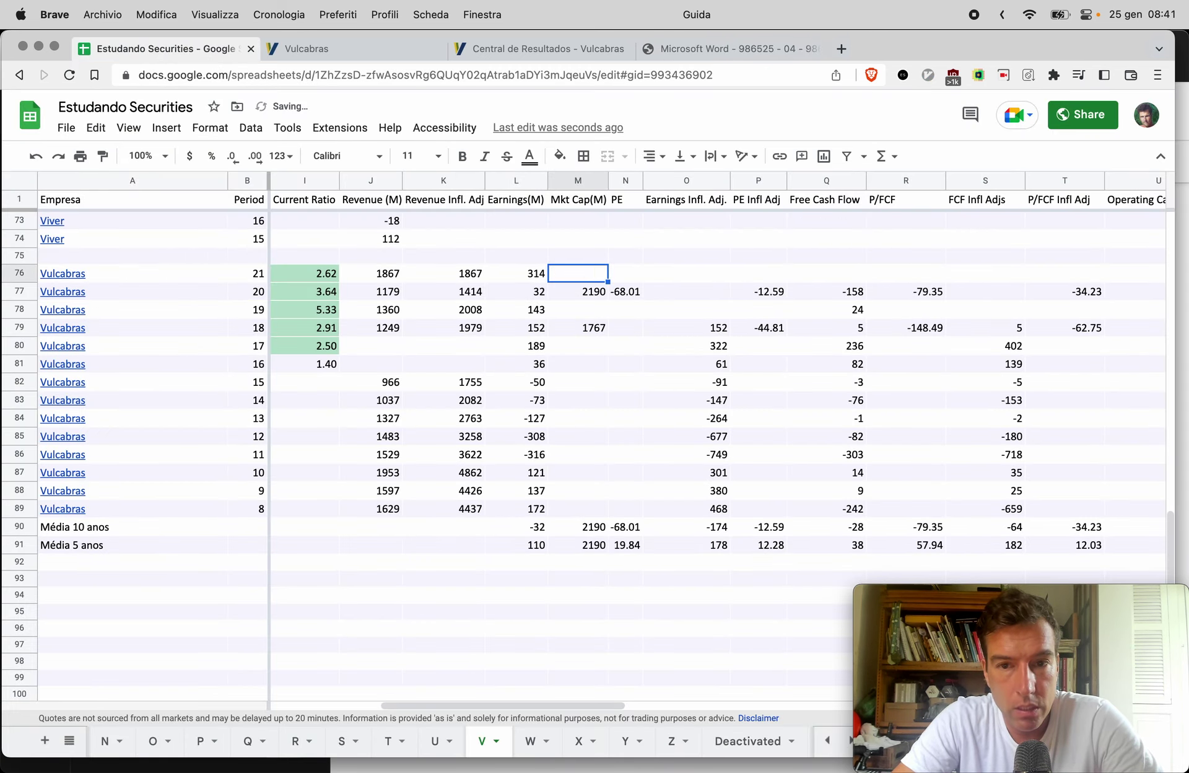
# Try to paste the copied formula into Earnings Infl. Adj. for Vulcabras period 21
pyautogui.press('Tab')
pyautogui.press('Tab')
pyautogui.press('super+v')
pyautogui.press('Return')
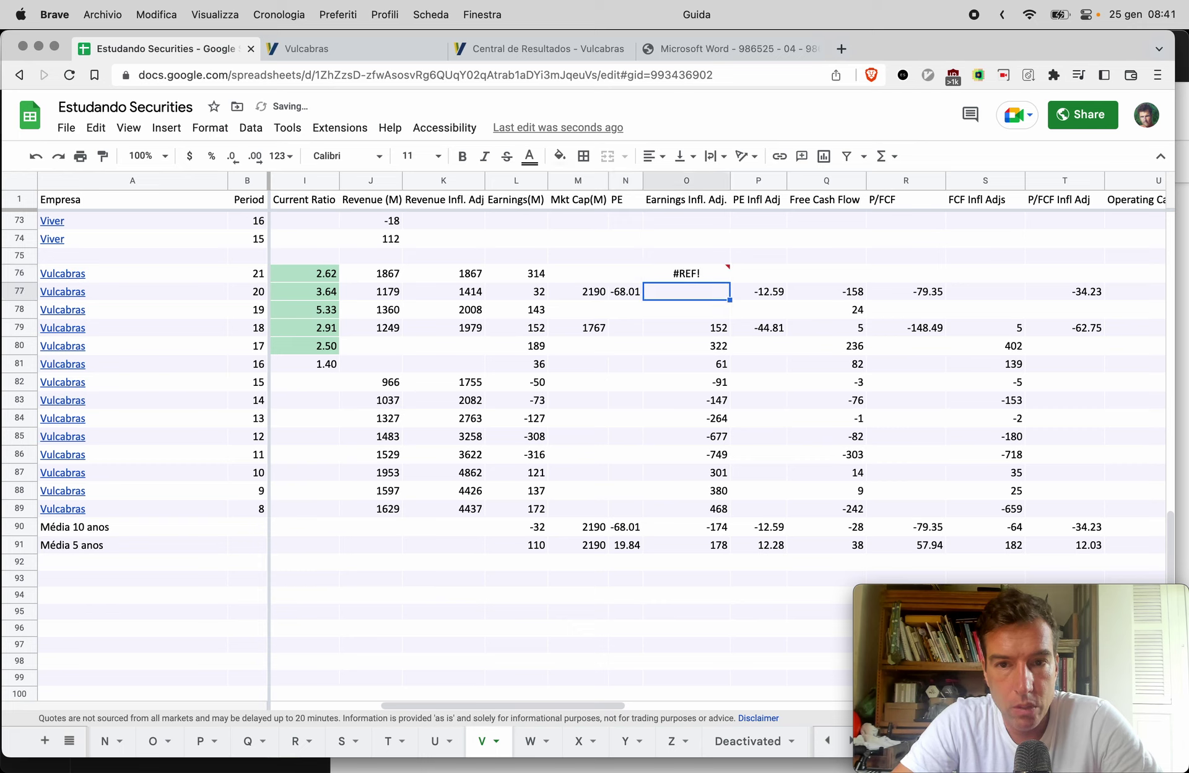
# Try a formula in Earnings Infl. Adj. for Vulcabras period 21 that multiplies the Earnings in L76 by an inflation factor
pyautogui.press('Up')
pyautogui.write('=')
pyautogui.press('Left')
pyautogui.press('Left')
pyautogui.press('Left')
pyautogui.write('*')
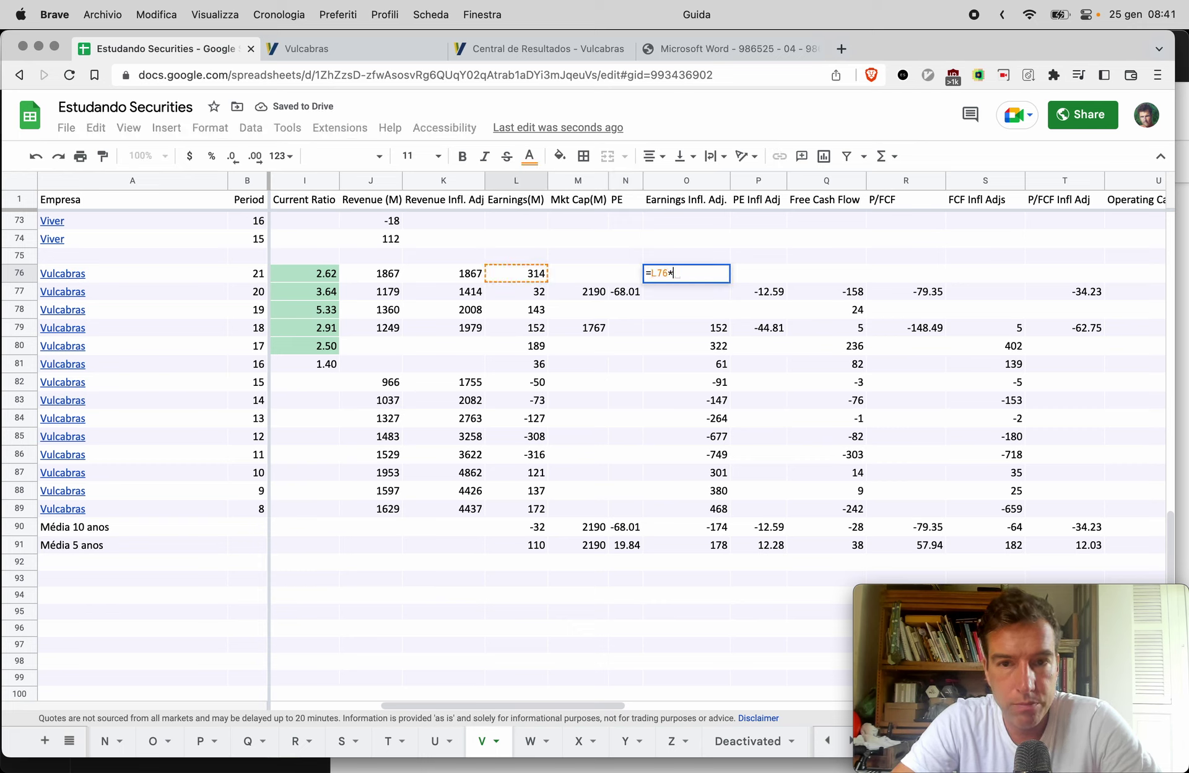
pyautogui.write('1.2')
pyautogui.press('Return')
# Replace the multiplication formula in Earnings Infl. Adj. for Vulcabras period 21 with the unadjusted 2021 earnings, 314
pyautogui.press('Up')
pyautogui.press('Return')
pyautogui.press('BackSpace')
pyautogui.press('BackSpace')
pyautogui.press('BackSpace')
pyautogui.press('BackSpace')
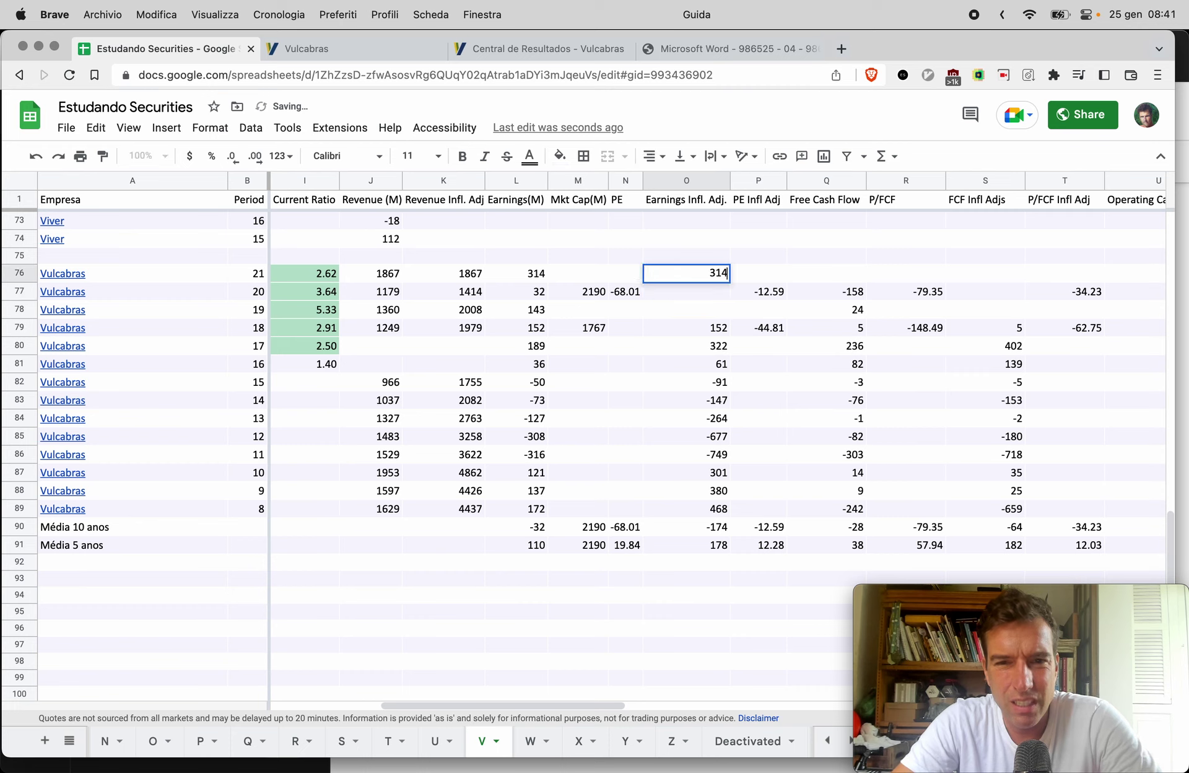
pyautogui.press('Return')
# Enter the formula =L77*1.2 in Earnings Infl. Adj. for Vulcabras period 20
pyautogui.write('=')
pyautogui.press('Left')
pyautogui.press('Left')
pyautogui.press('Left')
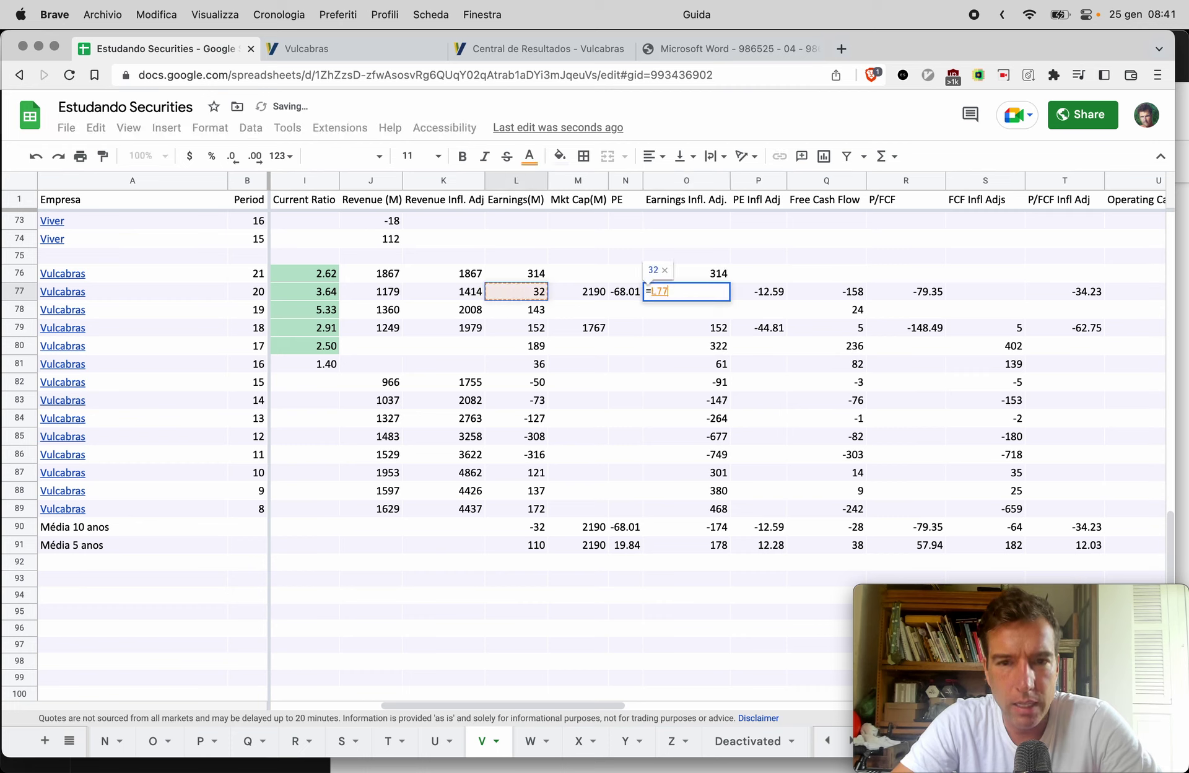
pyautogui.write('*1.2')
pyautogui.press('Return')
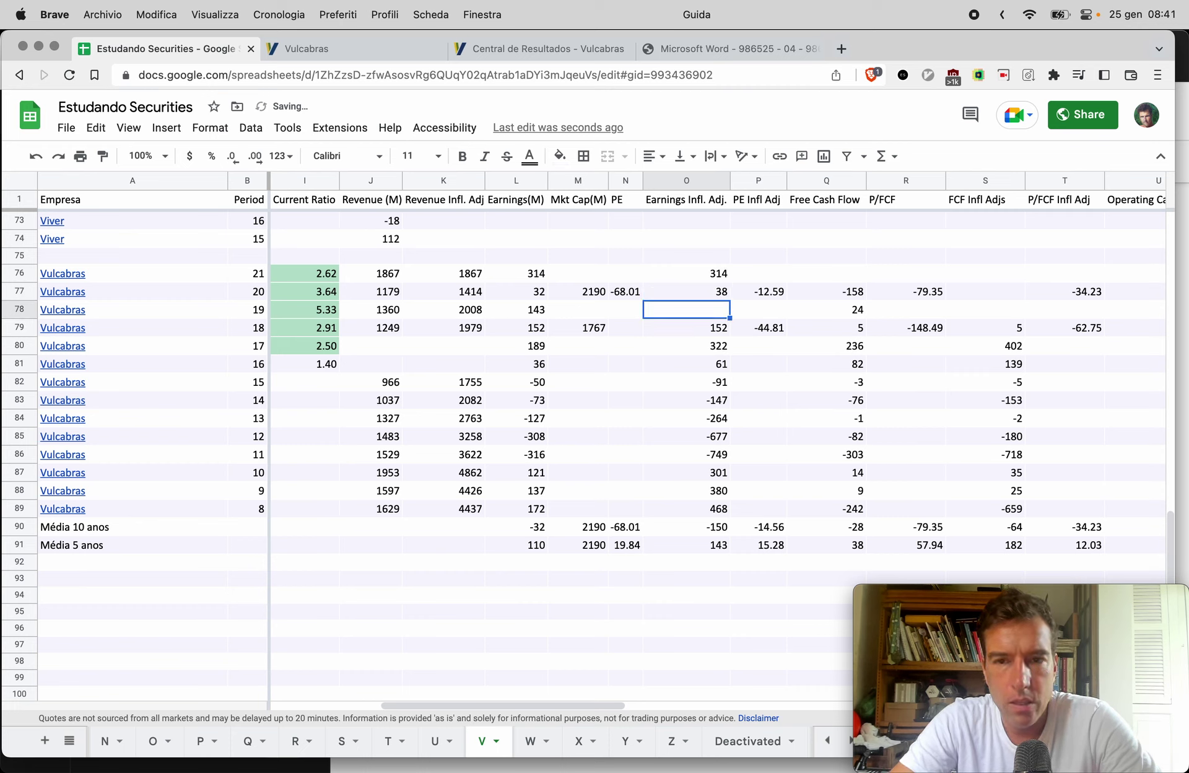
# Copy the period 20 Earnings Infl. Adj. formula down to Vulcabras periods 19 through 8
pyautogui.press('Up')
pyautogui.press('super+c')
pyautogui.press('Down')
pyautogui.hotkey('shift', 'Down')
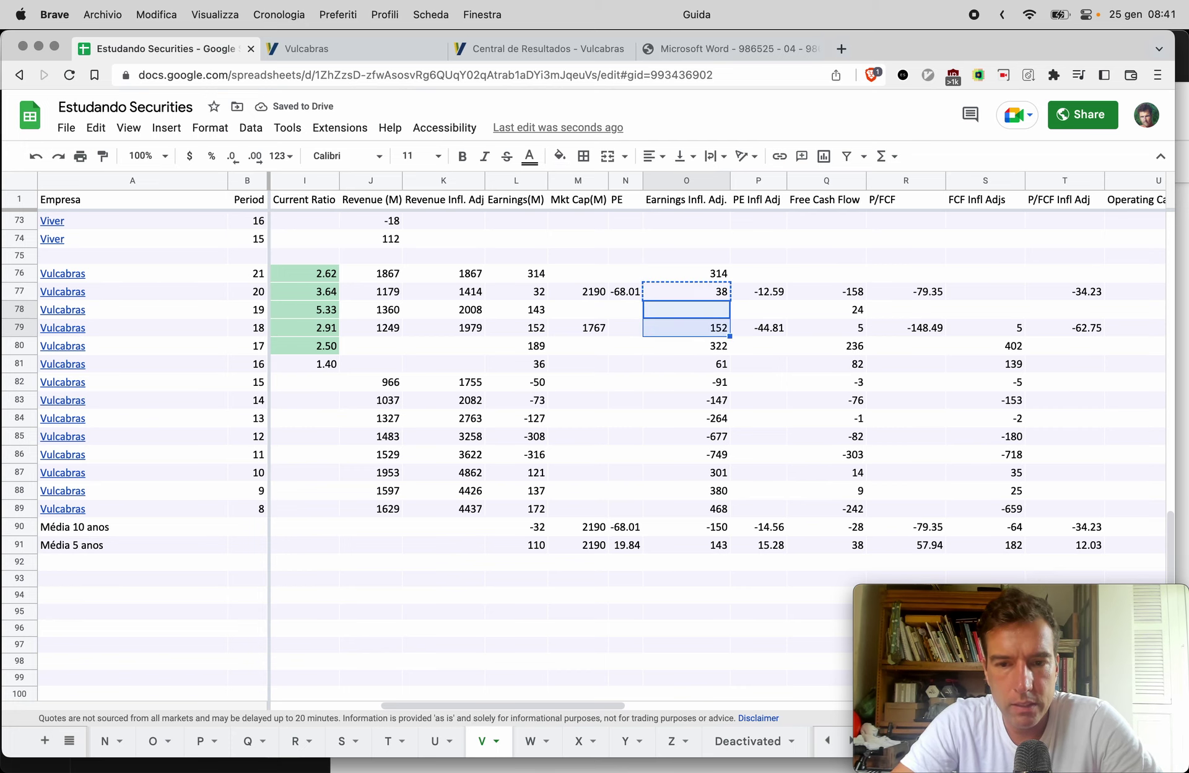
pyautogui.press('shift+super+Down')
pyautogui.hotkey('shift', 'Up')
pyautogui.hotkey('shift', 'Up')
pyautogui.press('super+v')
# Look up the consolidated 2021 net cash flows from operating and investment activities in the PDF's cash flow statement
pyautogui.press('super+Tab')
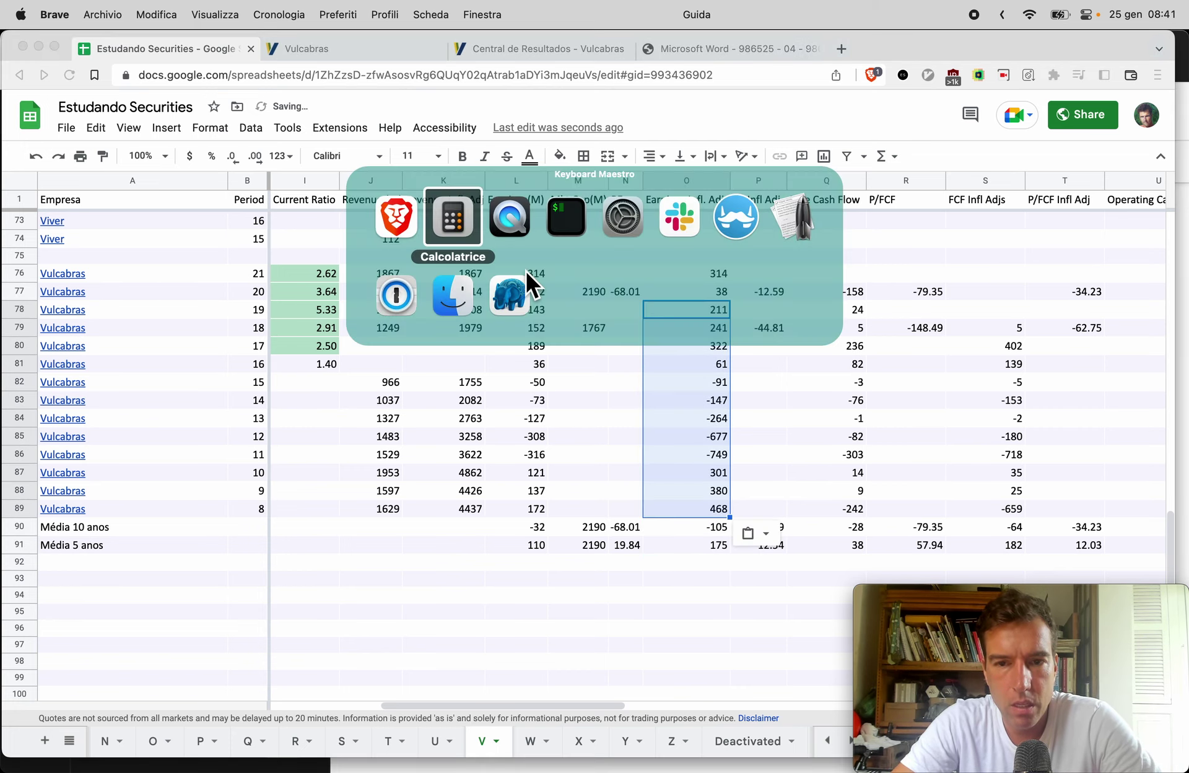
pyautogui.press('Escape')
pyautogui.press('super+4')
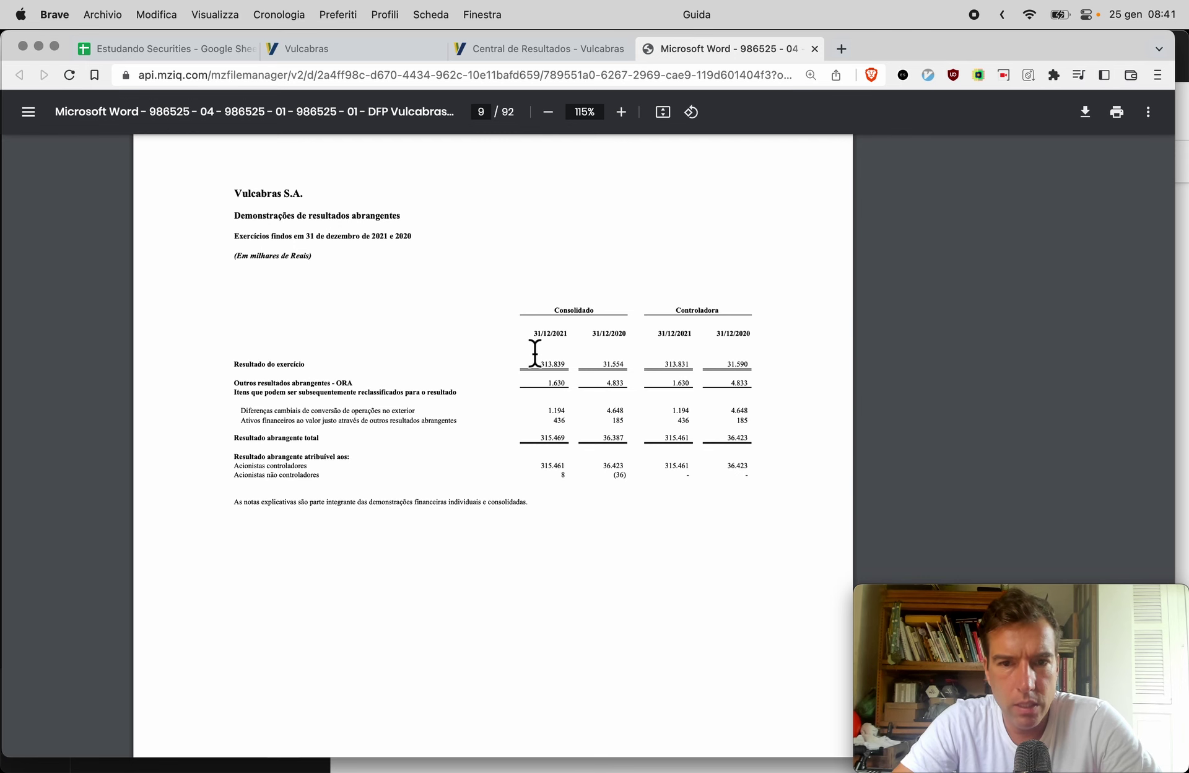
pyautogui.press('super+1')
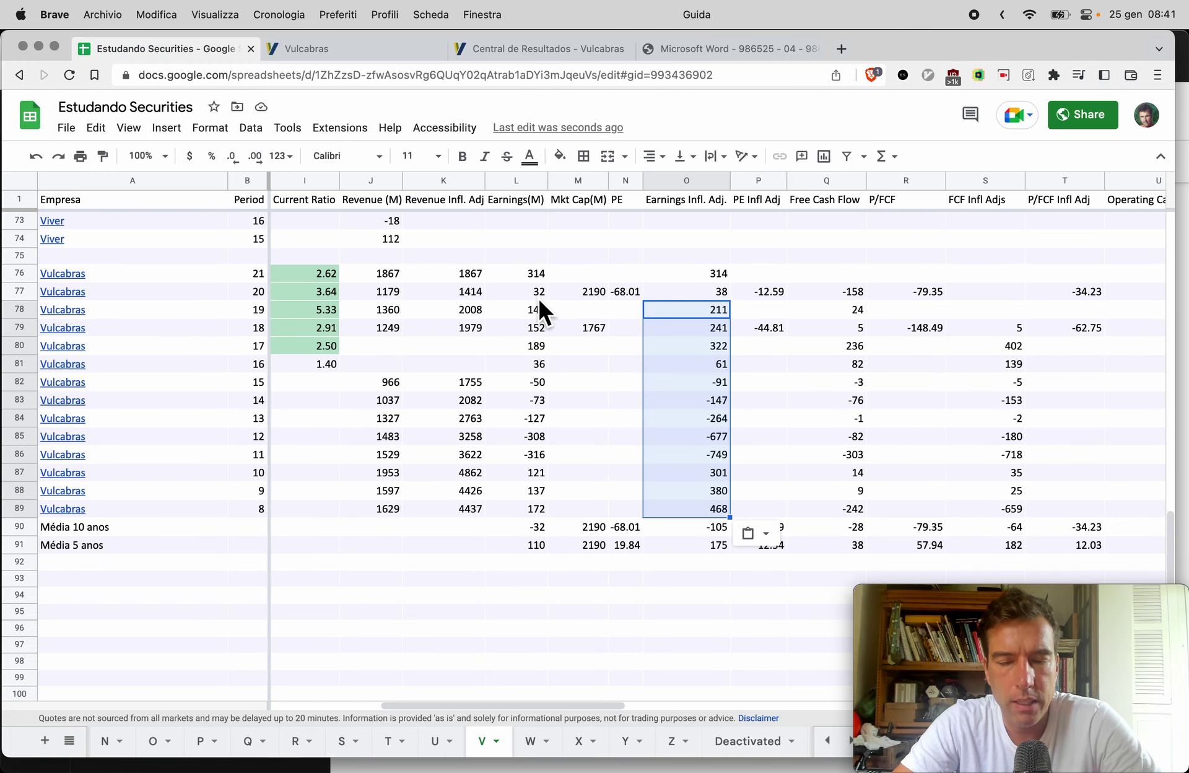
pyautogui.press('super+4')
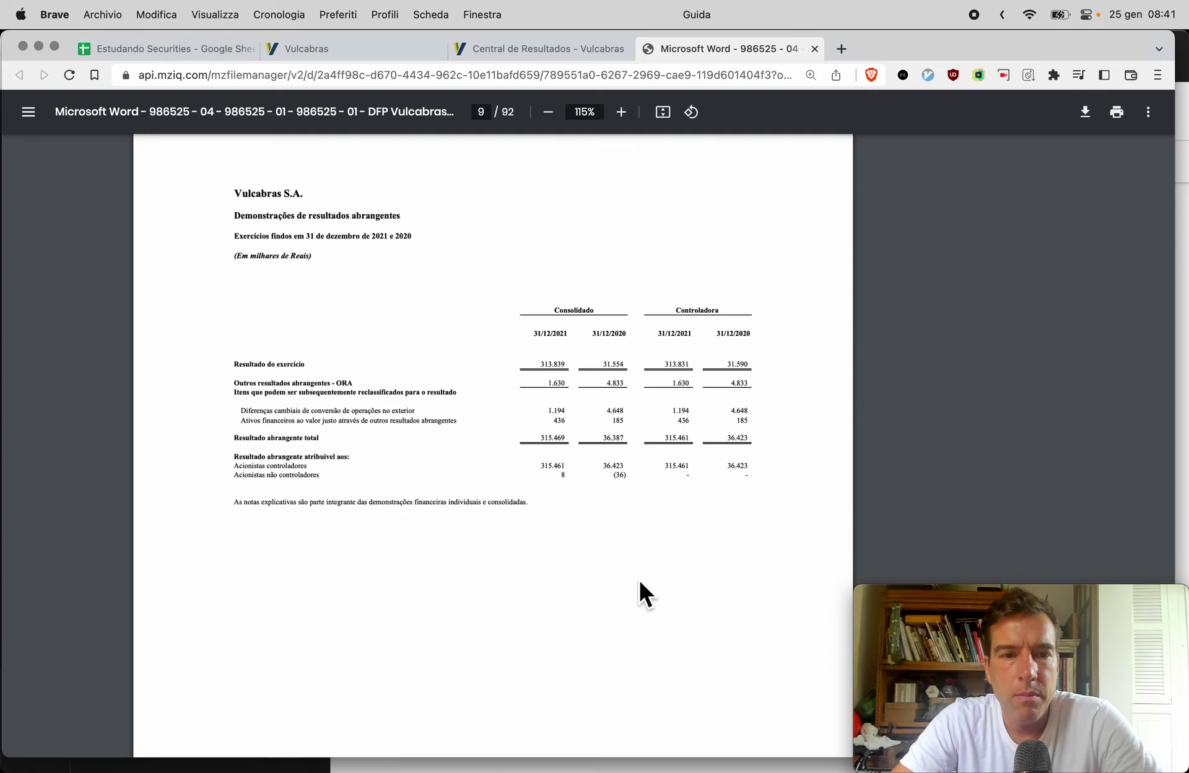
pyautogui.scroll(-20, 640, 583)
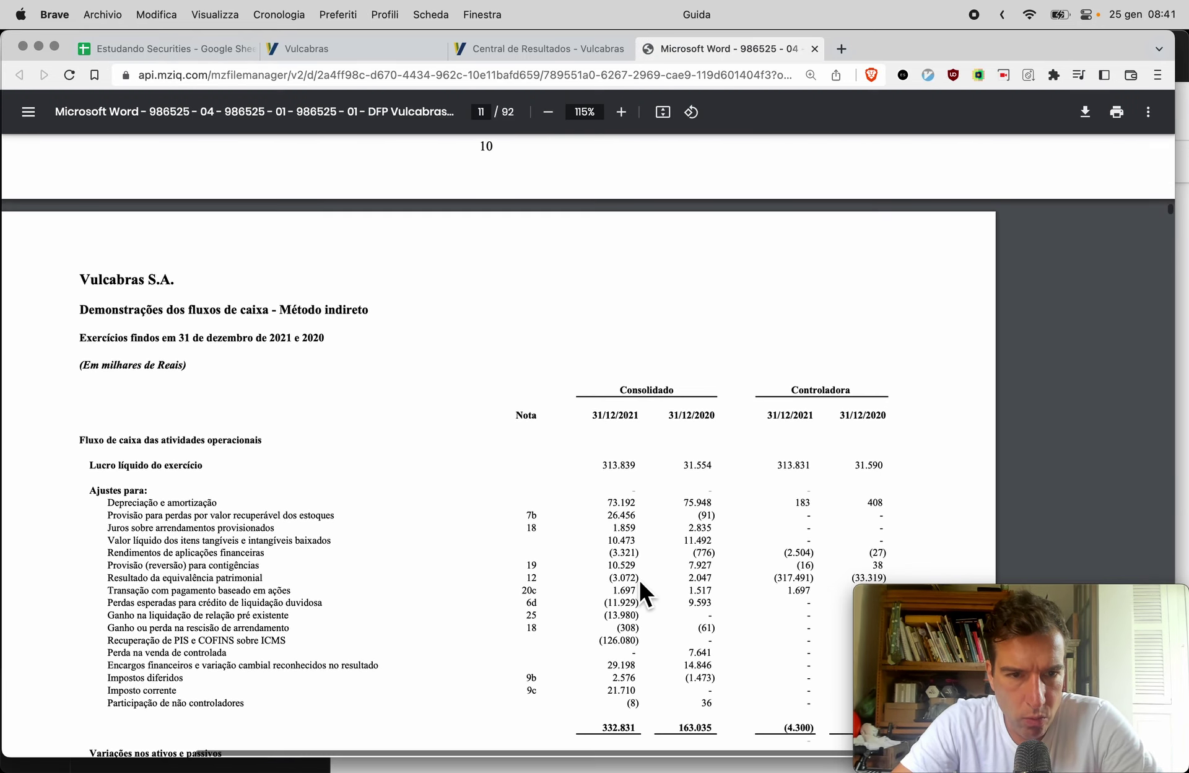
pyautogui.scroll(-5, 638, 578)
pyautogui.hscroll(1, 638, 578)
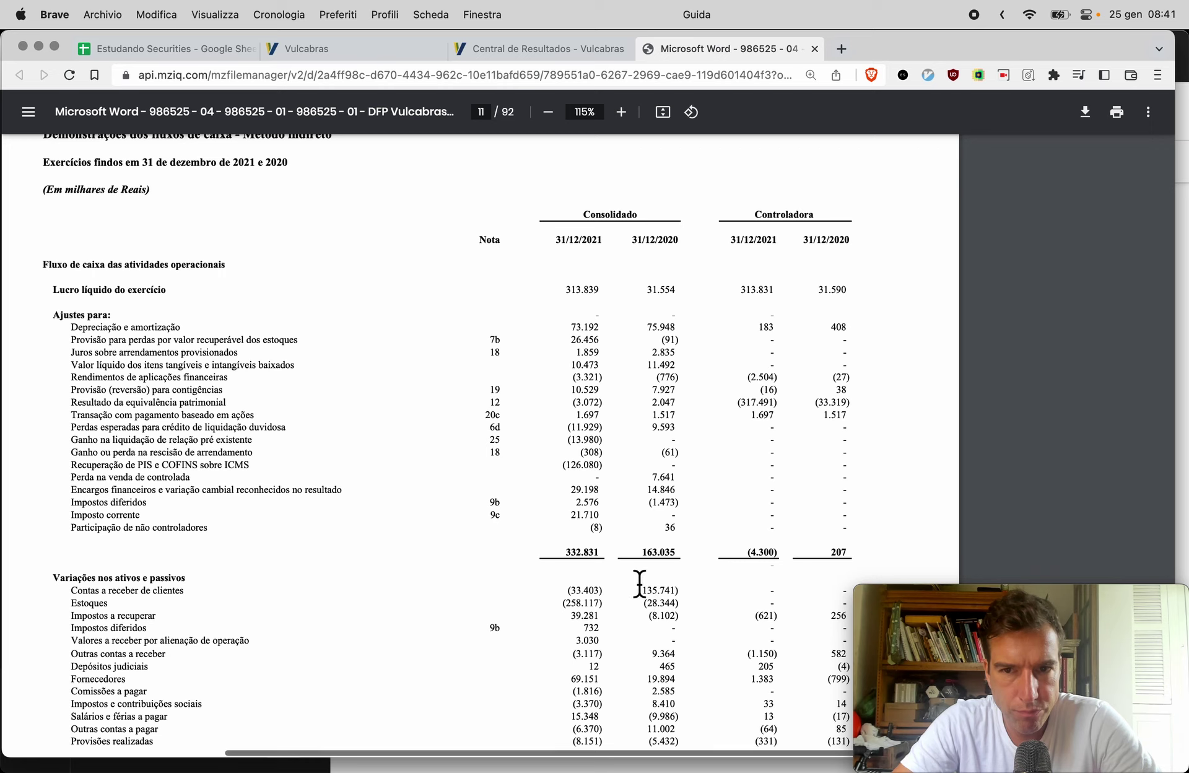
pyautogui.scroll(-5, 639, 584)
pyautogui.scroll(-2, 576, 592)
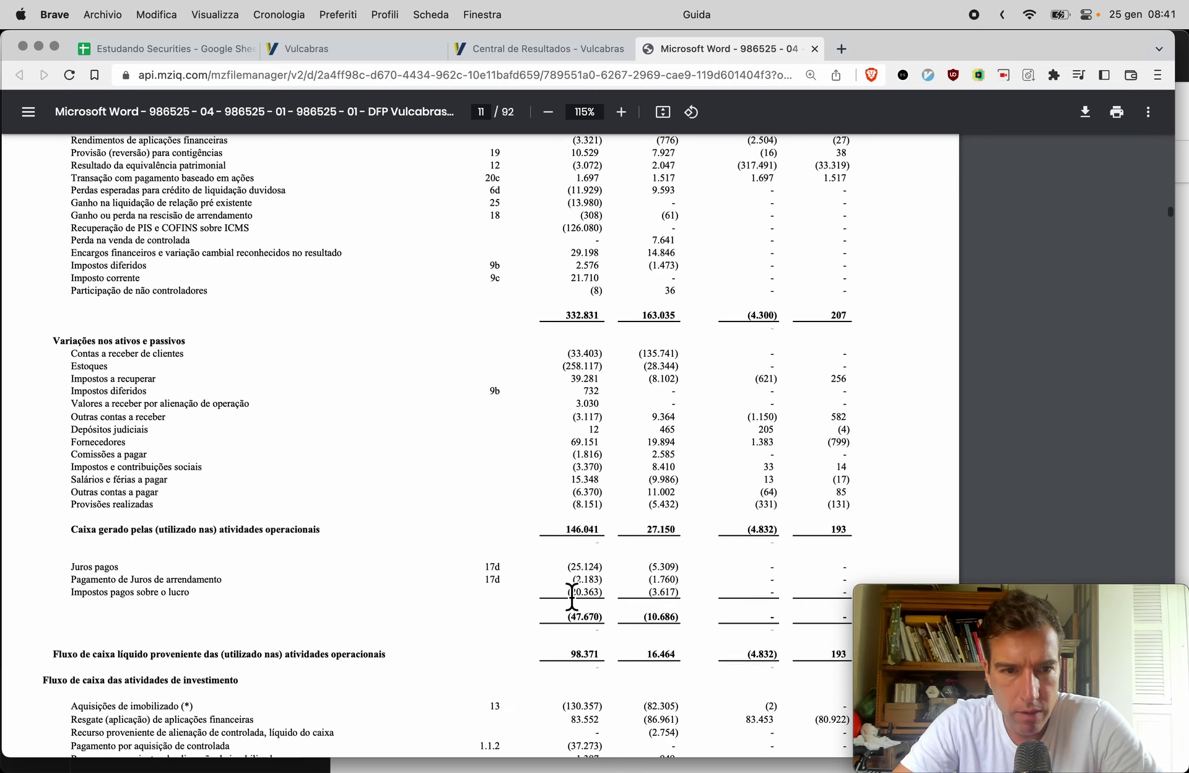
pyautogui.scroll(-8, 571, 598)
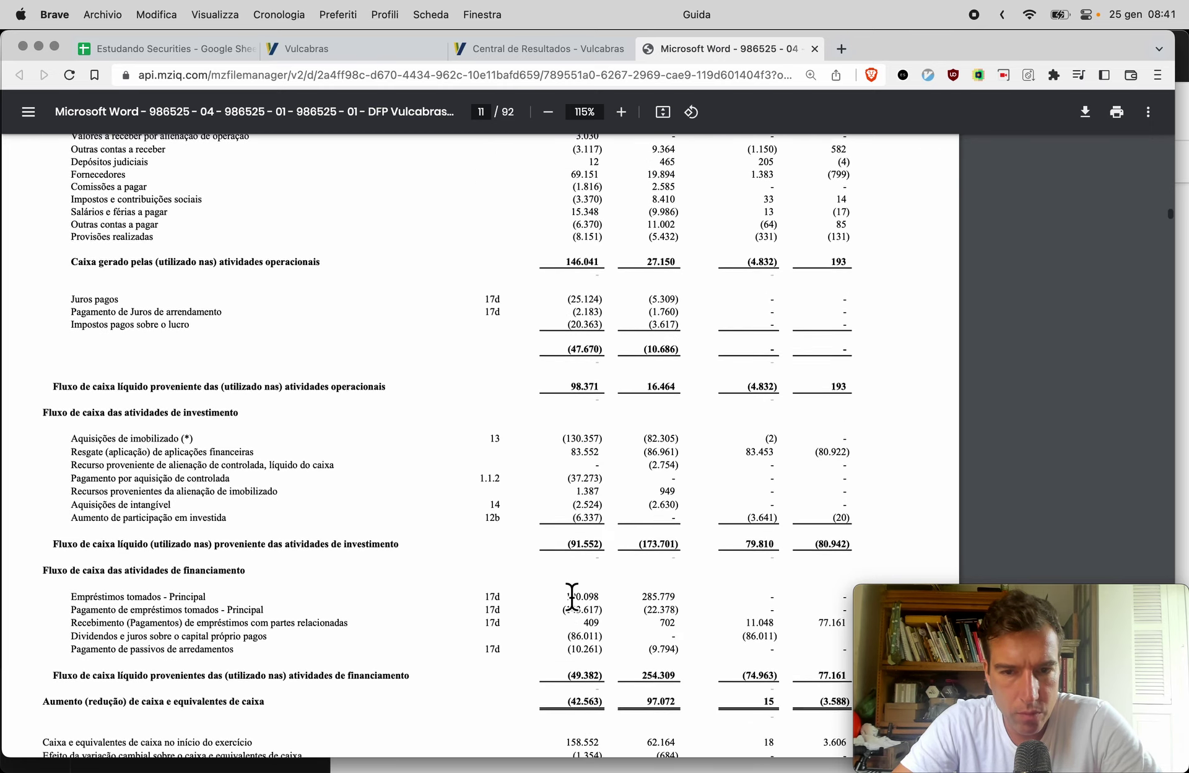
# Calculate the 2021 free cash flow in Calculator by subtracting the investment outflow from the operating cash flow of 98
pyautogui.press('super+Tab')
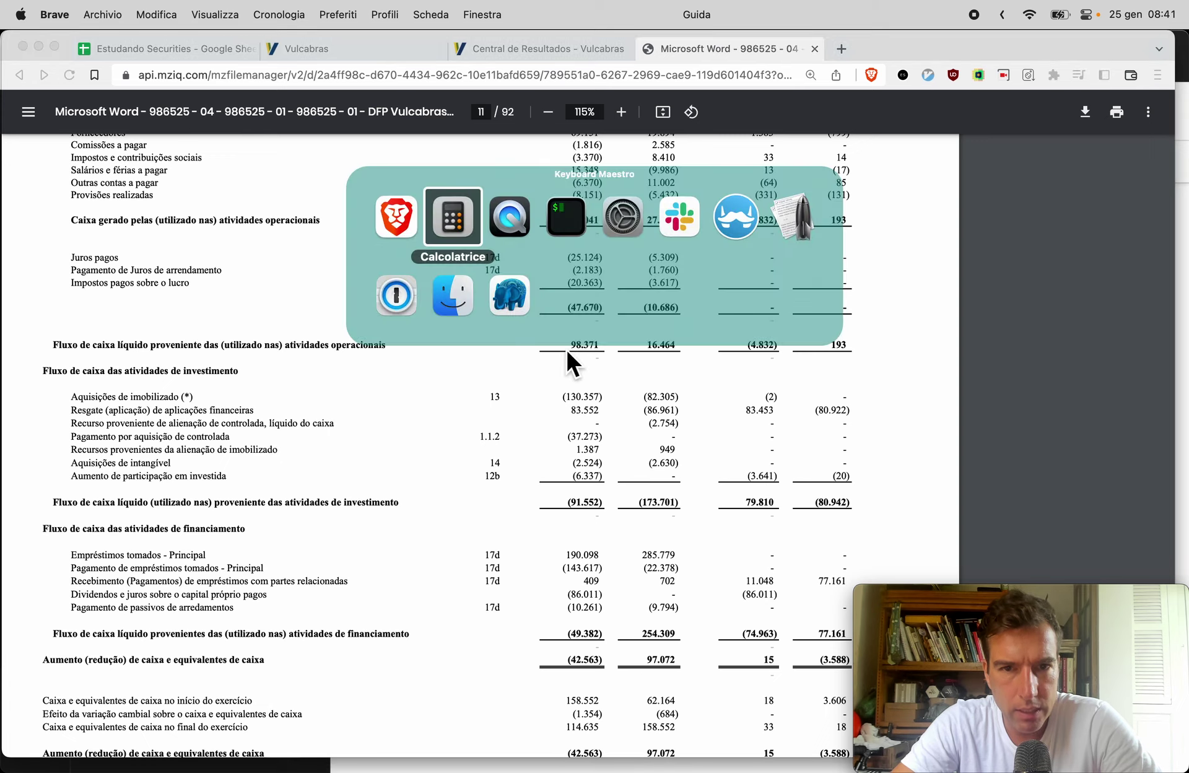
pyautogui.write('98')
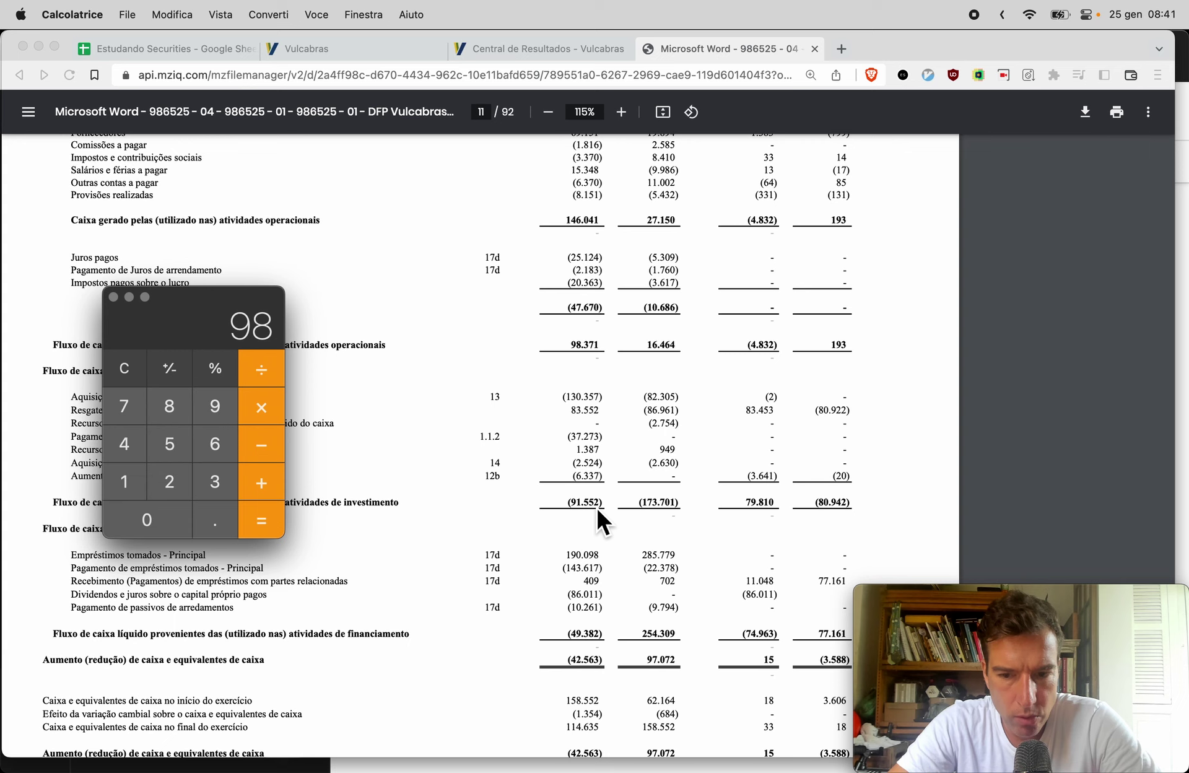
pyautogui.write('-6')
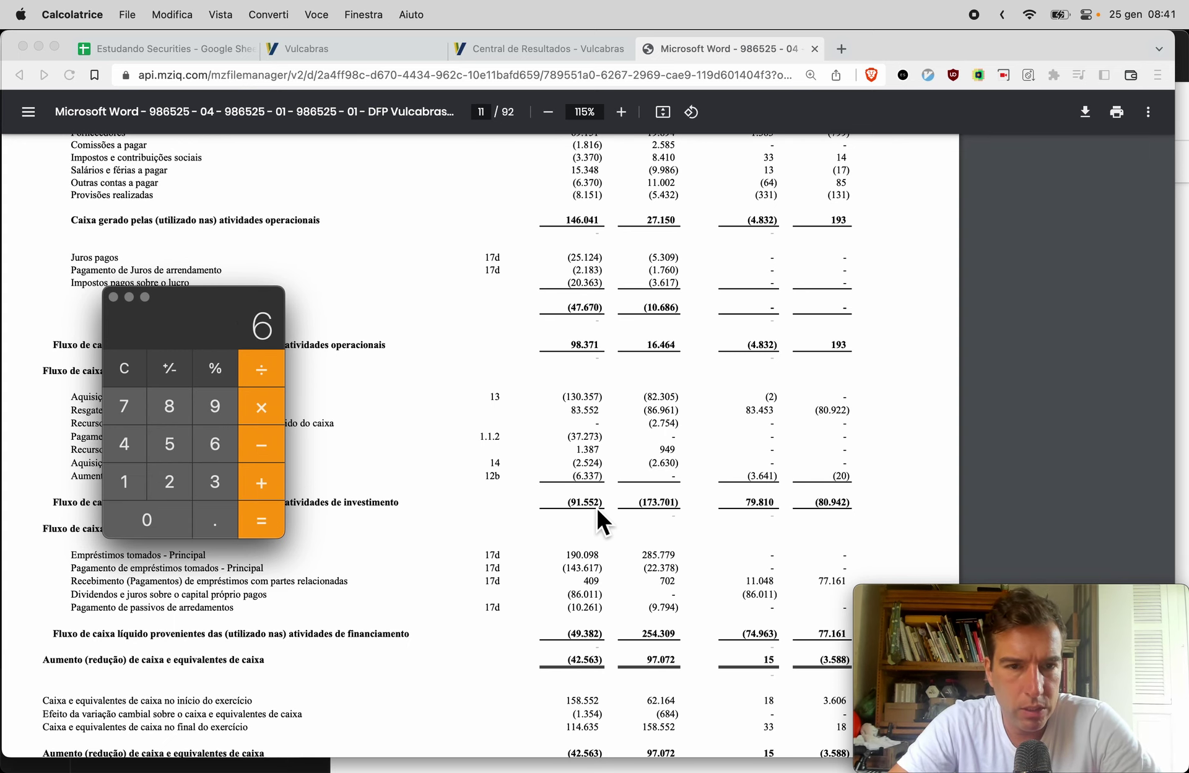
# Back in the spreadsheet, enter 6 as both Free Cash Flow and FCF Infl Adjs for Vulcabras period 21
pyautogui.press('super+Tab')
pyautogui.press('super+1')
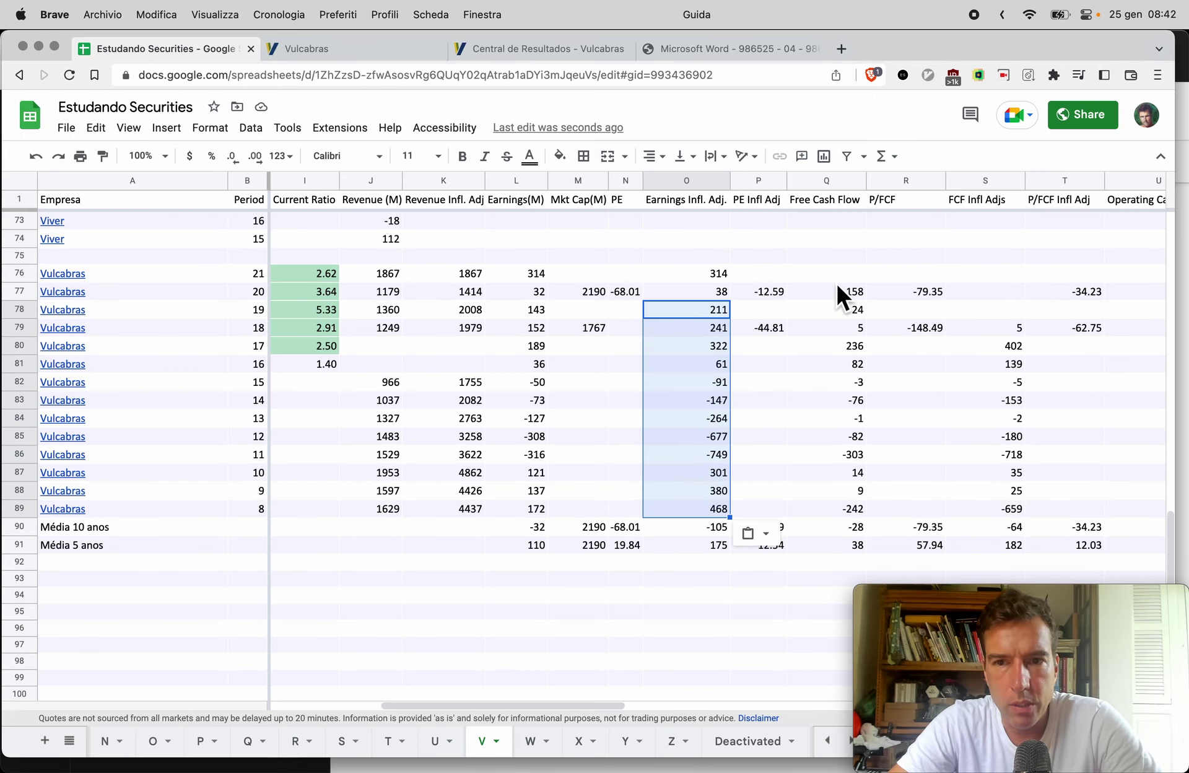
pyautogui.click(853, 271)
pyautogui.write('6')
pyautogui.press('Tab')
pyautogui.press('Tab')
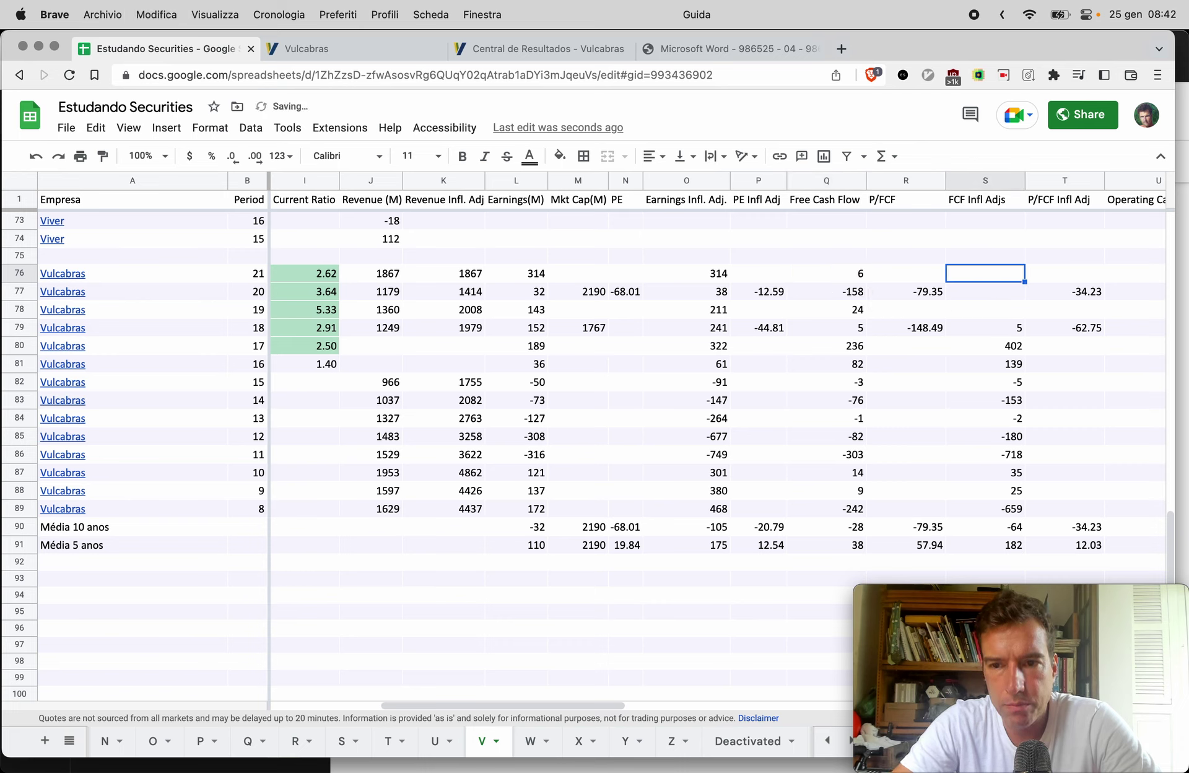
pyautogui.press('super+v')
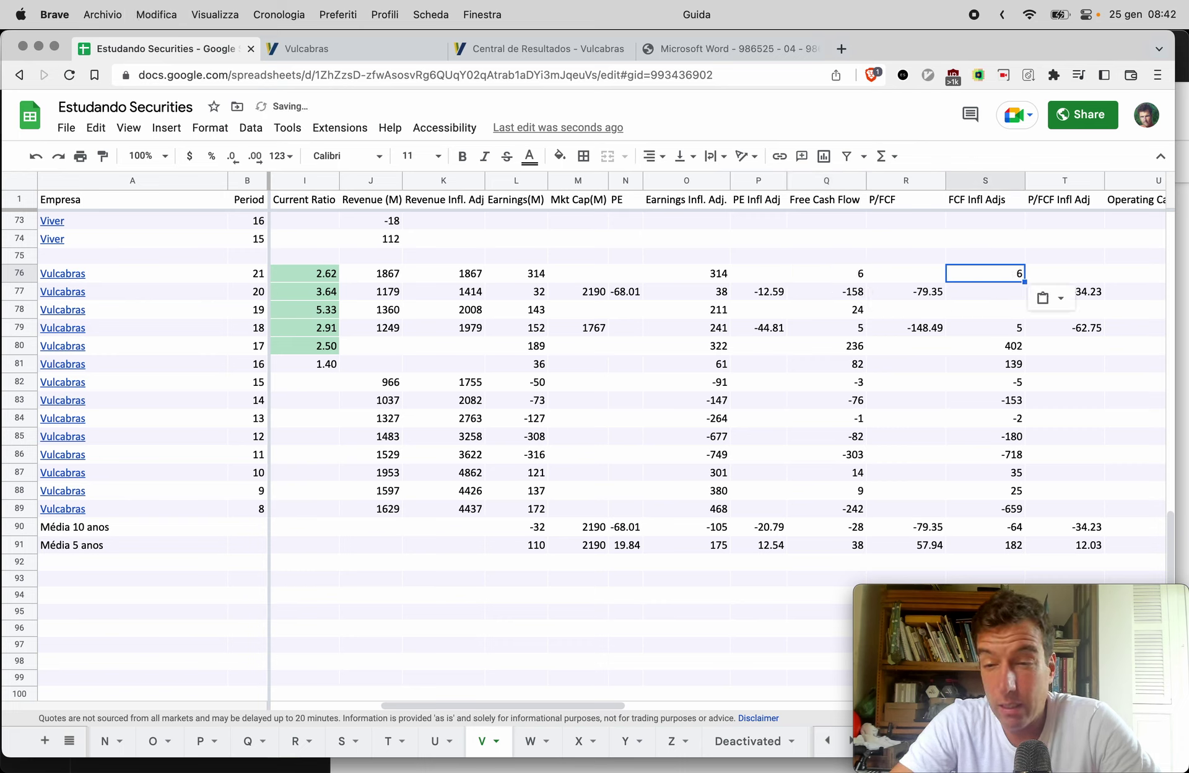
# Check the Free Cash Flow figures of Vulcabras from period 20 down to period 13
pyautogui.click(986, 310)
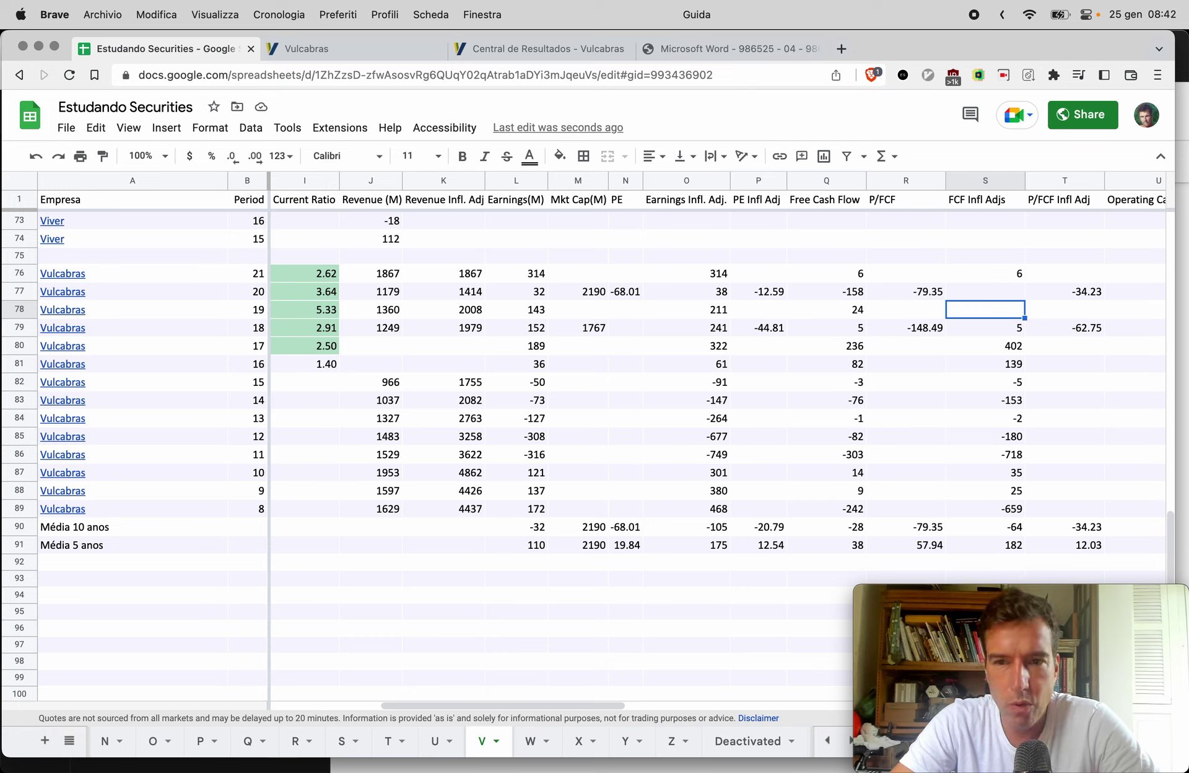
pyautogui.press('Down')
pyautogui.press('Left')
pyautogui.press('Left')
pyautogui.press('Up')
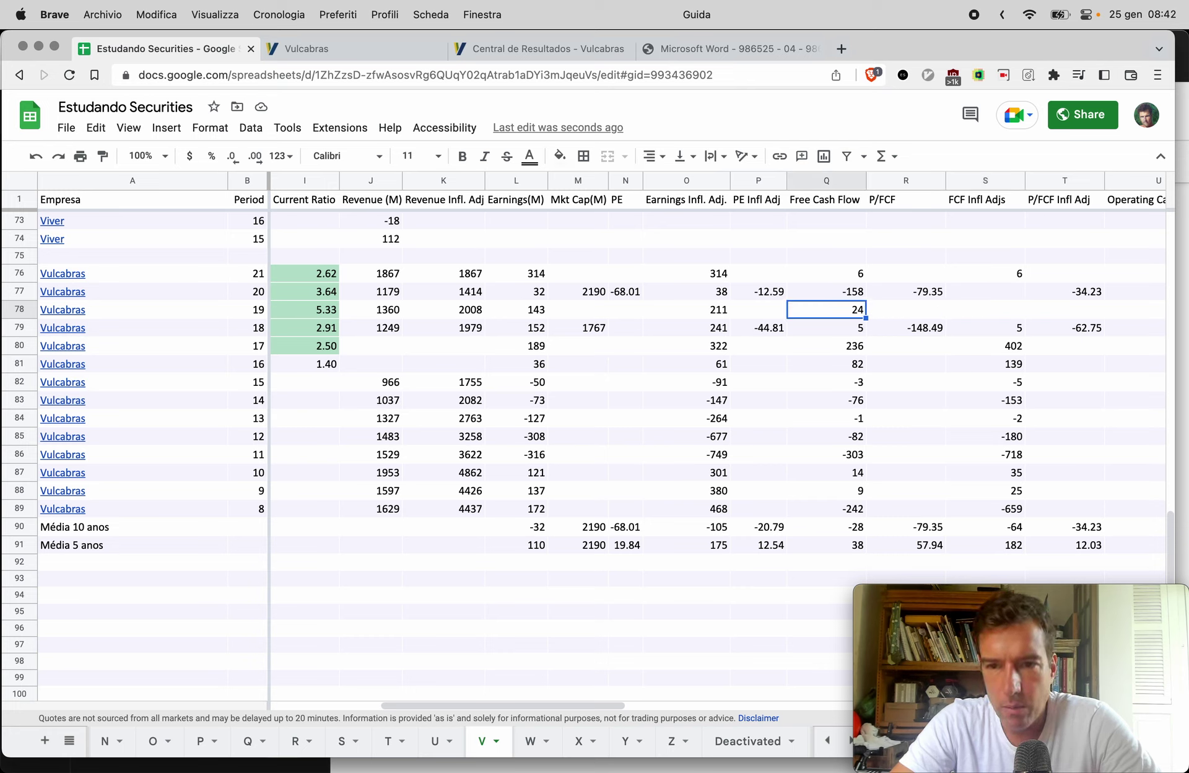
pyautogui.press('Down')
pyautogui.press('Down')
pyautogui.press('Down')
pyautogui.press('Down')
pyautogui.press('Down')
pyautogui.press('Down')
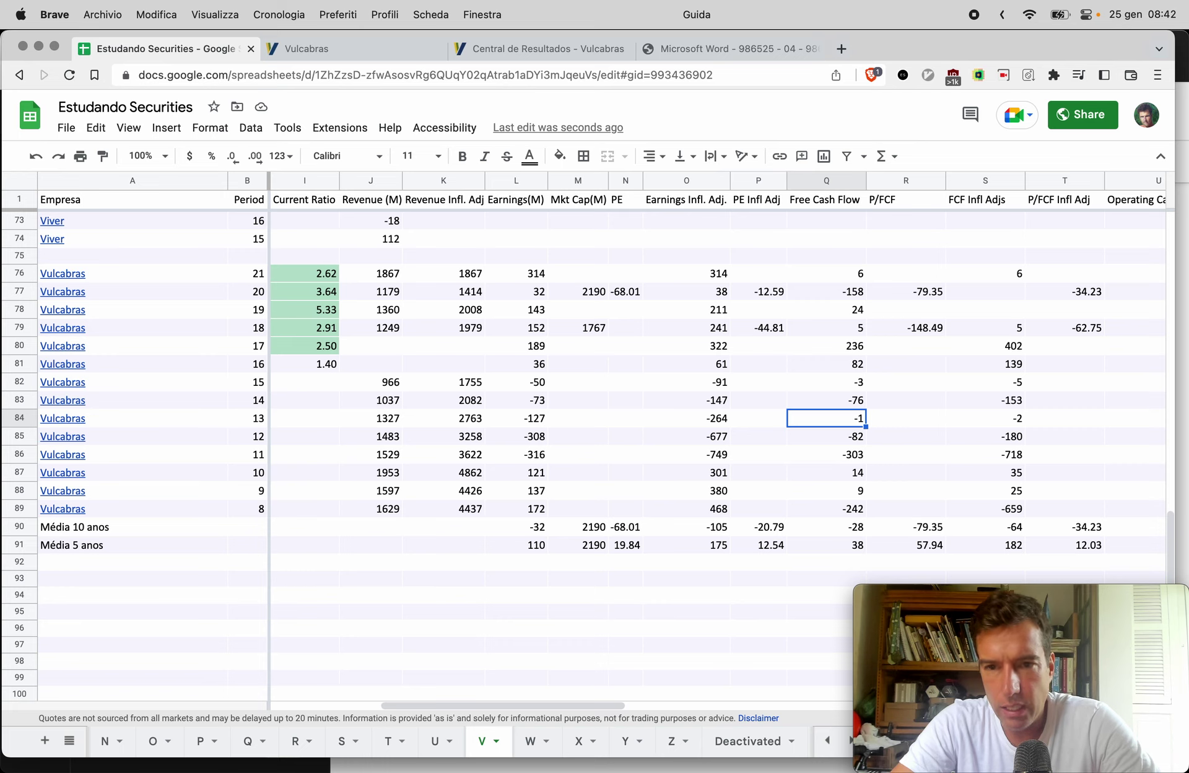
pyautogui.press('Up')
pyautogui.press('Up')
pyautogui.press('Up')
pyautogui.press('Up')
pyautogui.press('Up')
pyautogui.press('Up')
pyautogui.press('Up')
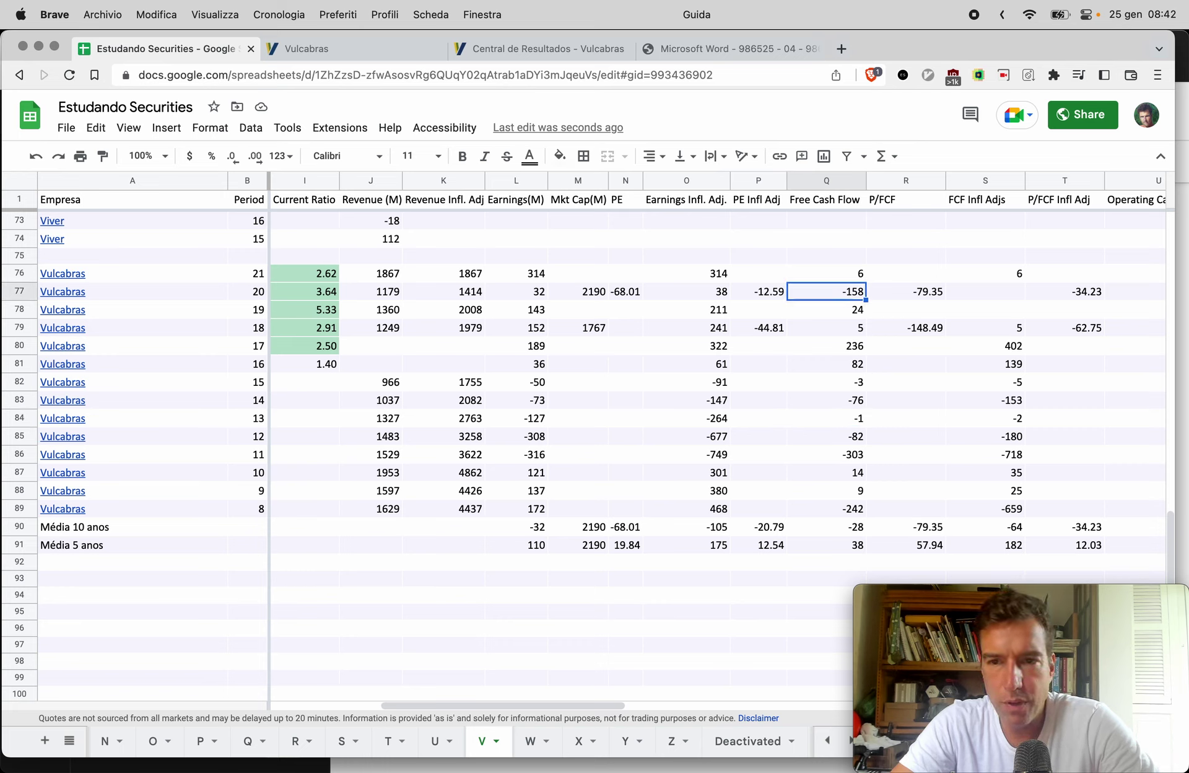
# Enter a formula in FCF Infl Adjs for Vulcabras period 20 that multiplies its Free Cash Flow by 1.2
pyautogui.press('Right')
pyautogui.press('Right')
pyautogui.write('=')
pyautogui.press('Left')
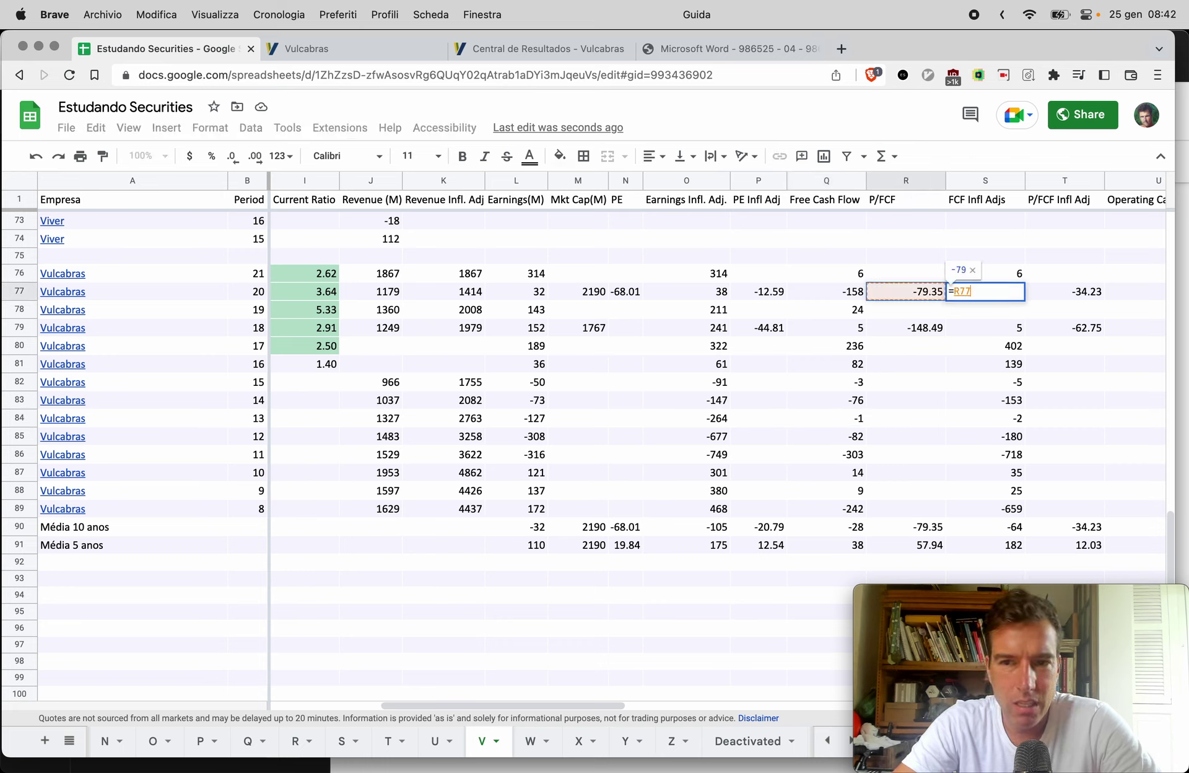
pyautogui.press('Left')
pyautogui.write('*1.2')
pyautogui.press('Return')
# Copy the period 20 FCF Infl Adjs formula down to Vulcabras periods 19 through 8
pyautogui.press('Up')
pyautogui.hotkey('ctrl', 'c')
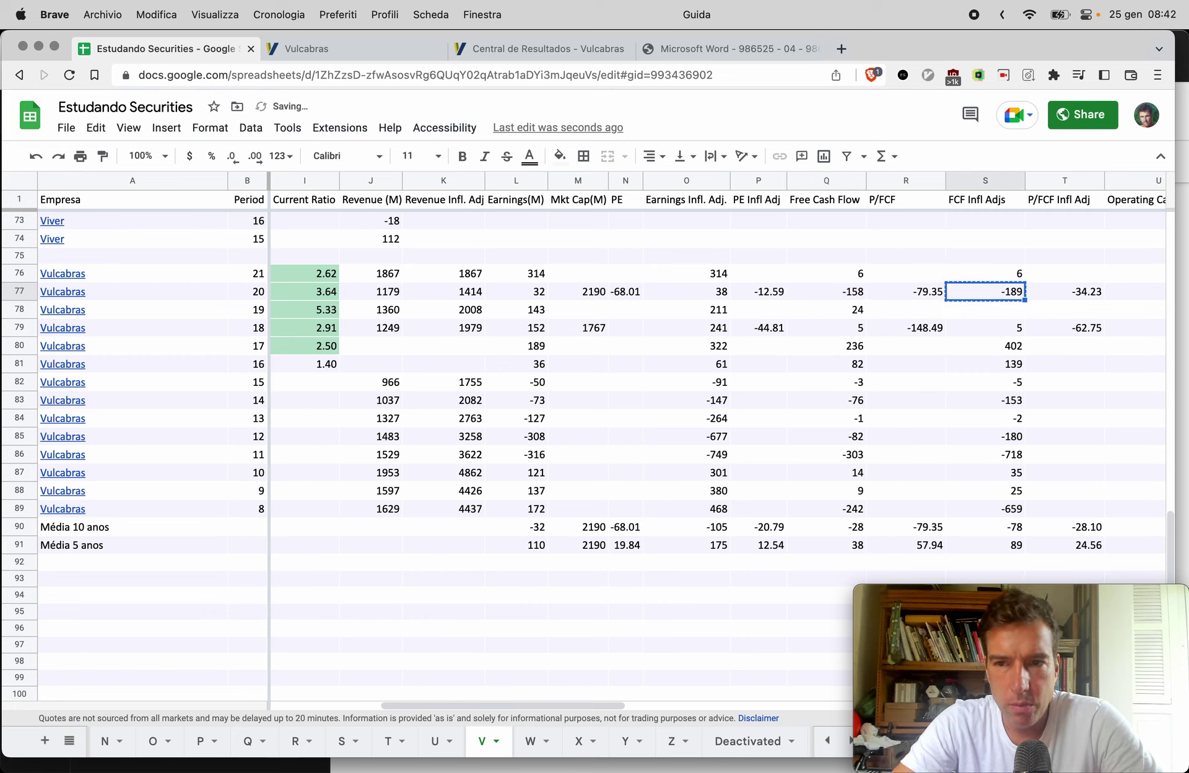
pyautogui.press('Down')
pyautogui.hotkey('shift', 'Down')
pyautogui.hotkey('ctrl', 'shift', 'Down')
pyautogui.hotkey('shift', 'Up')
pyautogui.hotkey('shift', 'Up')
pyautogui.press('super+v')
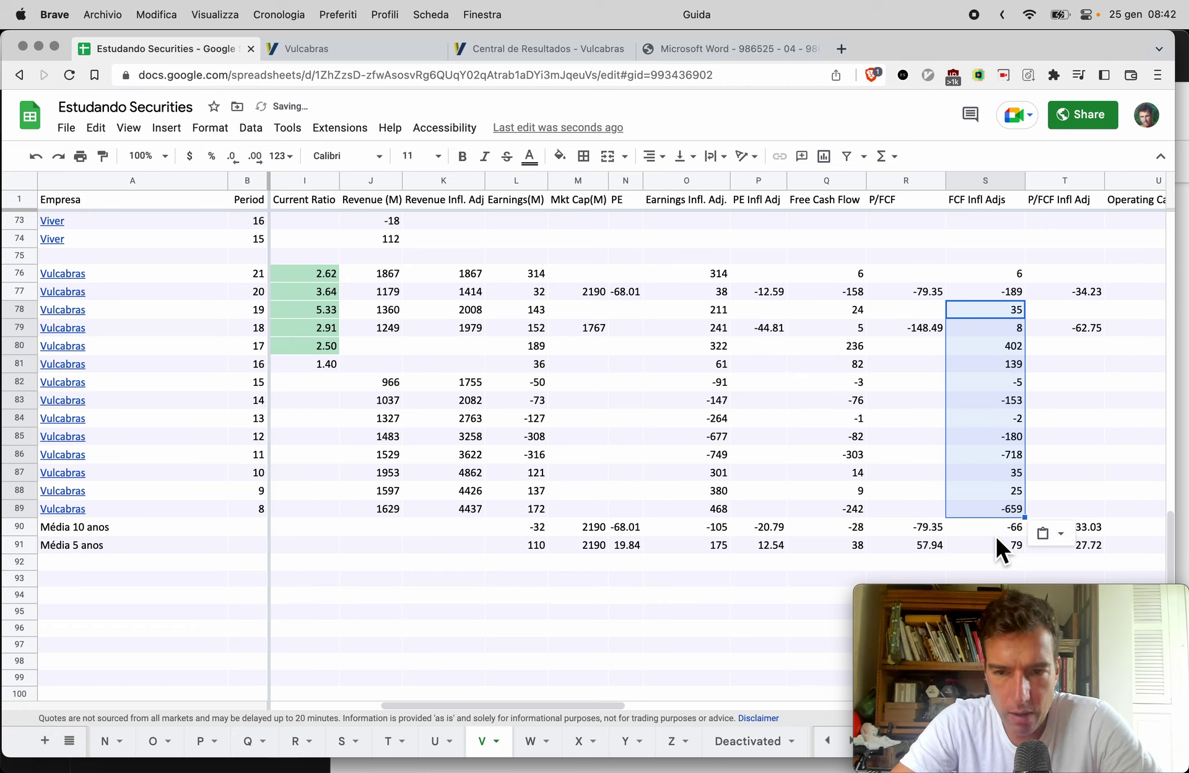
# Change the Média 10 anos formula for Earnings so its offset starts at L76
pyautogui.click(532, 529)
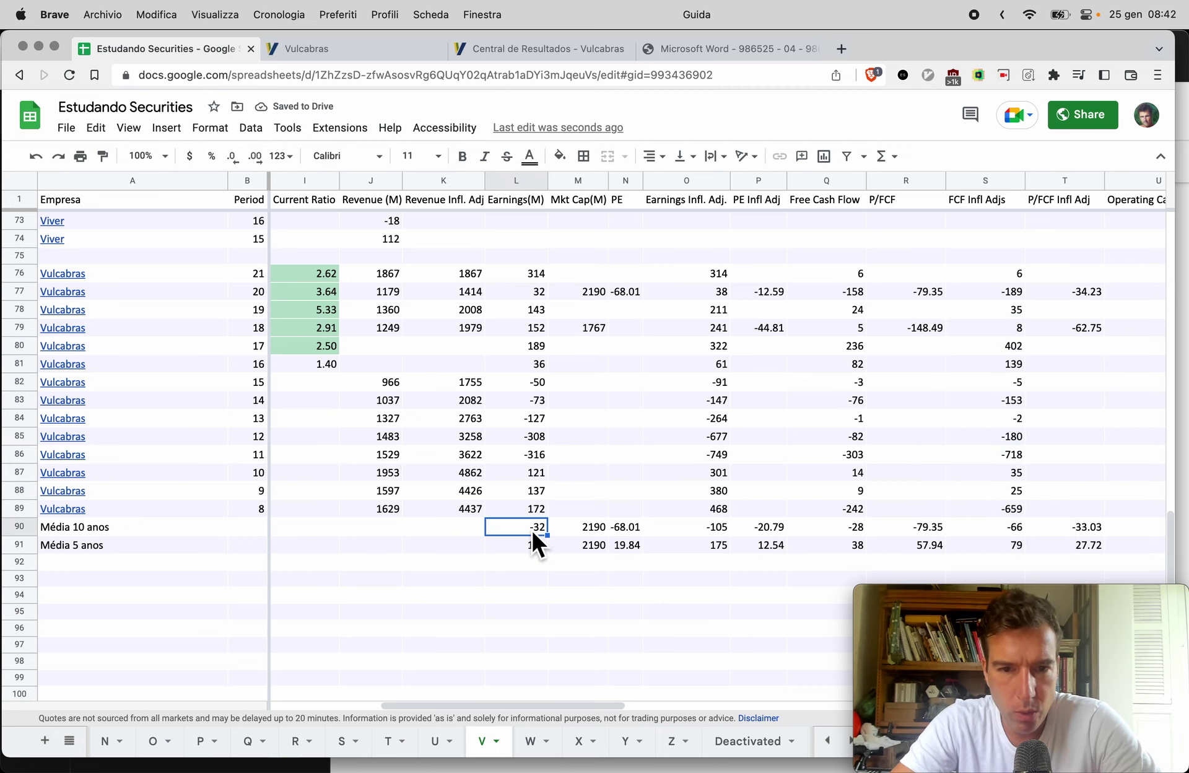
pyautogui.press('Return')
pyautogui.press('Left')
pyautogui.press('Left')
pyautogui.press('Left')
pyautogui.press('Left')
pyautogui.press('Left')
pyautogui.press('Left')
pyautogui.press('Left')
pyautogui.press('Left')
pyautogui.press('Left')
pyautogui.press('Left')
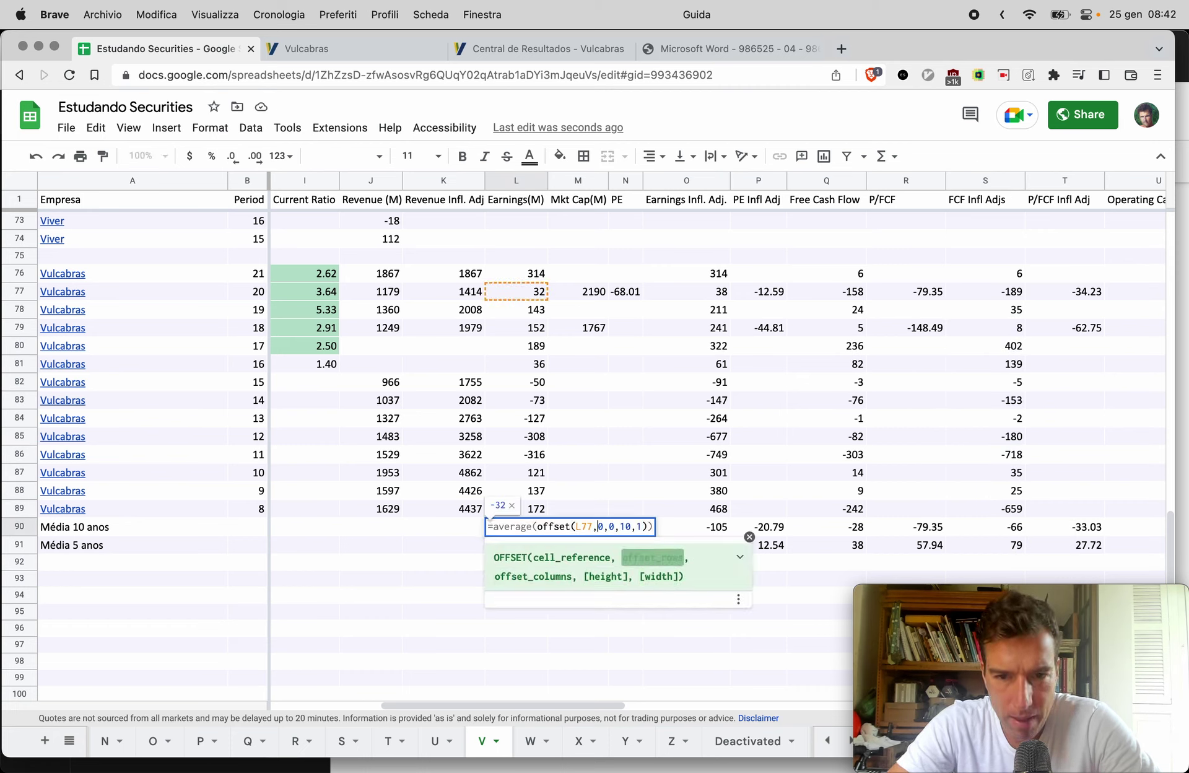
pyautogui.press('Left')
pyautogui.press('BackSpace')
pyautogui.write('6')
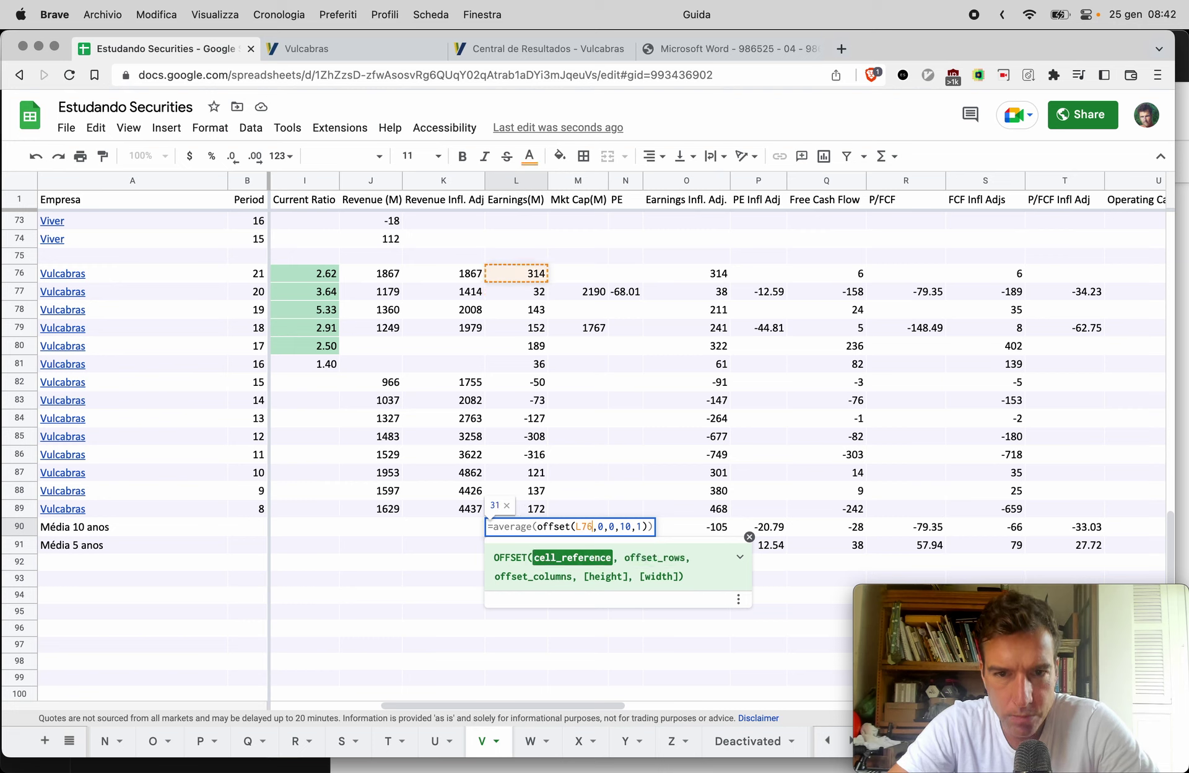
pyautogui.press('Return')
# Change the Média 5 anos formula for Earnings so its offset starts at L76
pyautogui.press('Return')
pyautogui.press('Left')
pyautogui.press('Left')
pyautogui.press('Left')
pyautogui.press('Left')
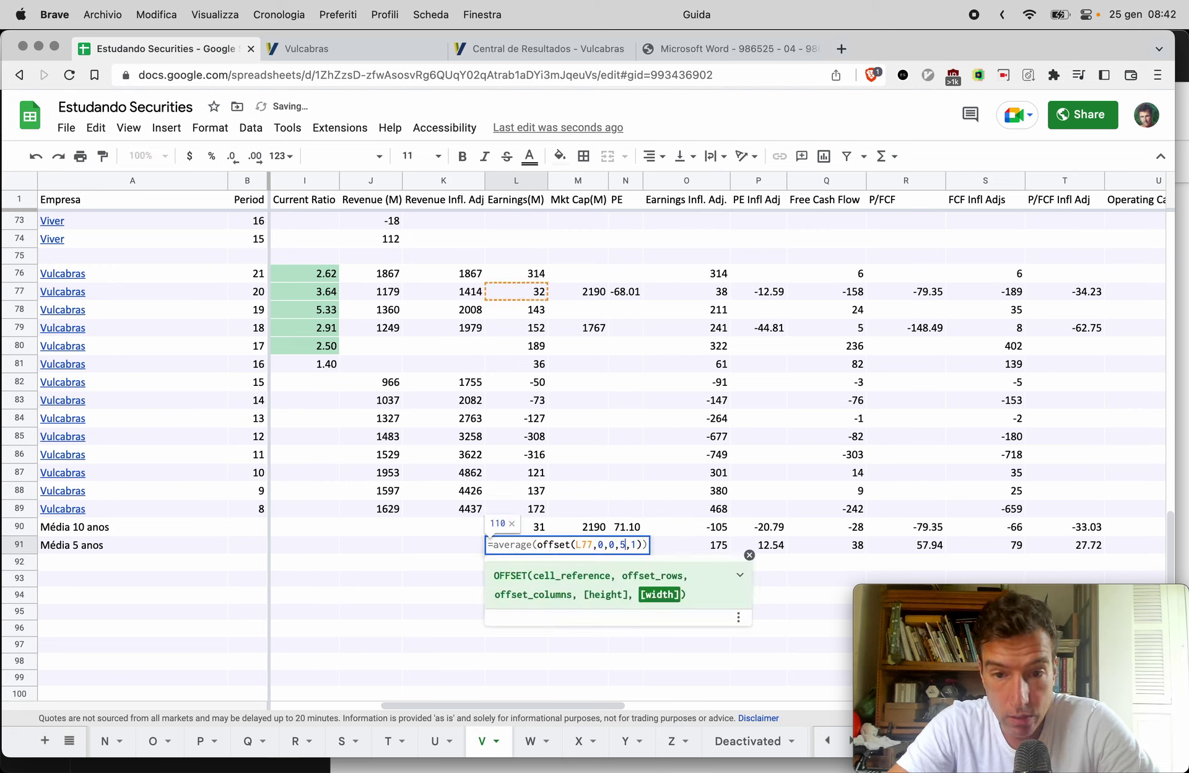
pyautogui.press('Left')
pyautogui.press('Left')
pyautogui.press('Left')
pyautogui.press('Left')
pyautogui.press('Left')
pyautogui.press('Left')
pyautogui.press('BackSpace')
pyautogui.write('6')
pyautogui.press('Return')
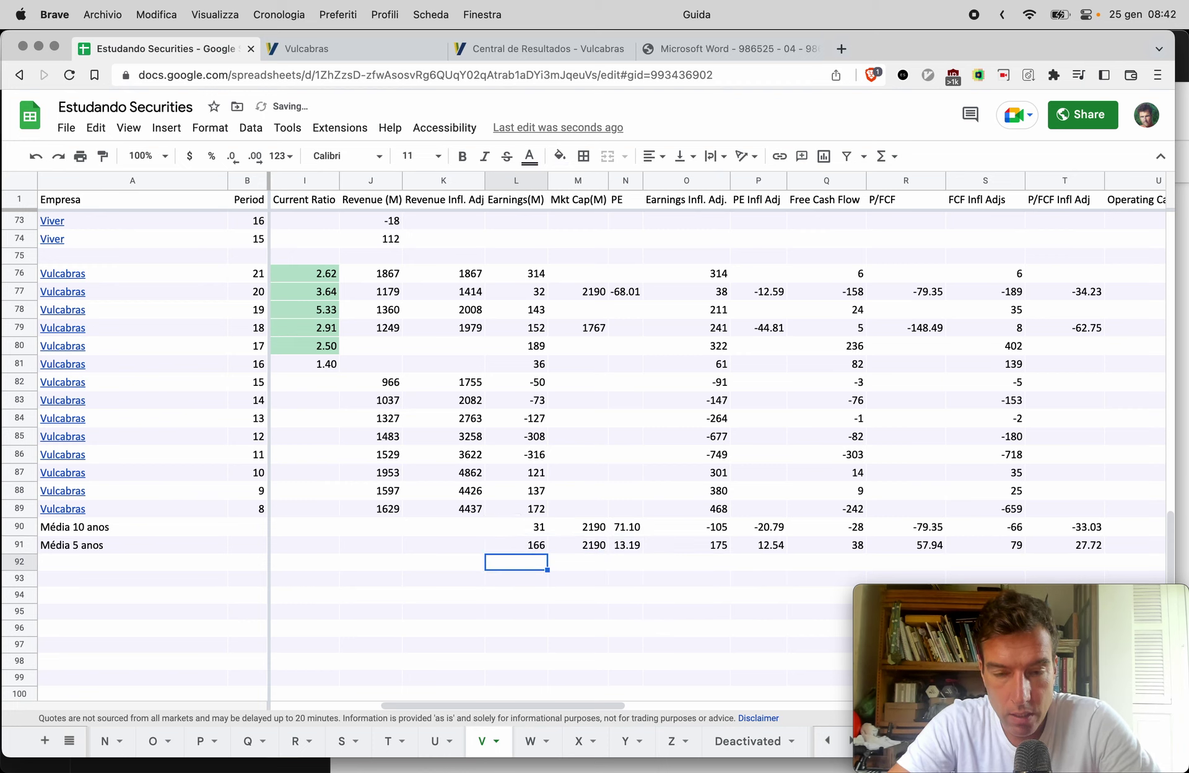
# Copy the Earnings Média 10 anos and Média 5 anos formulas into the Earnings Infl. Adj. column
pyautogui.press('Up')
pyautogui.press('Up')
pyautogui.hotkey('shift', 'Down')
pyautogui.press('super+c')
pyautogui.press('Right')
pyautogui.press('Right')
pyautogui.press('Right')
pyautogui.press('super+v')
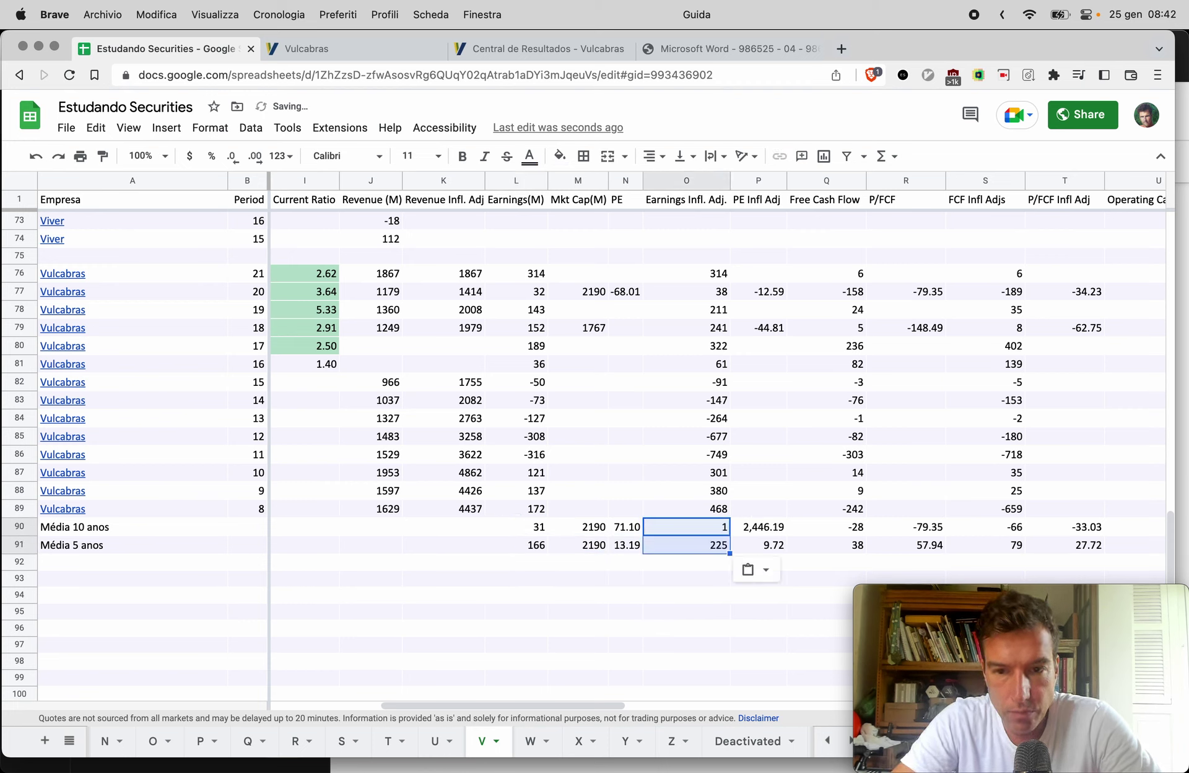
pyautogui.press('Up')
pyautogui.press('Down')
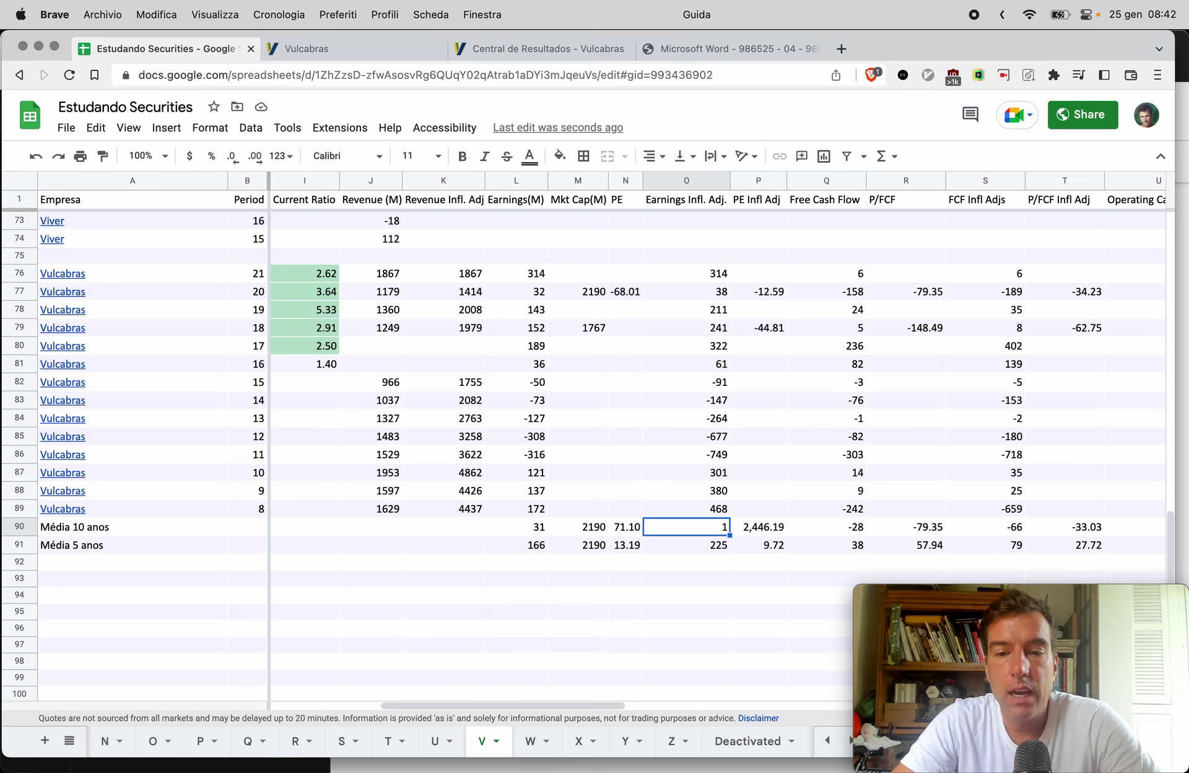
# Paste the copied 10-year and 5-year average formulas into the Free Cash Flow and FCF Infl Adjs columns
pyautogui.press('Right')
pyautogui.press('Right')
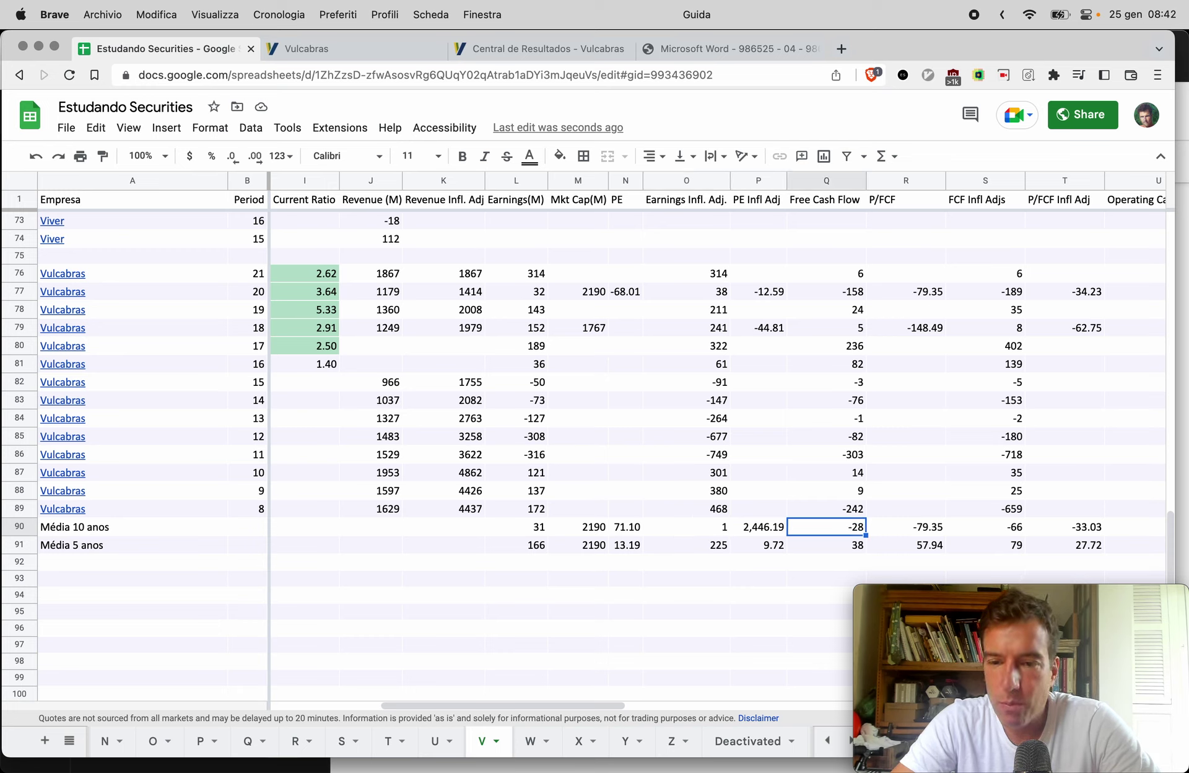
pyautogui.press('cmd+v')
pyautogui.press('Right')
pyautogui.press('Right')
pyautogui.press('cmd+v')
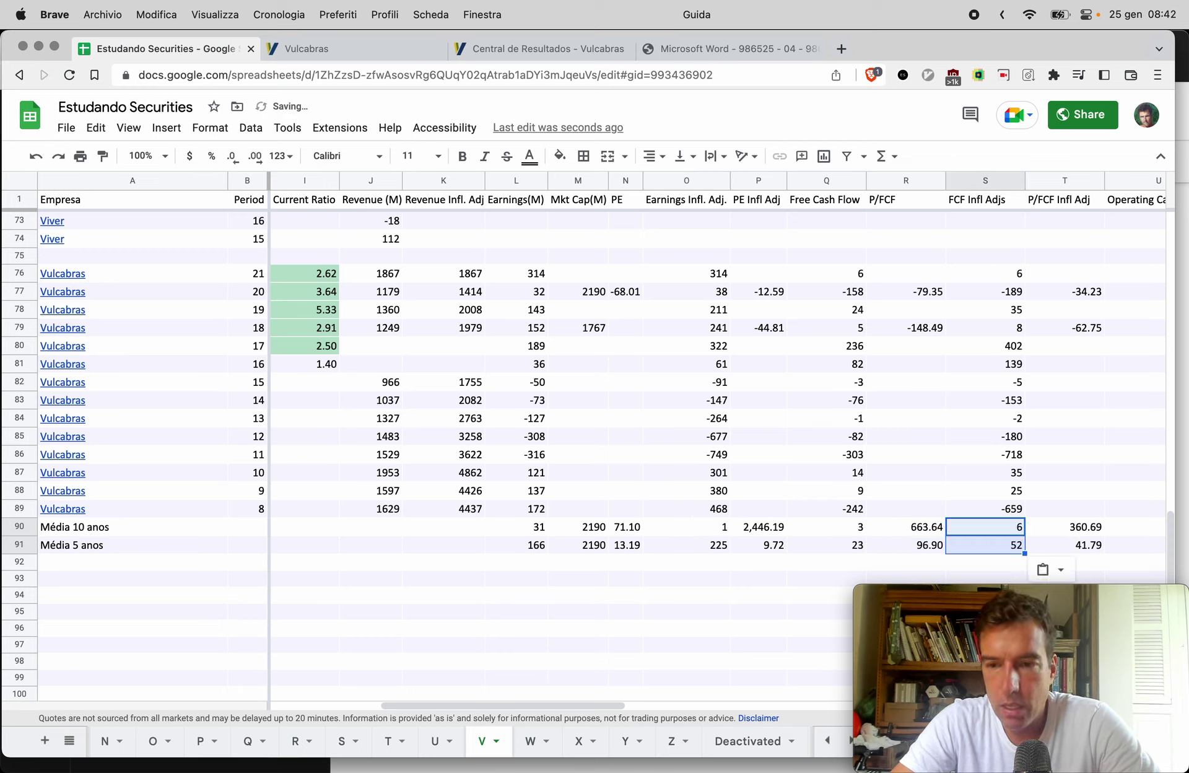
pyautogui.click(986, 527)
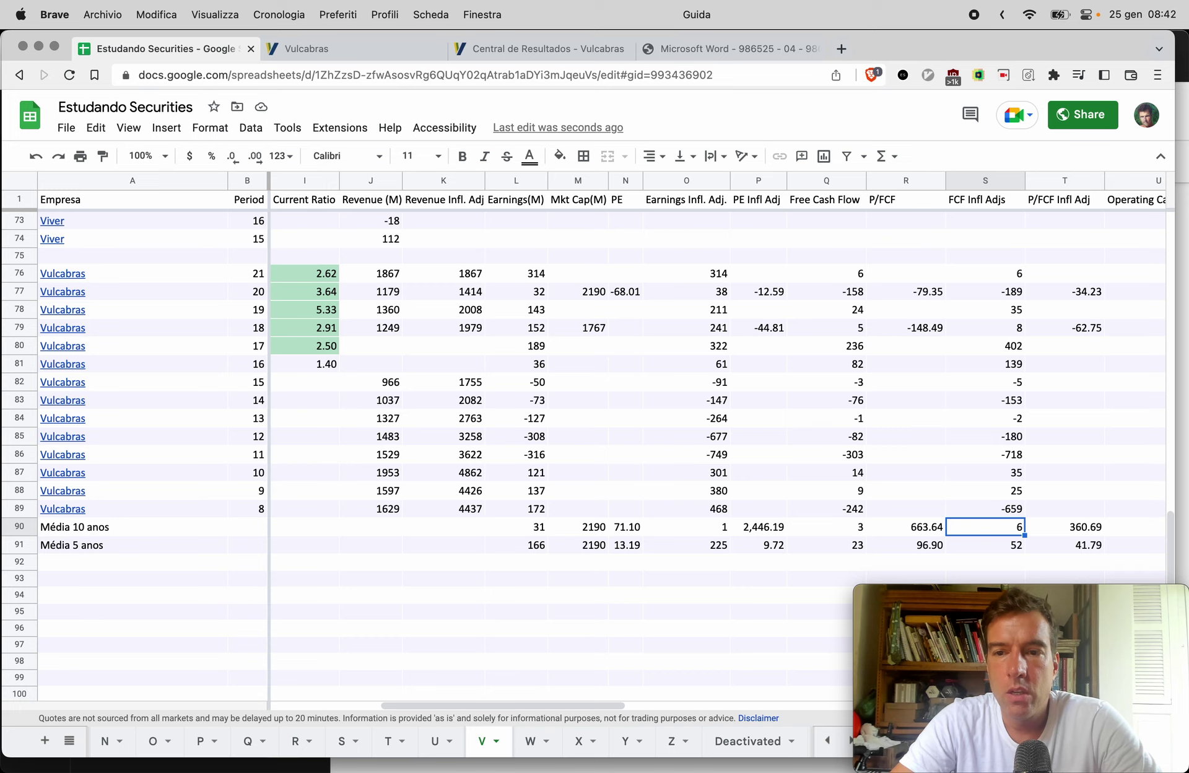
# Review the Média 5 anos averages across the Earnings Infl. Adj., Free Cash Flow and FCF Infl Adjs columns
pyautogui.press('Down')
pyautogui.press('Left')
pyautogui.press('Left')
pyautogui.press('Left')
pyautogui.press('Left')
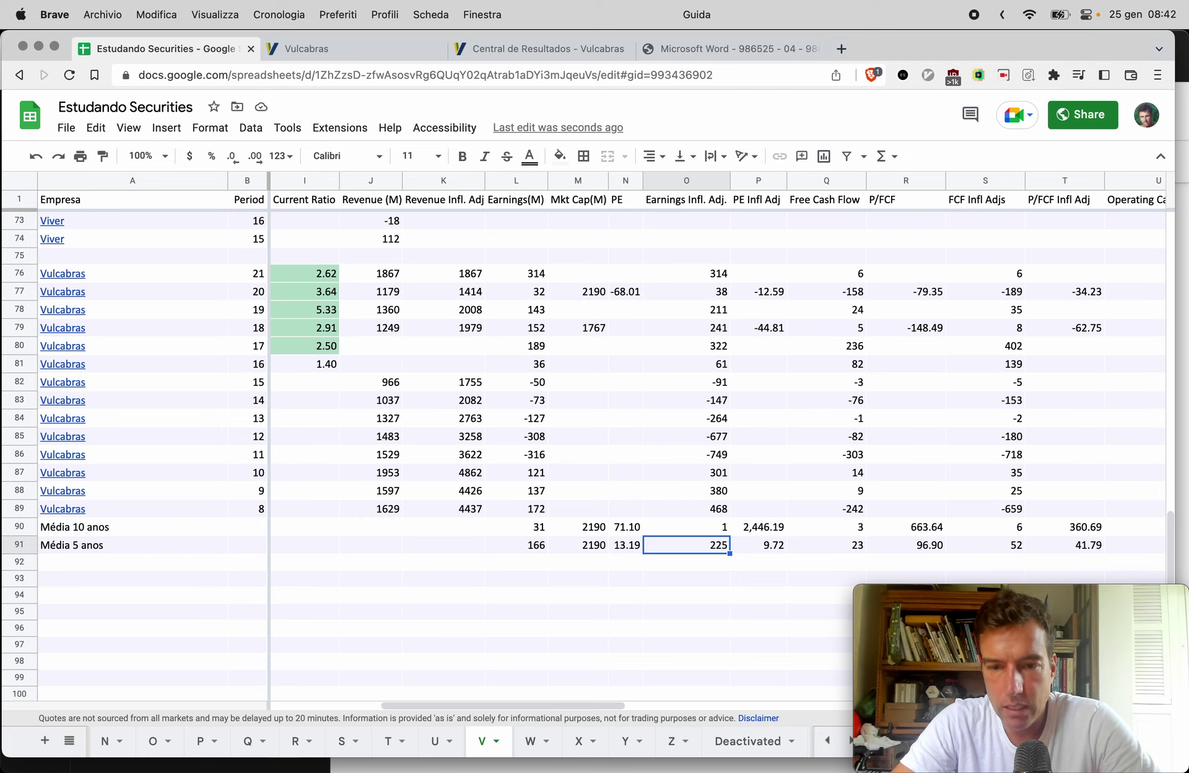
pyautogui.press('Right')
pyautogui.press('Right')
pyautogui.press('Right')
pyautogui.press('Right')
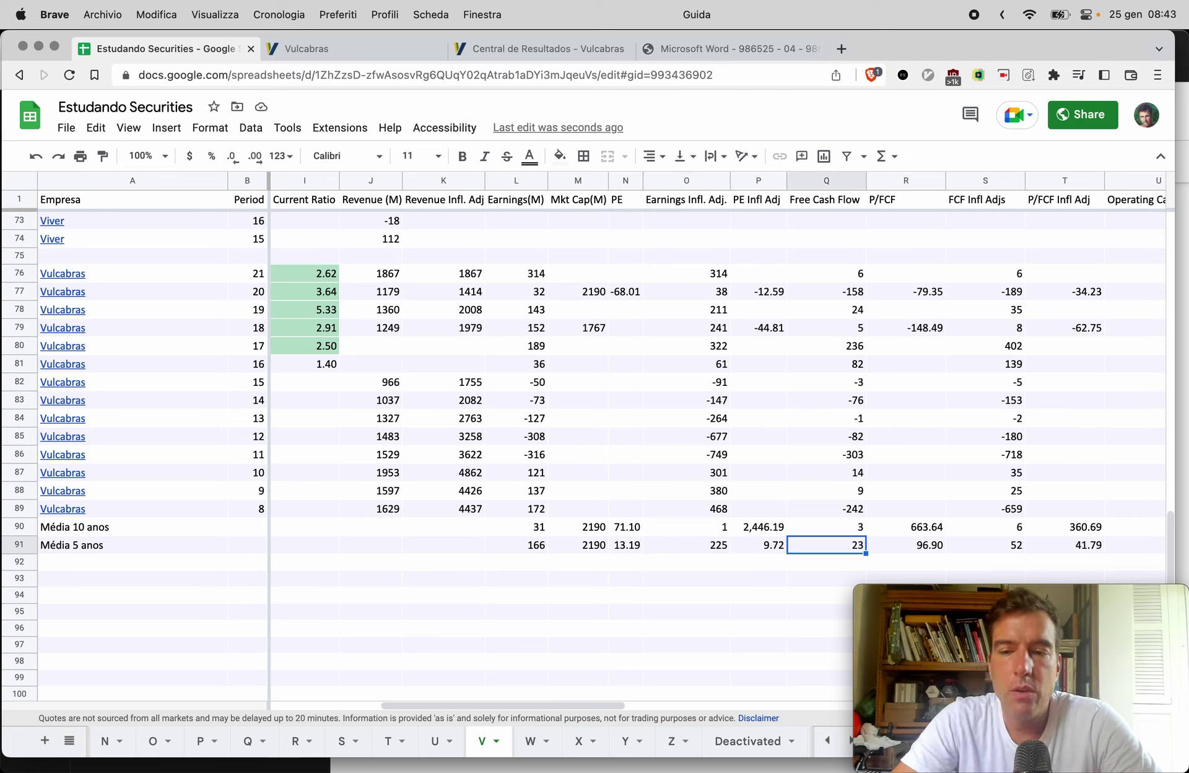
pyautogui.press('Left')
pyautogui.press('Left')
pyautogui.press('Left')
pyautogui.press('Left')
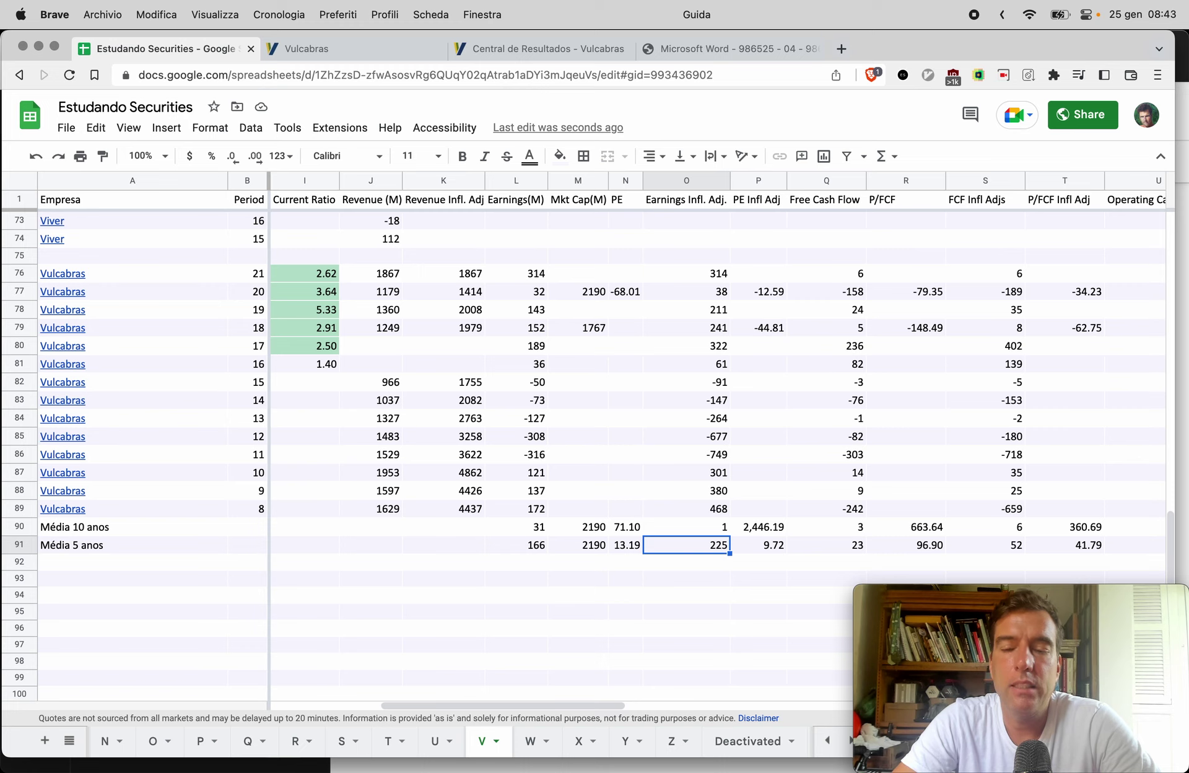
pyautogui.press('Right')
pyautogui.press('Right')
pyautogui.press('Right')
pyautogui.press('Right')
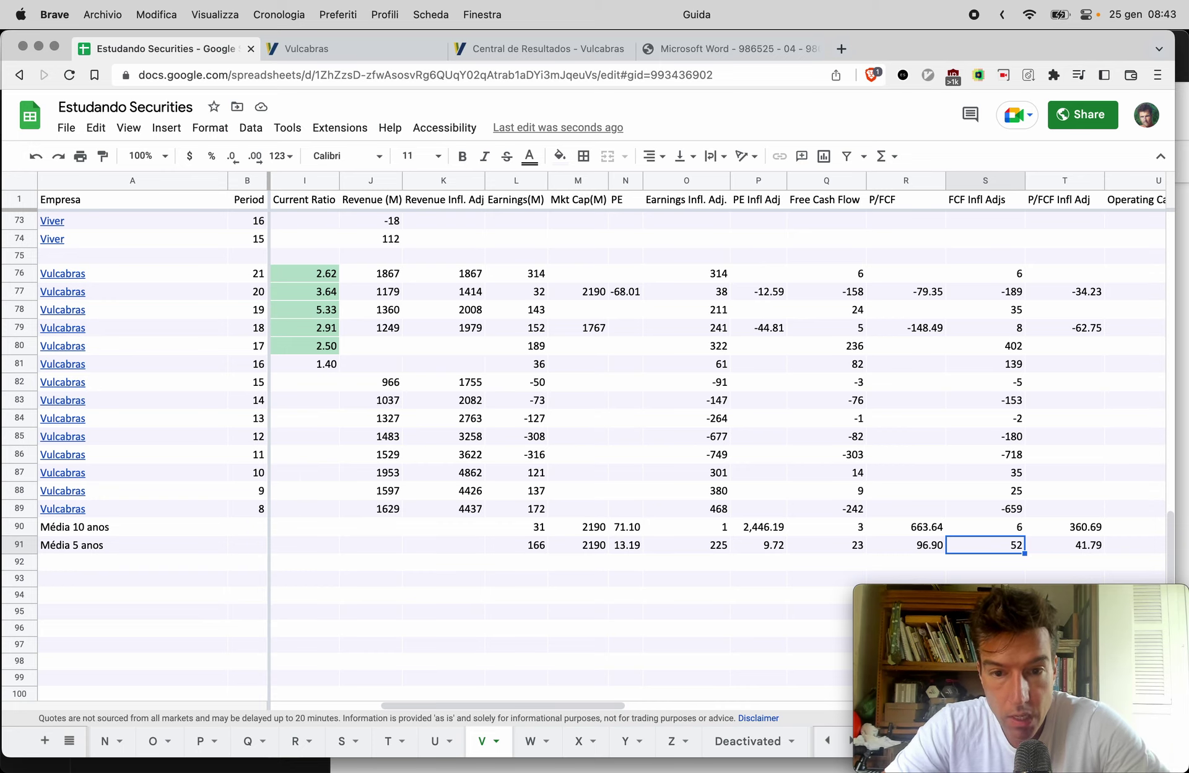
# Search the web in a new tab for "vulcabras market cap" and open the Yahoo Finance quote for VULC3.SA
pyautogui.press('super+t')
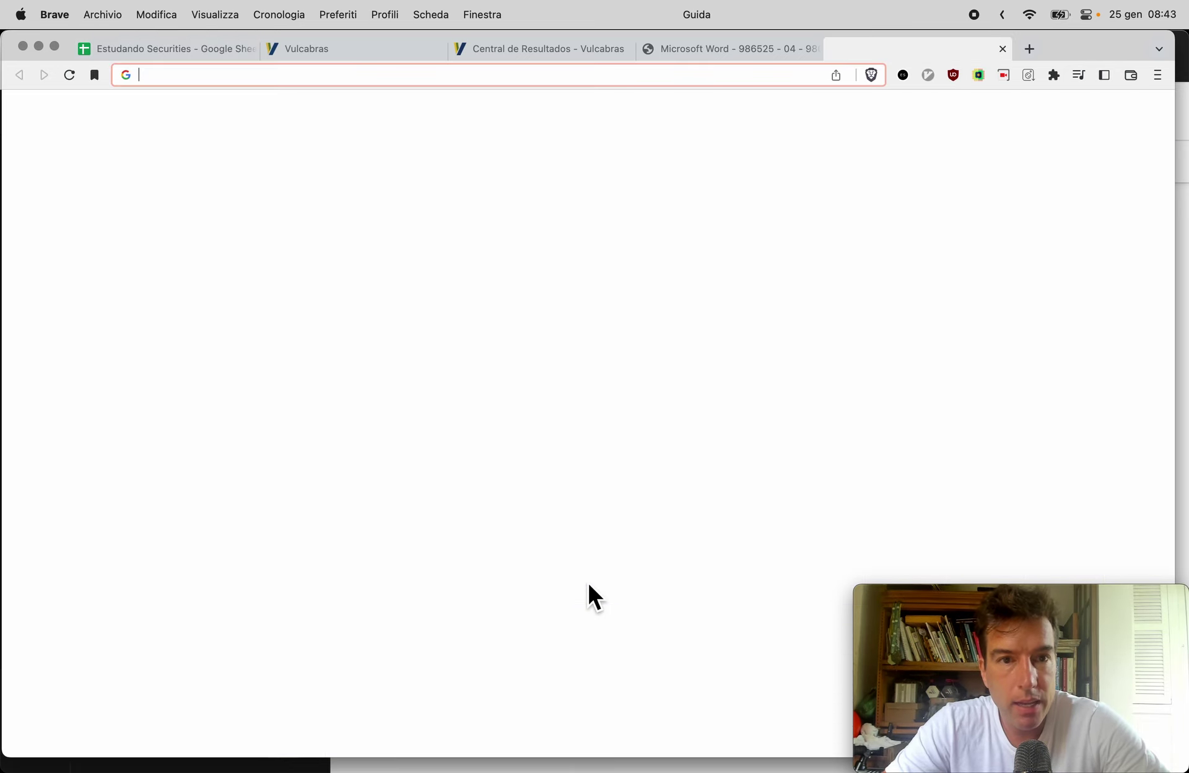
pyautogui.write('vulcabras ')
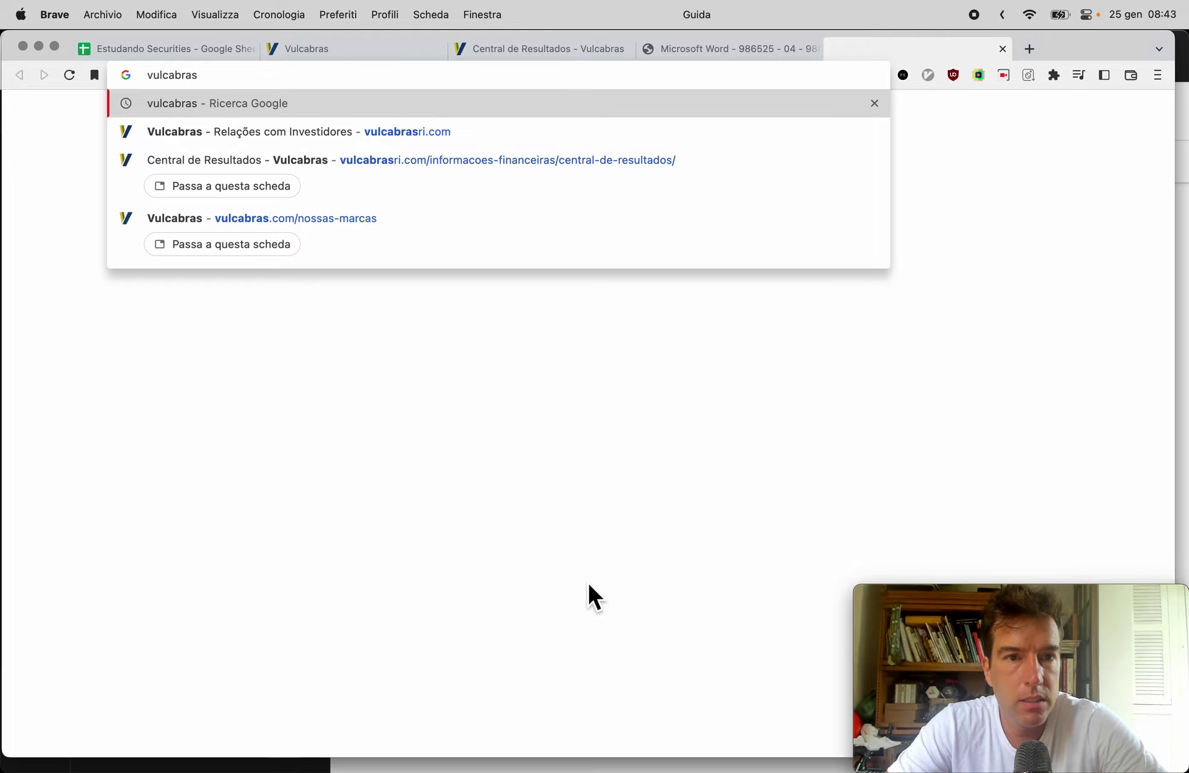
pyautogui.write('m')
pyautogui.press('BackSpace')
pyautogui.write('market cap')
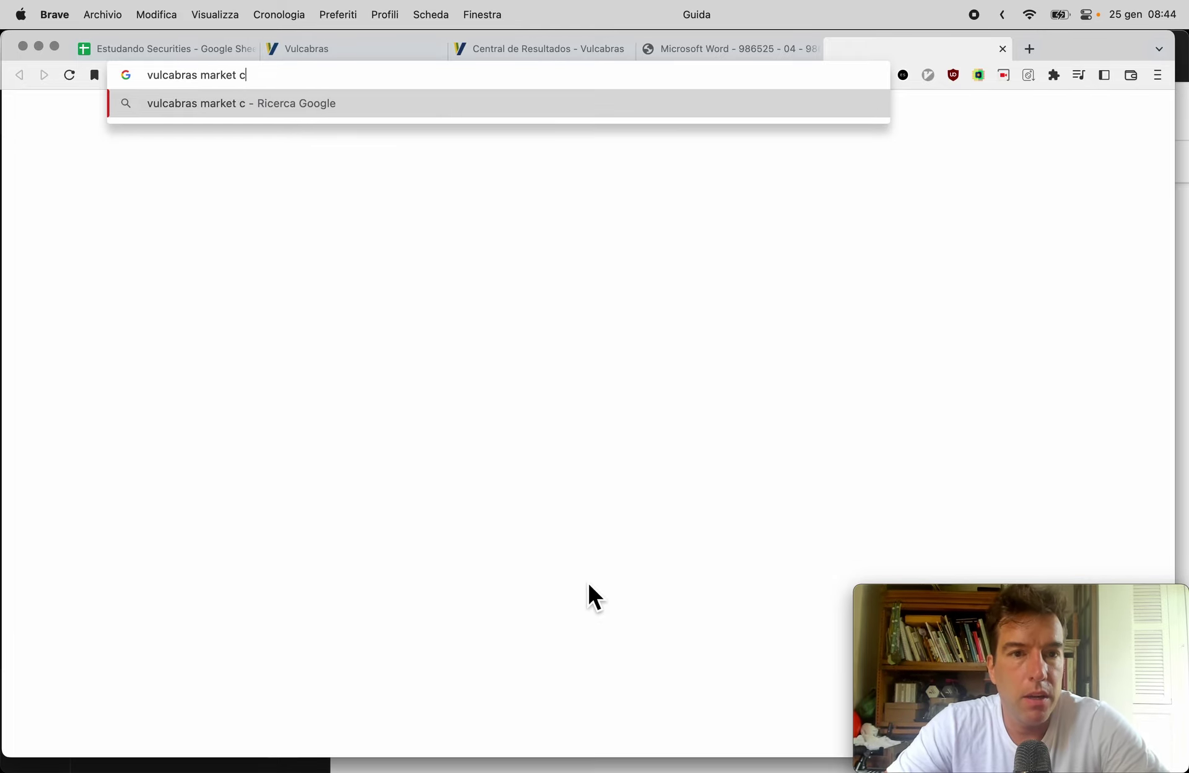
pyautogui.press('Return')
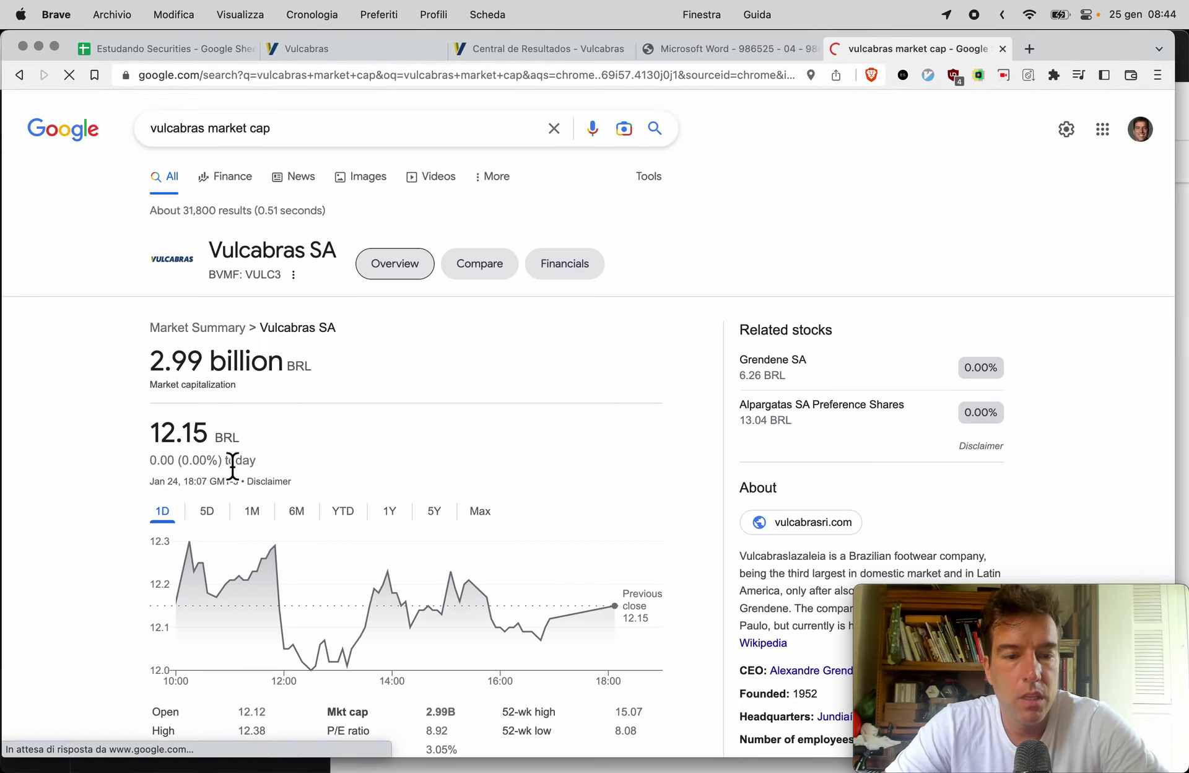
pyautogui.scroll(-7, 230, 489)
pyautogui.click(225, 470)
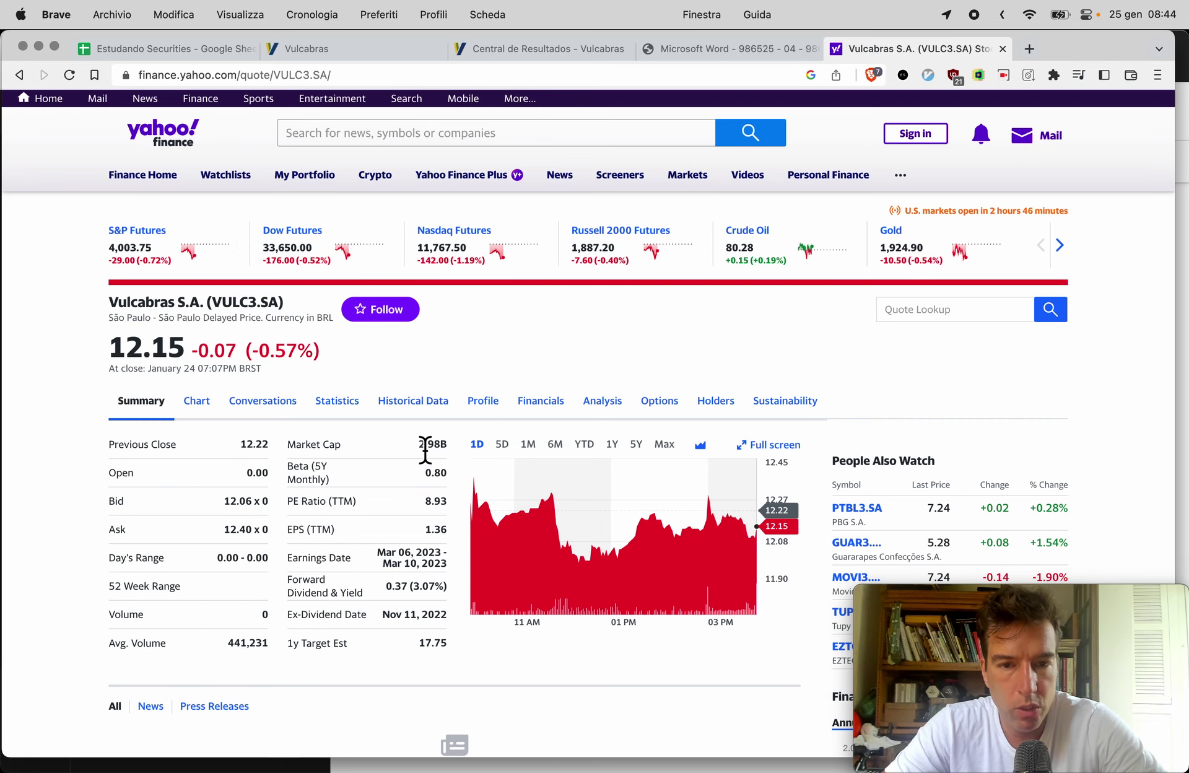
# Back in the Estudando Securities spreadsheet, set Mkt Cap(M) to 2980 in the Média 10 anos row and Vulcabras's period 21 row
pyautogui.press('super+1')
pyautogui.click(595, 533)
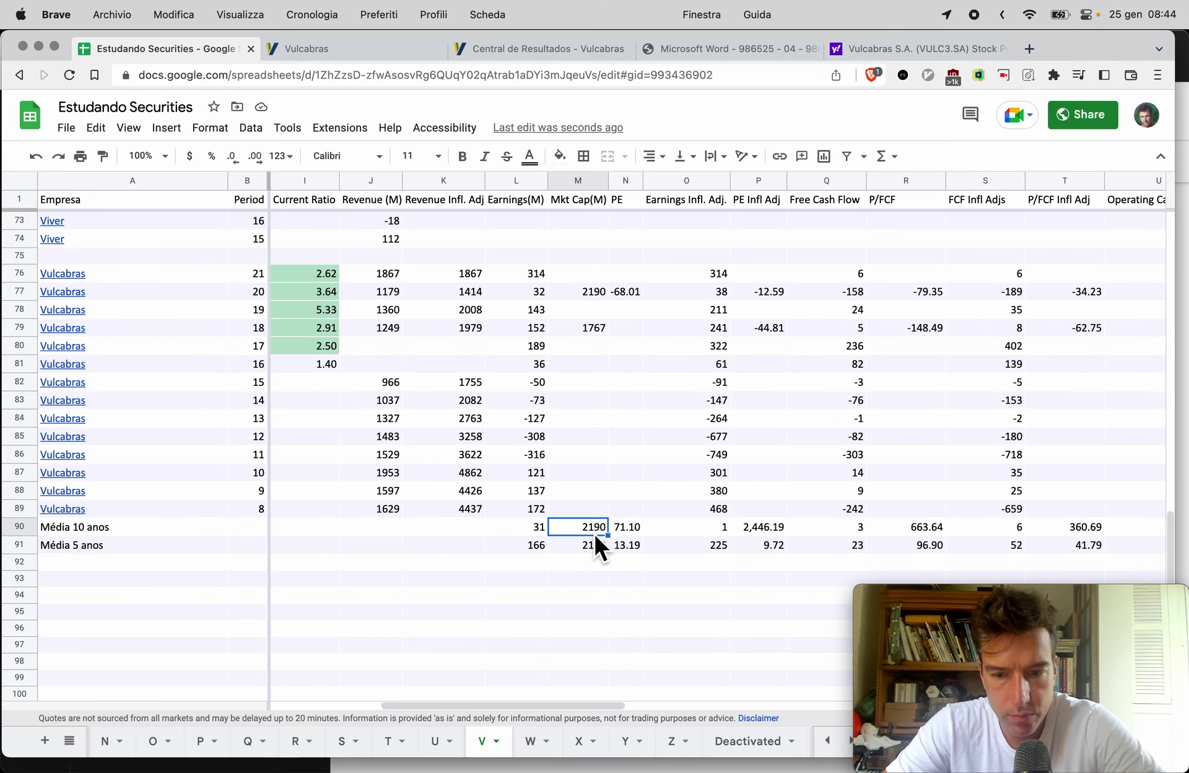
pyautogui.write('2980')
pyautogui.press('Return')
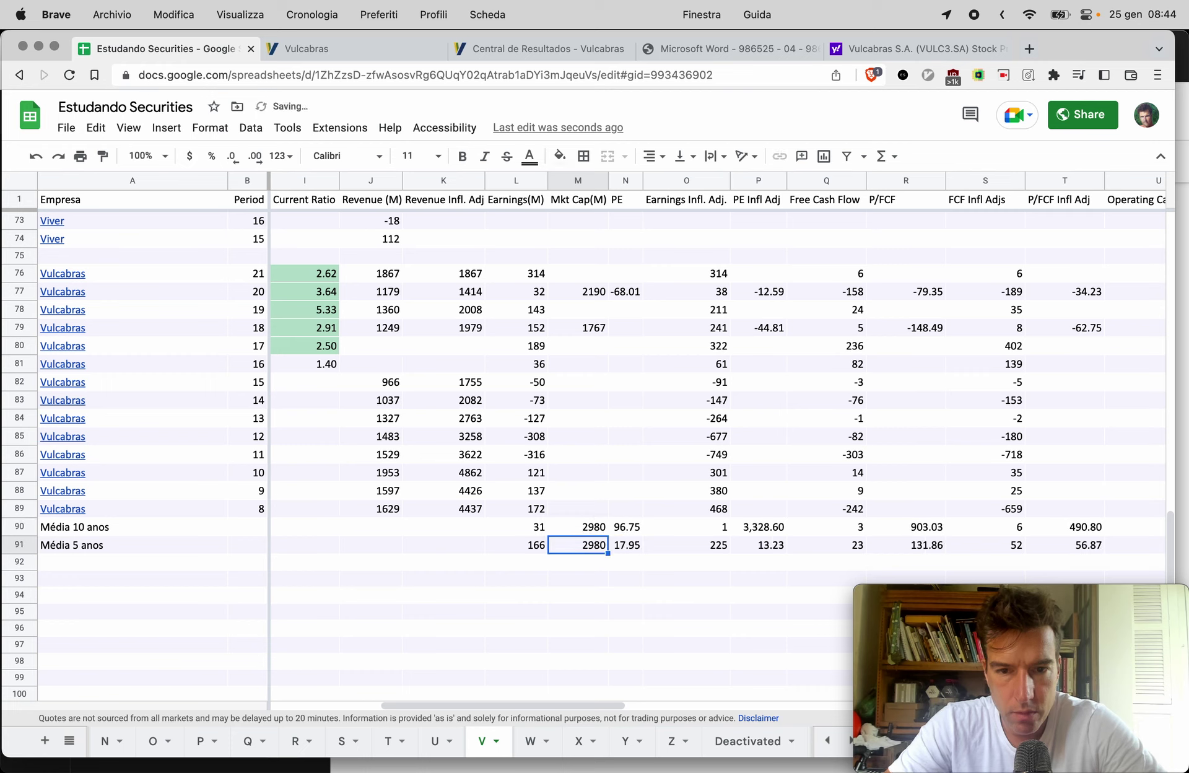
pyautogui.click(583, 276)
pyautogui.write('2980')
pyautogui.press('Tab')
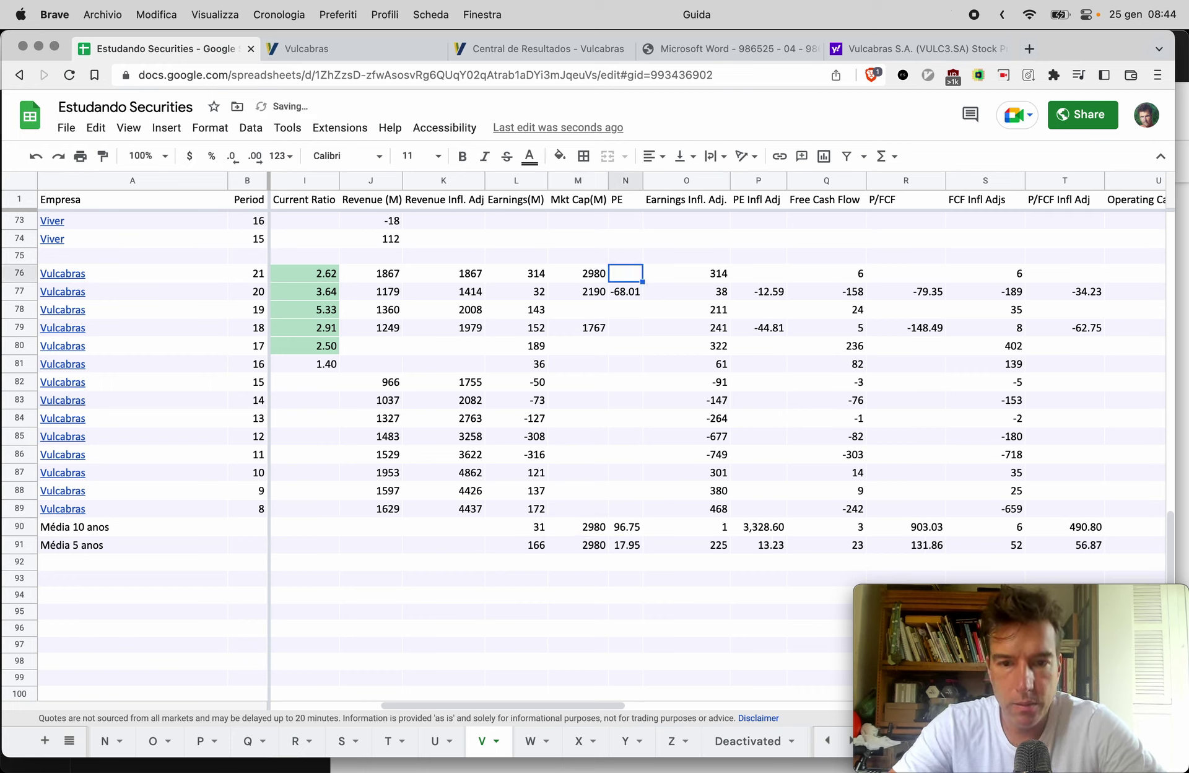
# Enter 96.75 as PE and 3328 as PE Infl Adj in Vulcabras's period 21 row
pyautogui.scroll(-1, 638, 475)
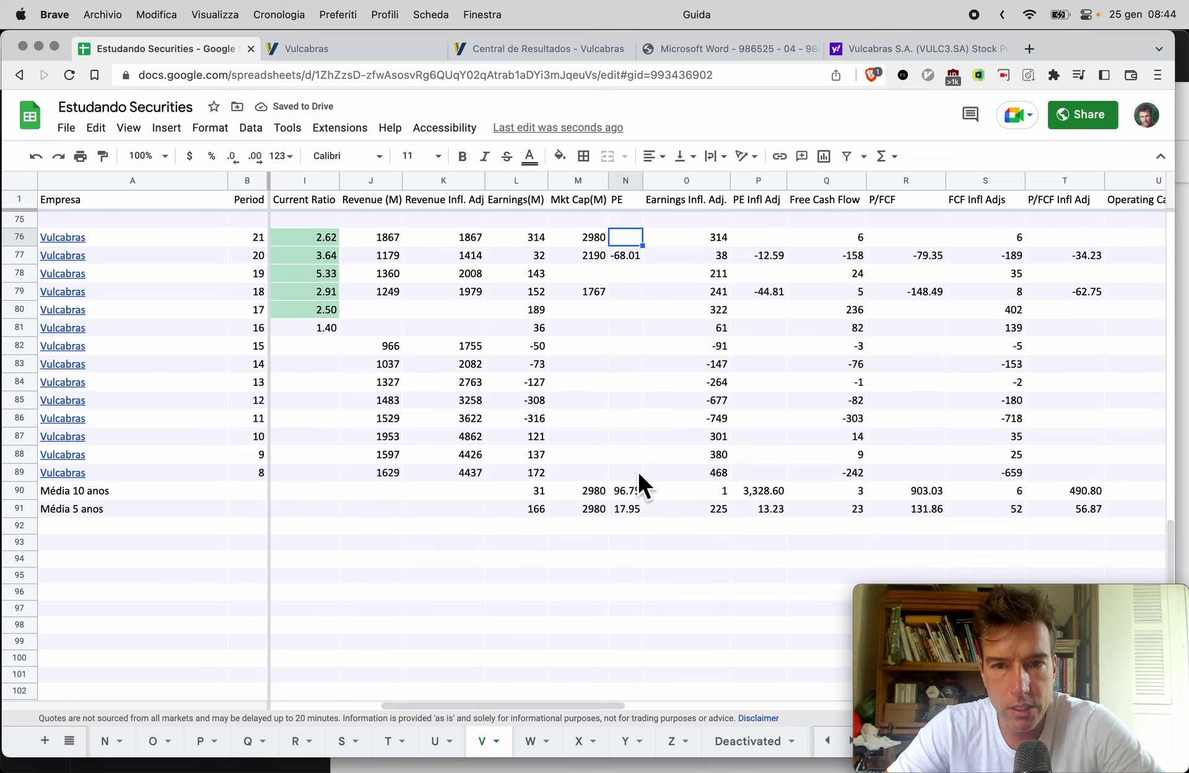
pyautogui.scroll(2, 627, 369)
pyautogui.hscroll(-1, 627, 369)
pyautogui.hscroll(3, 627, 370)
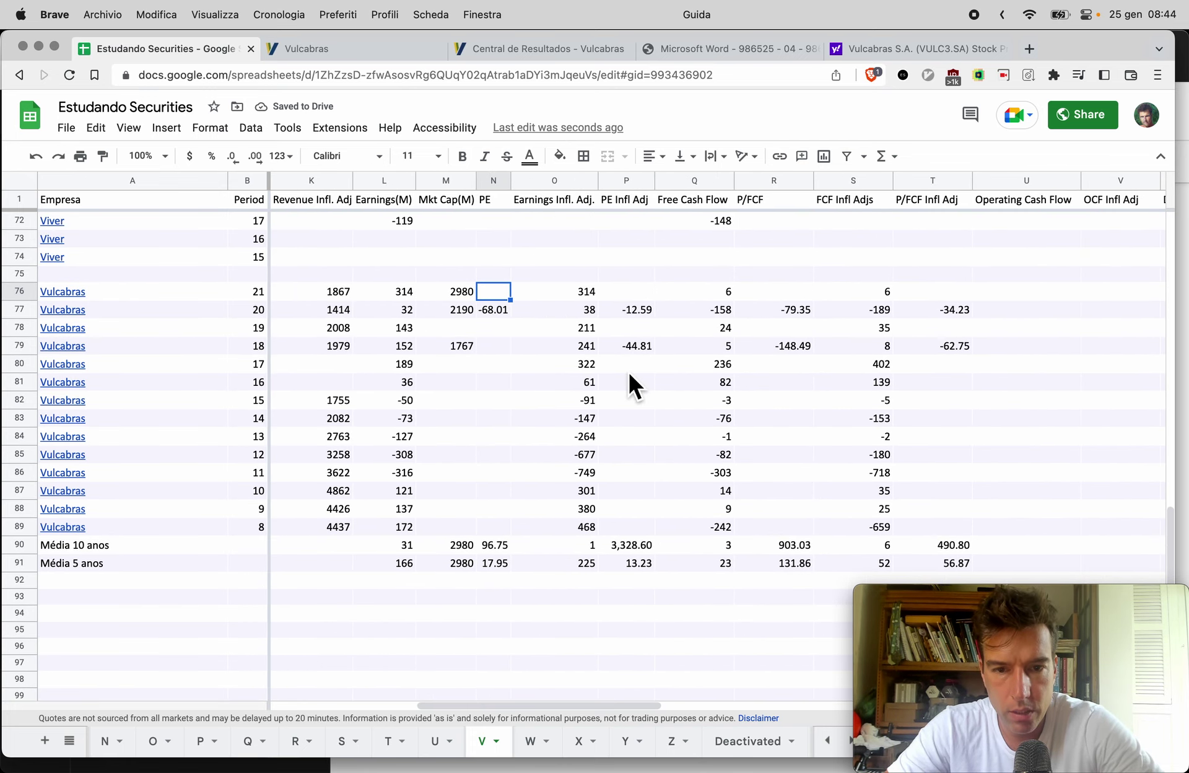
pyautogui.write('96.75')
pyautogui.press('Tab')
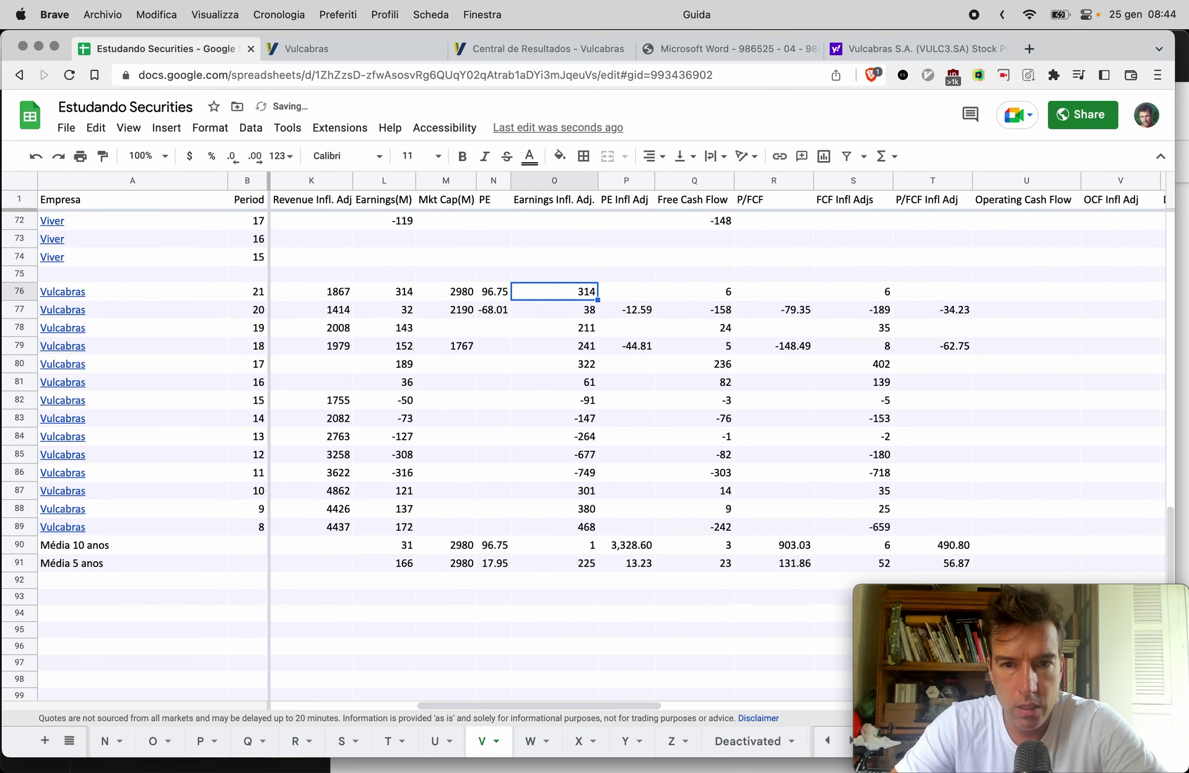
pyautogui.press('Tab')
pyautogui.write('2')
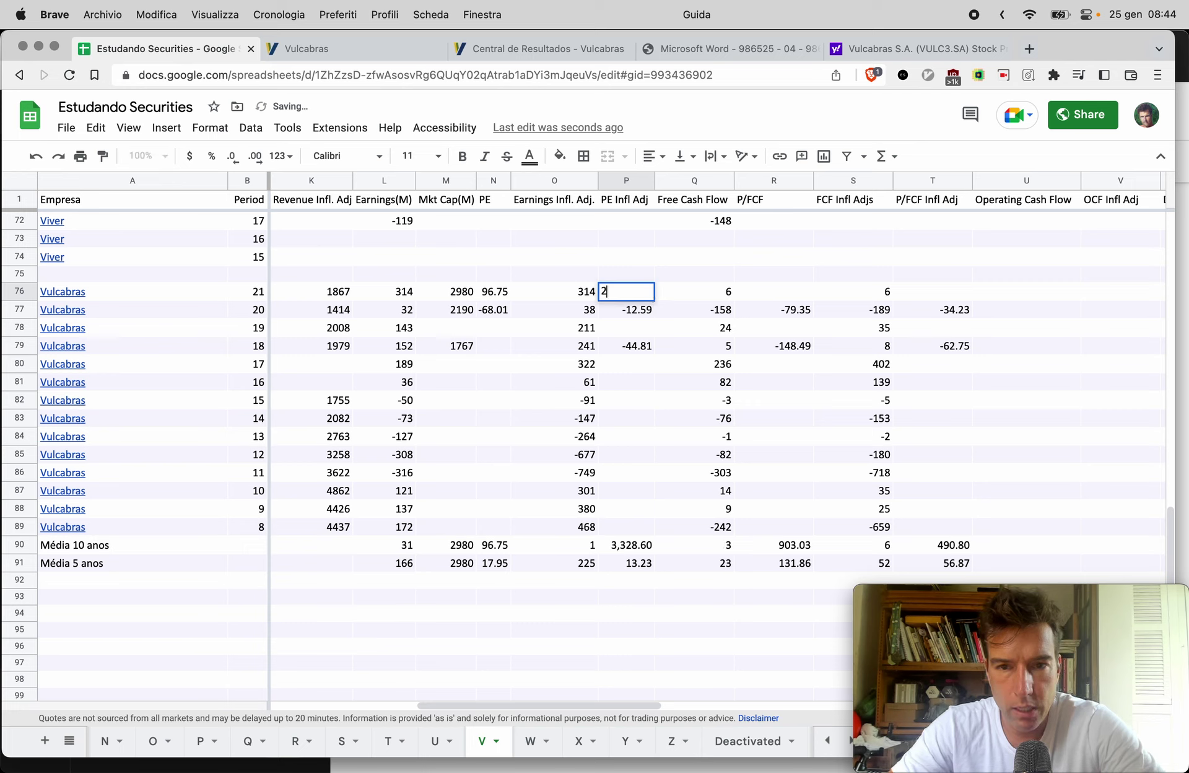
pyautogui.write('328')
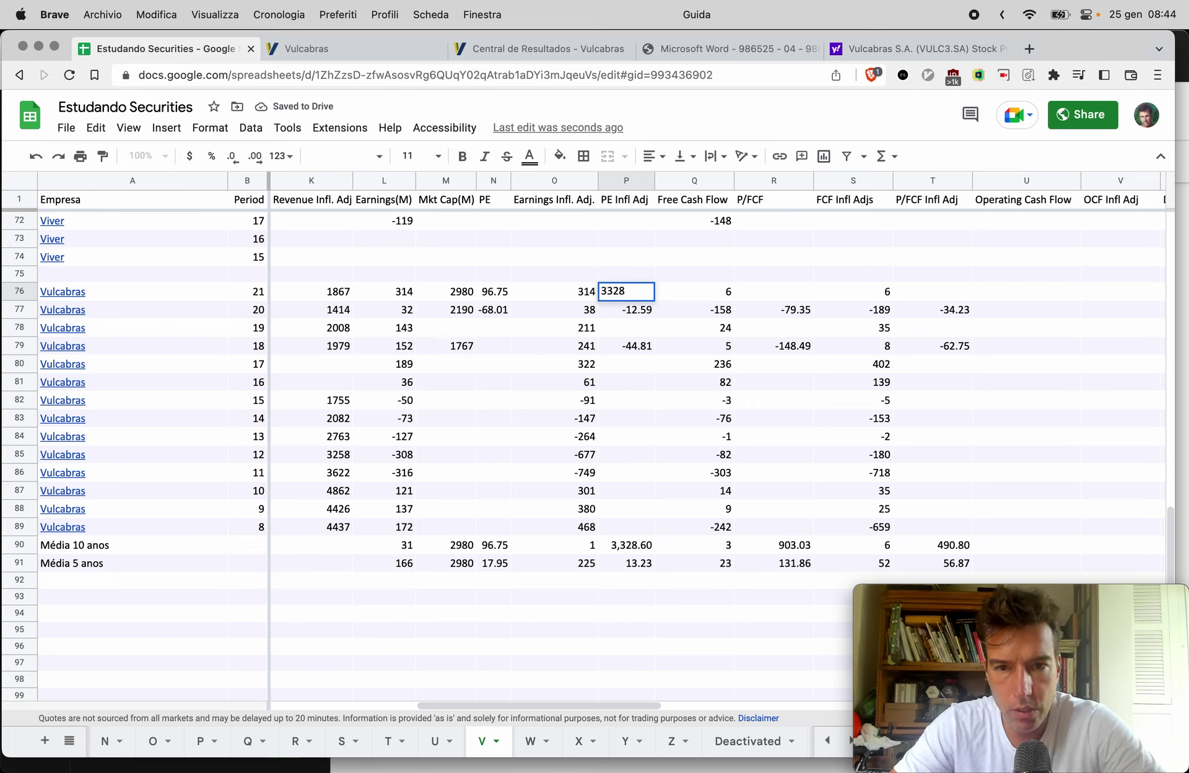
pyautogui.press('Tab')
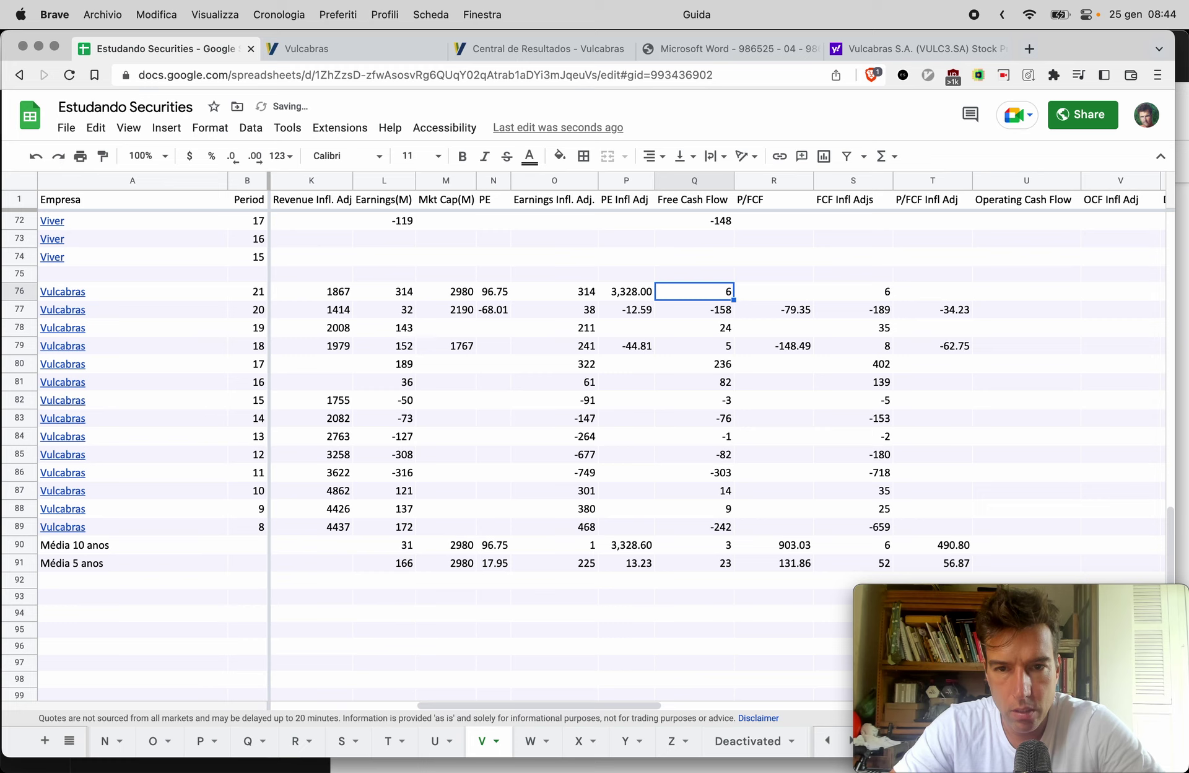
# Copy the formatting of Vulcabras's period 20 PE Infl Adj cell onto the period 21 cell
pyautogui.click(629, 310)
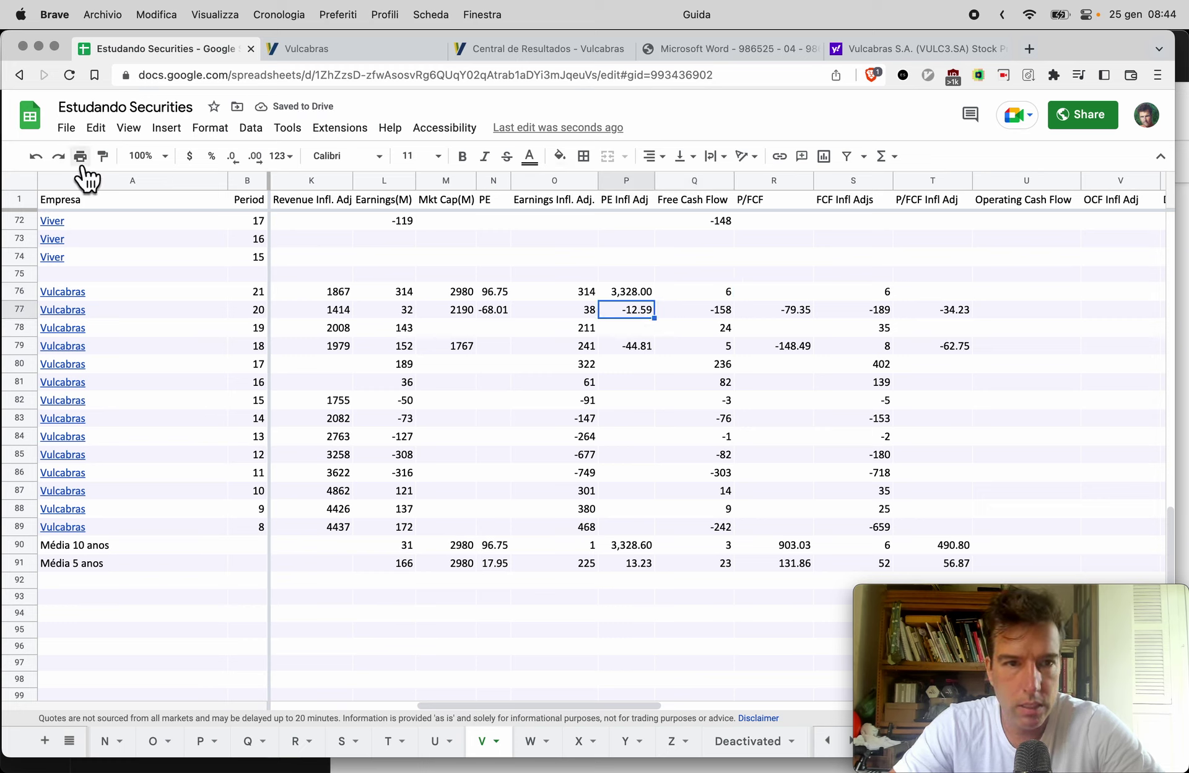
pyautogui.click(103, 155)
pyautogui.click(637, 290)
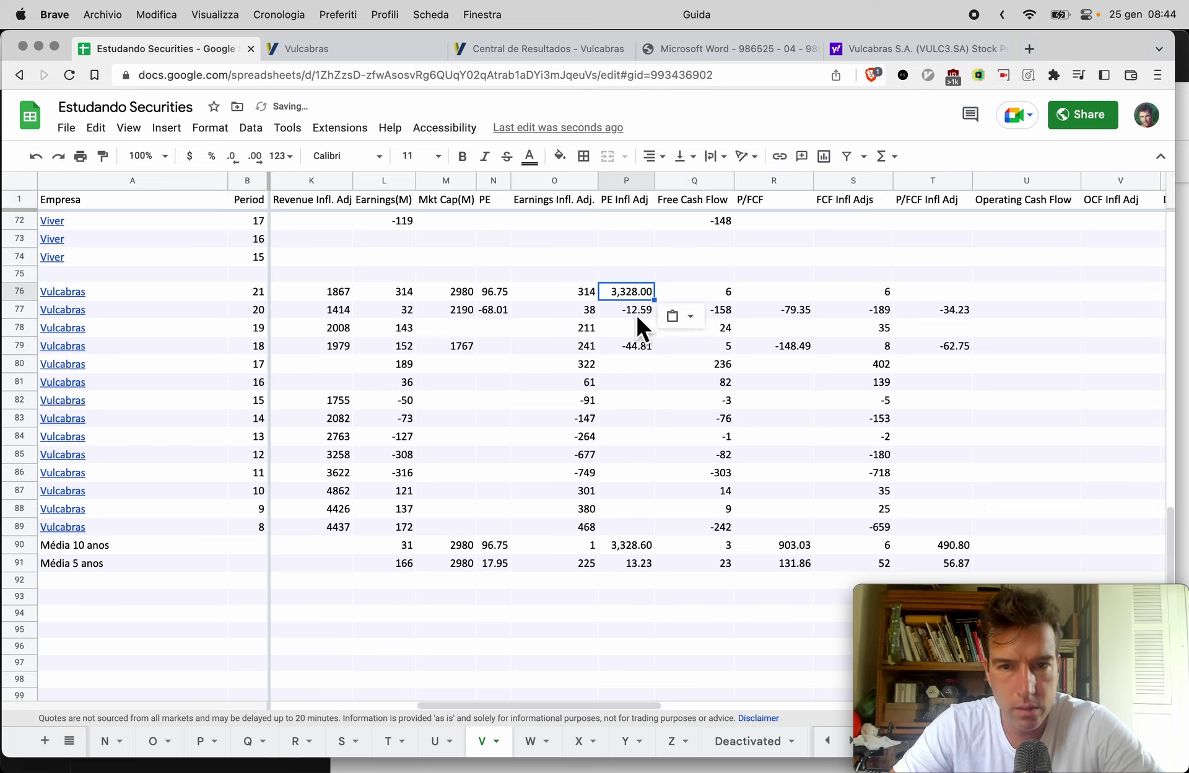
pyautogui.click(636, 312)
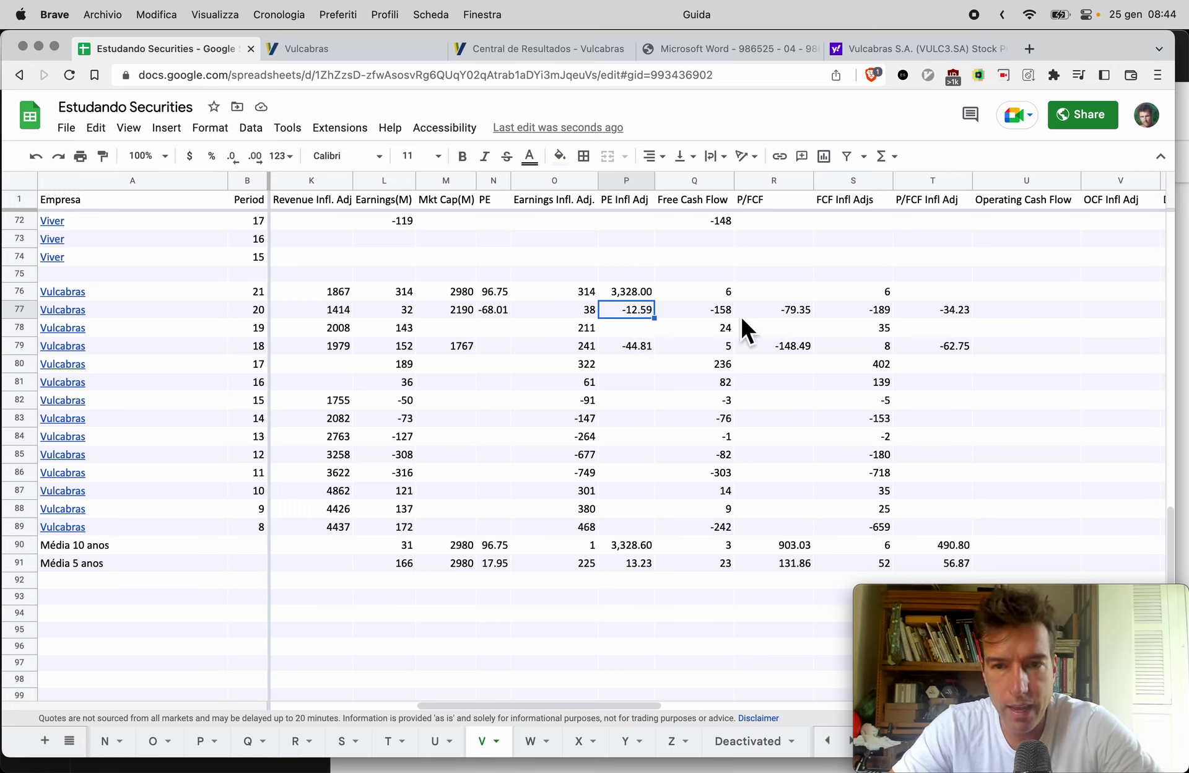
# Enter 903 as P/FCF and 490.80 as P/FCF Infl Adj in Vulcabras's period 21 row
pyautogui.click(790, 299)
pyautogui.write('903')
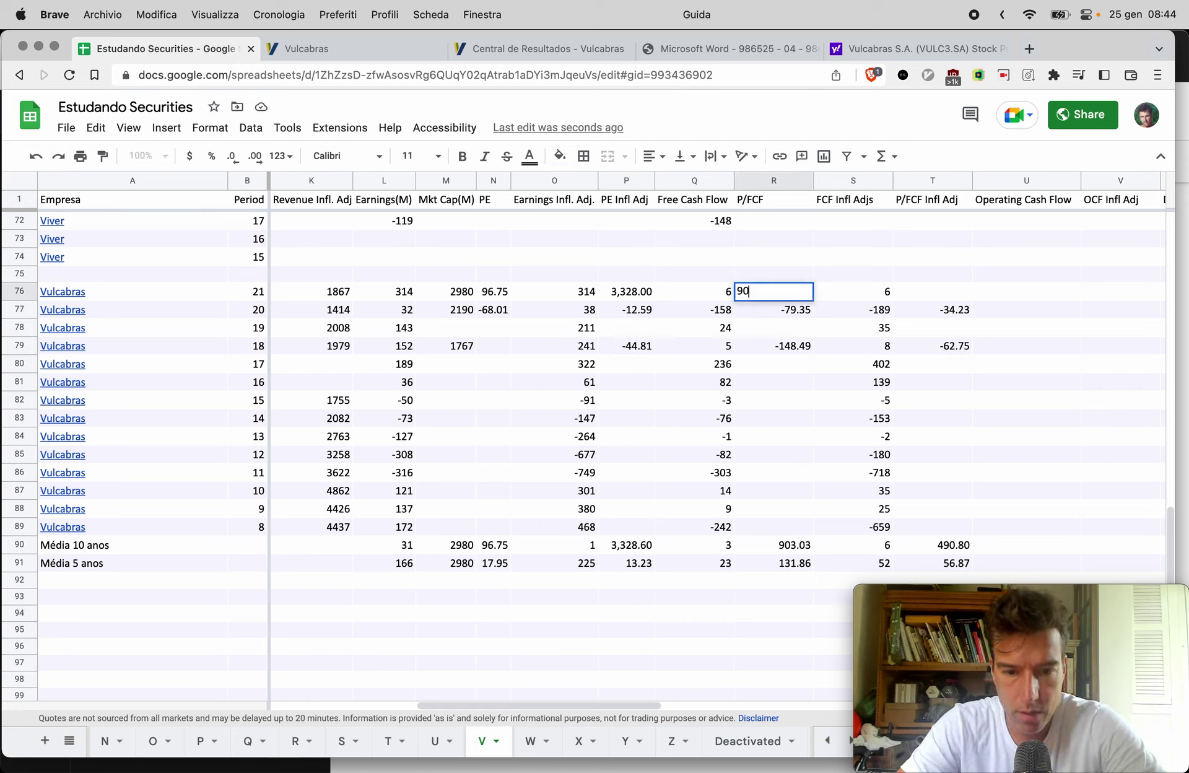
pyautogui.click(933, 291)
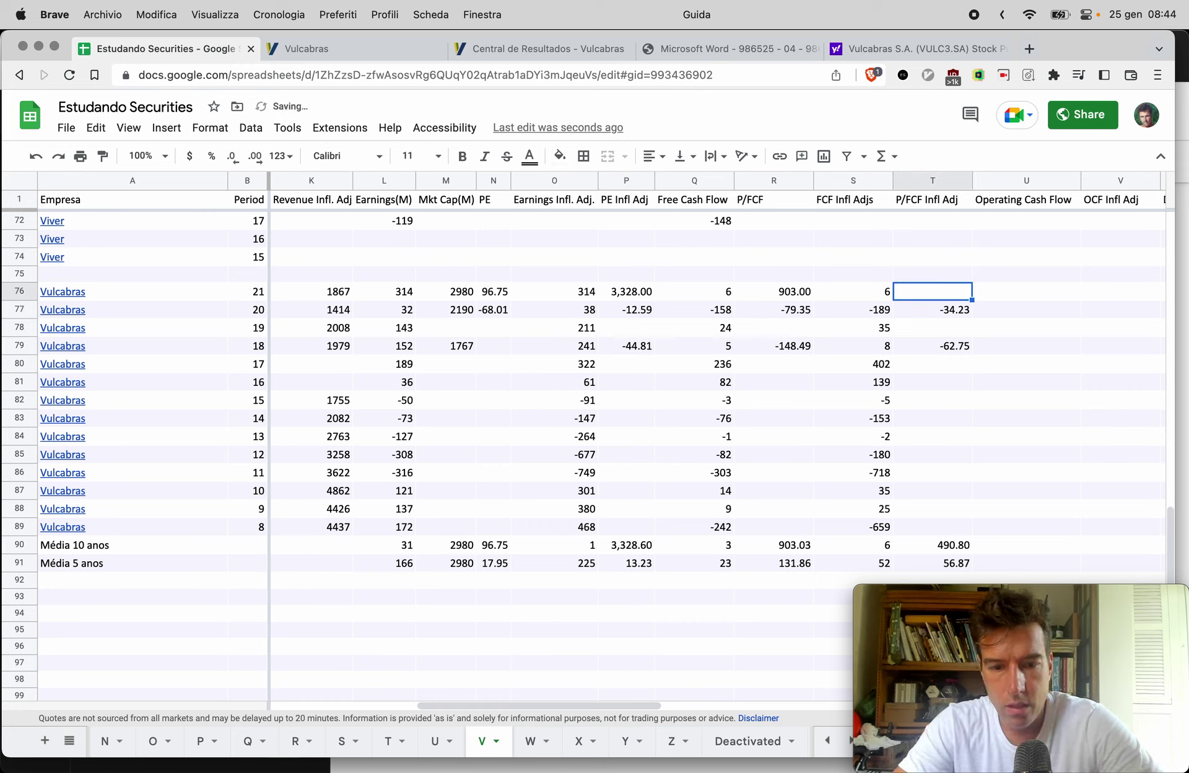
pyautogui.write('490.80')
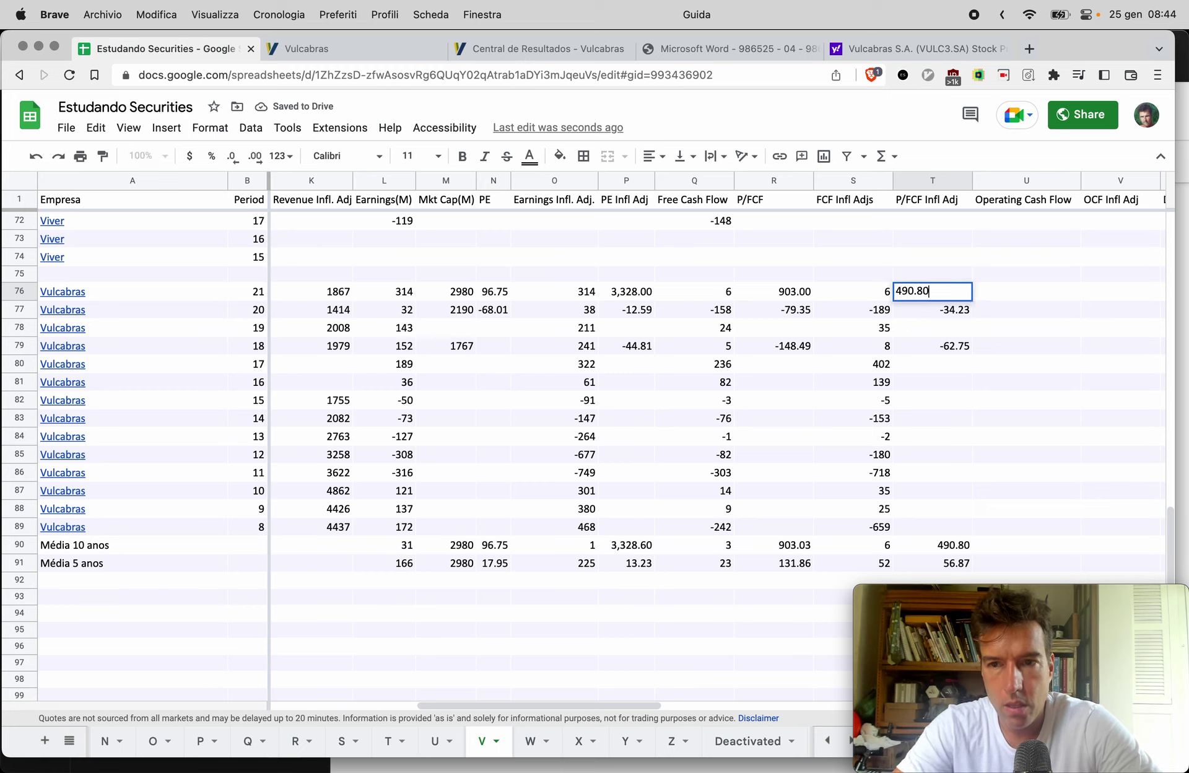
pyautogui.press('Return')
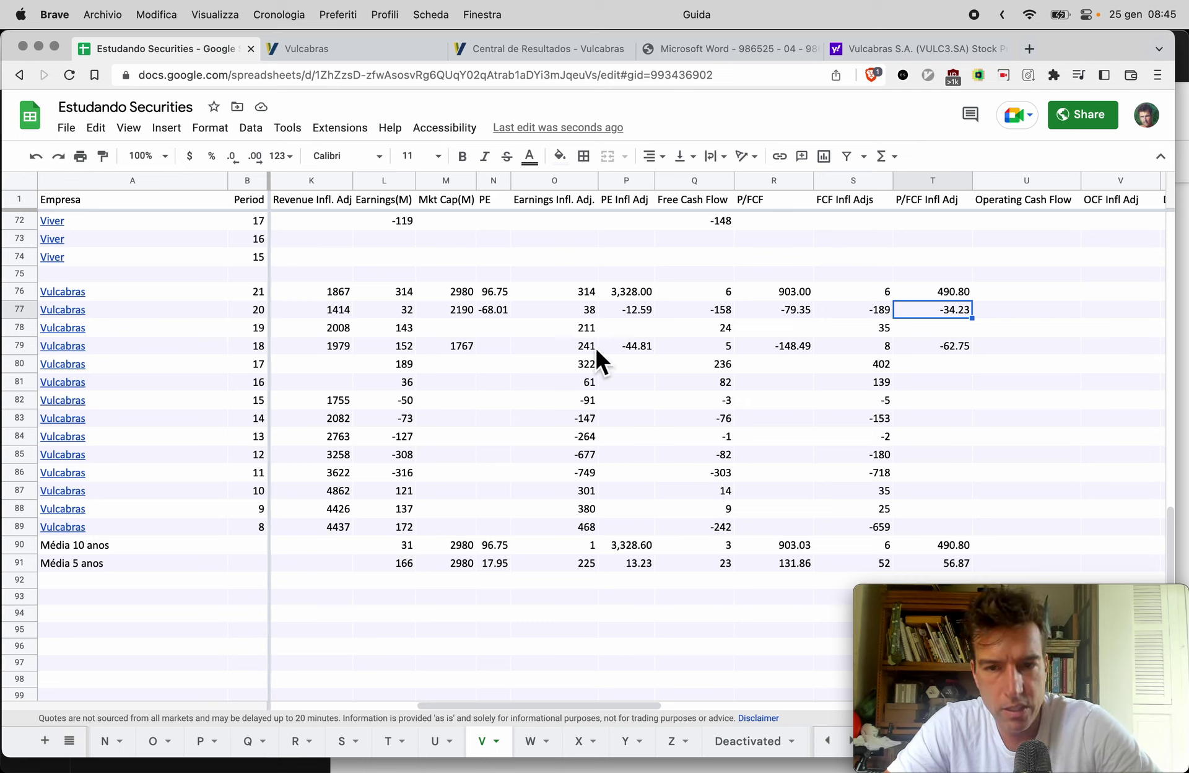
pyautogui.scroll(-1, 889, 490)
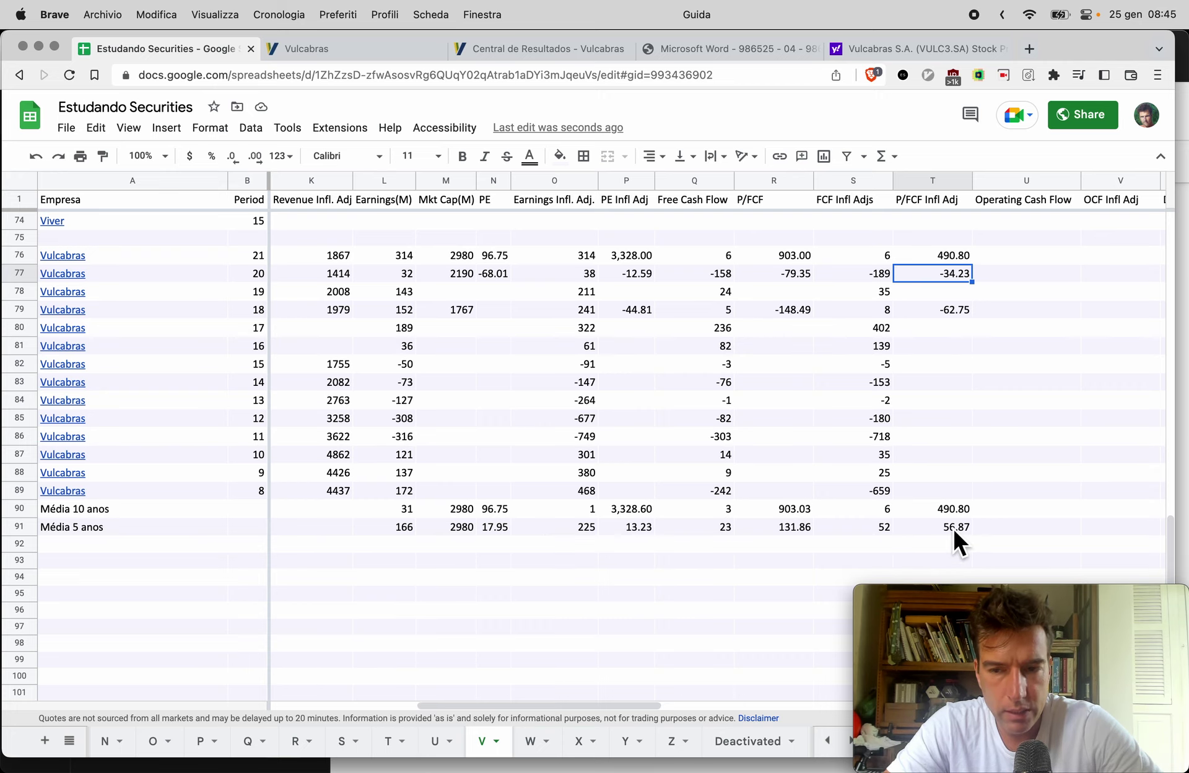
pyautogui.hscroll(-10, 698, 525)
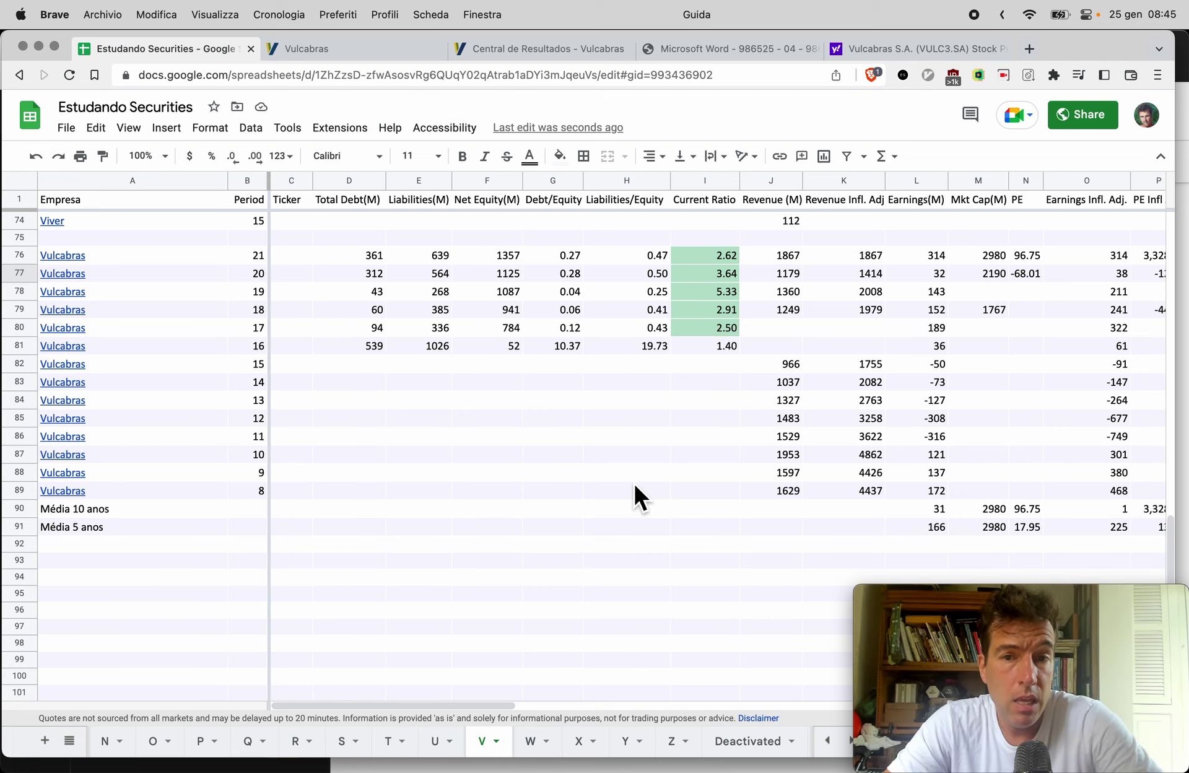
pyautogui.hscroll(10, 635, 485)
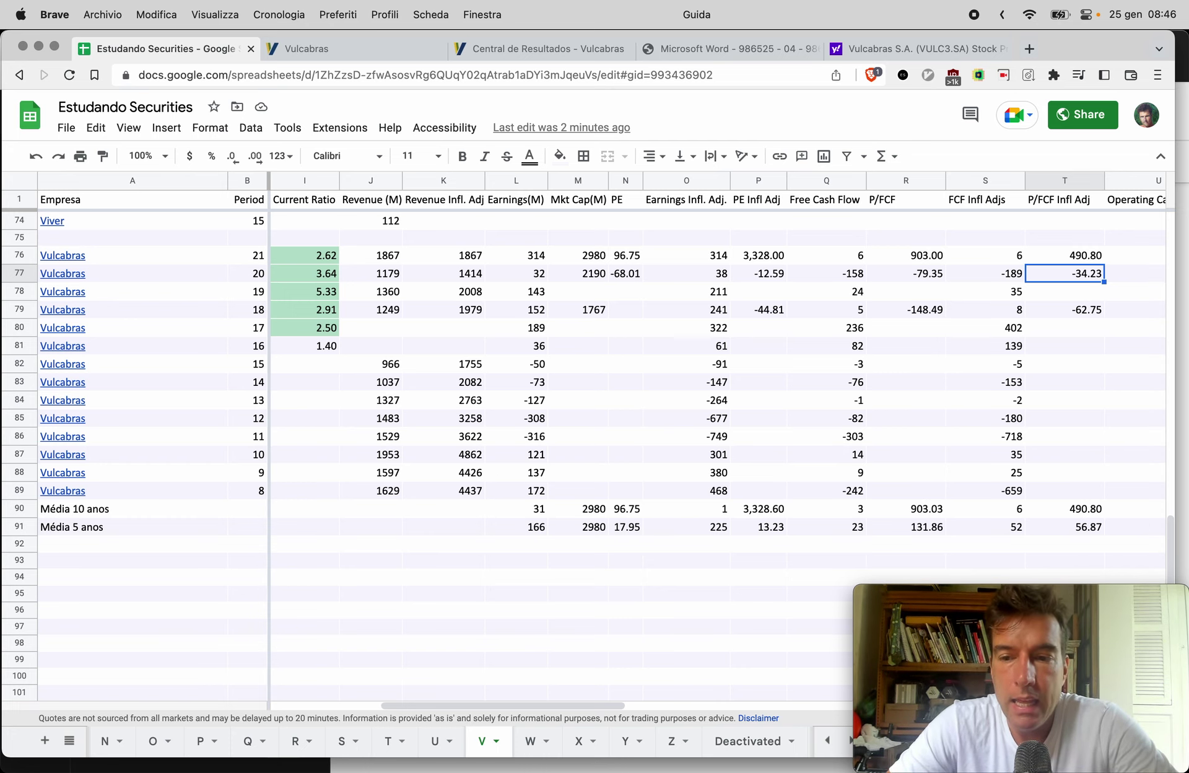
pyautogui.hscroll(2, 918, 423)
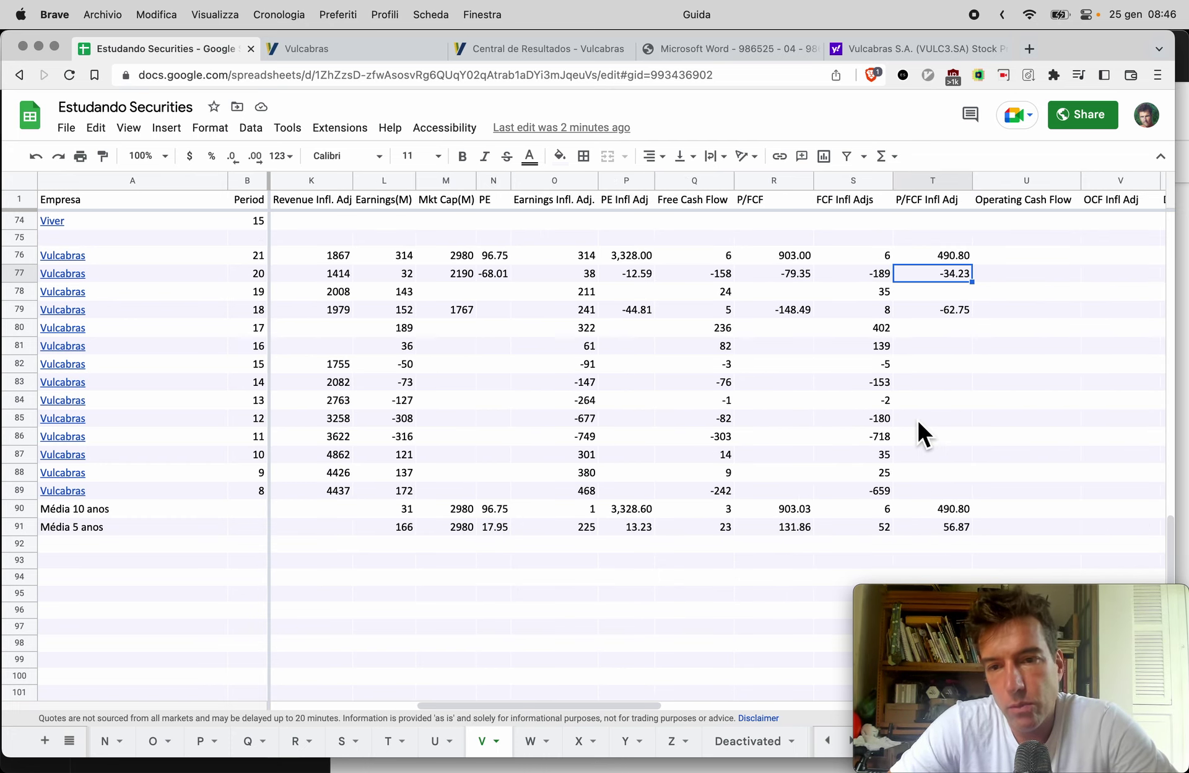